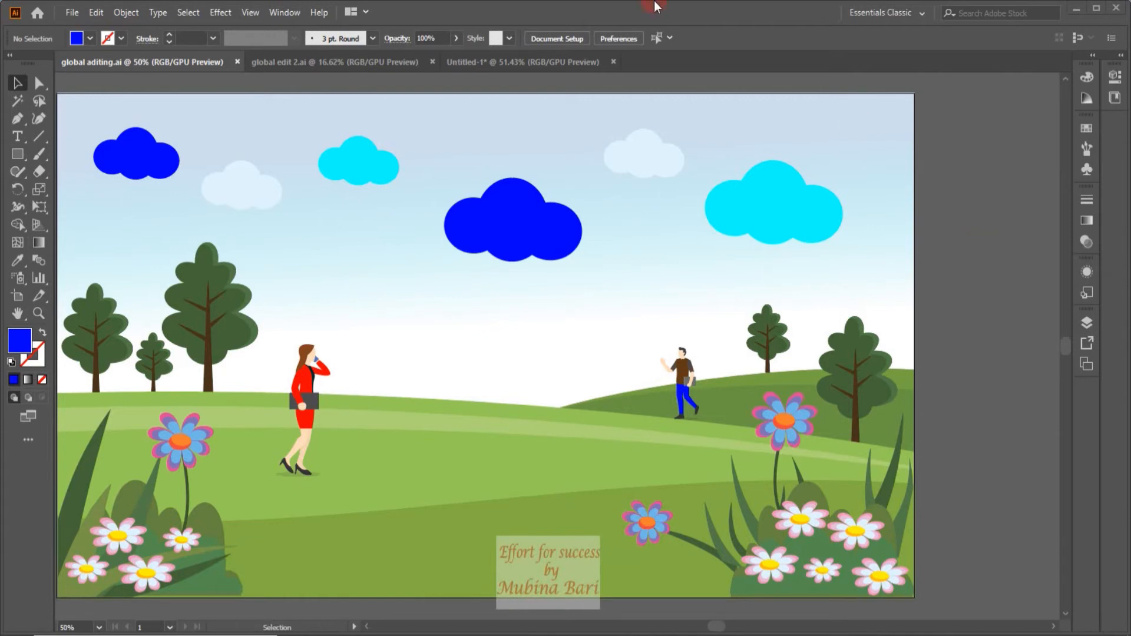
Select the pale cloud above the large tree and display its global edit options.
left_click(250, 191)
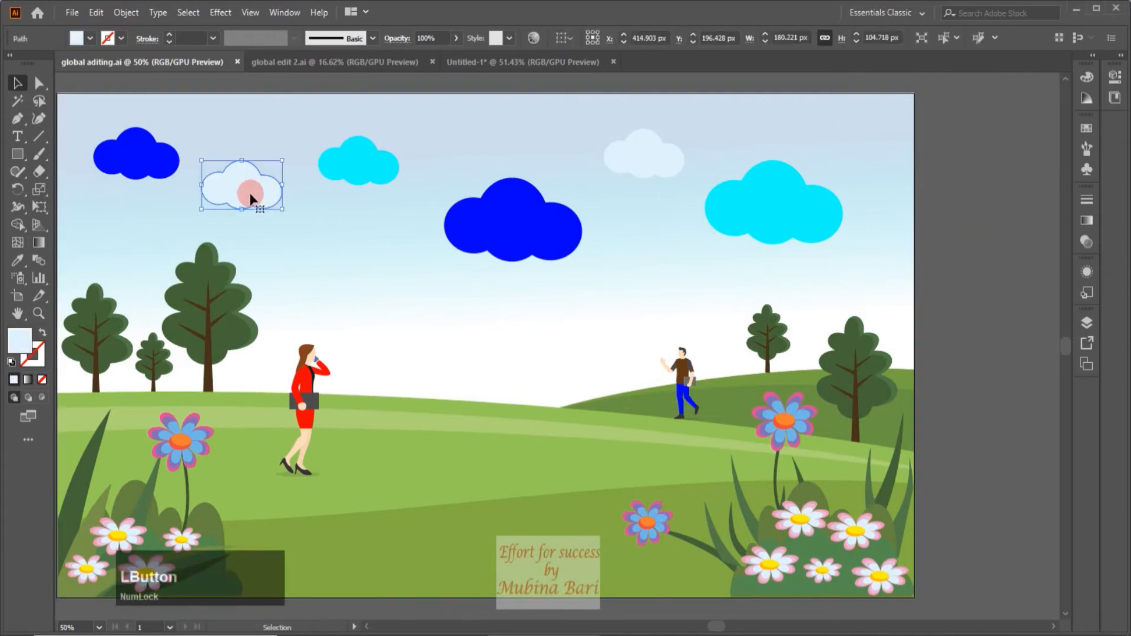
left_click(1015, 106)
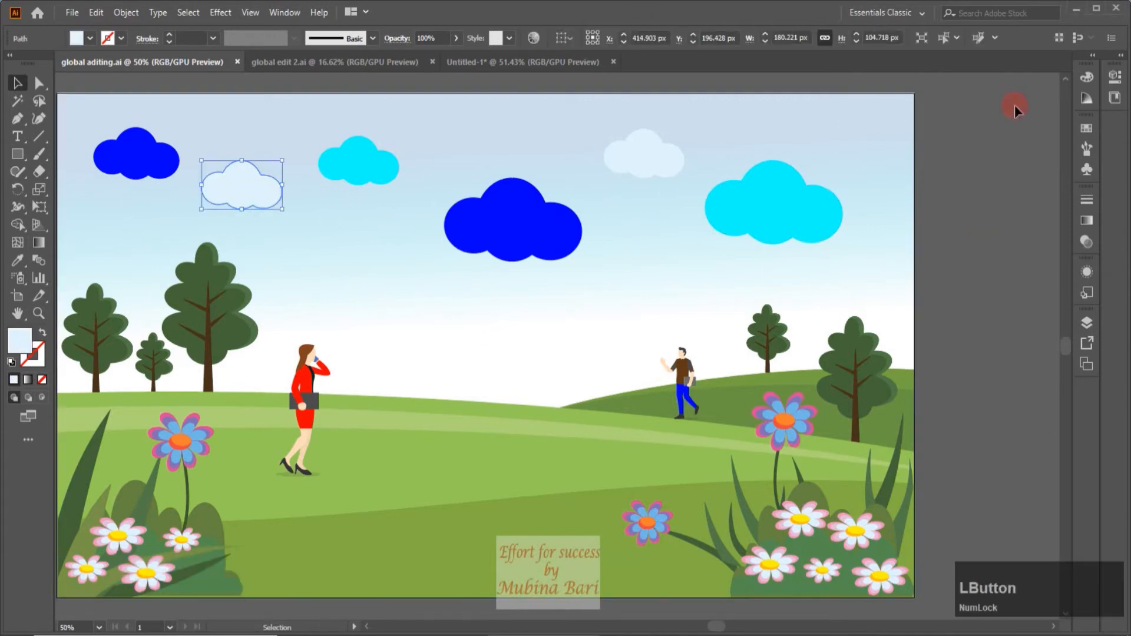
left_click(995, 38)
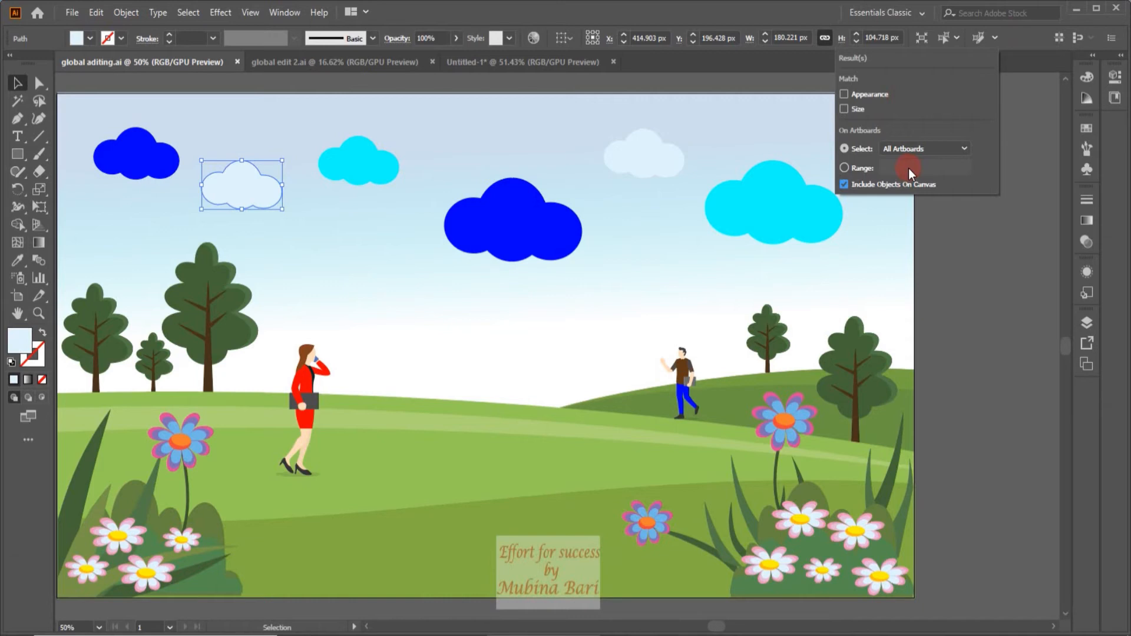
Expand the selected cloud's properties and display the global edit options offered there.
left_click(1121, 57)
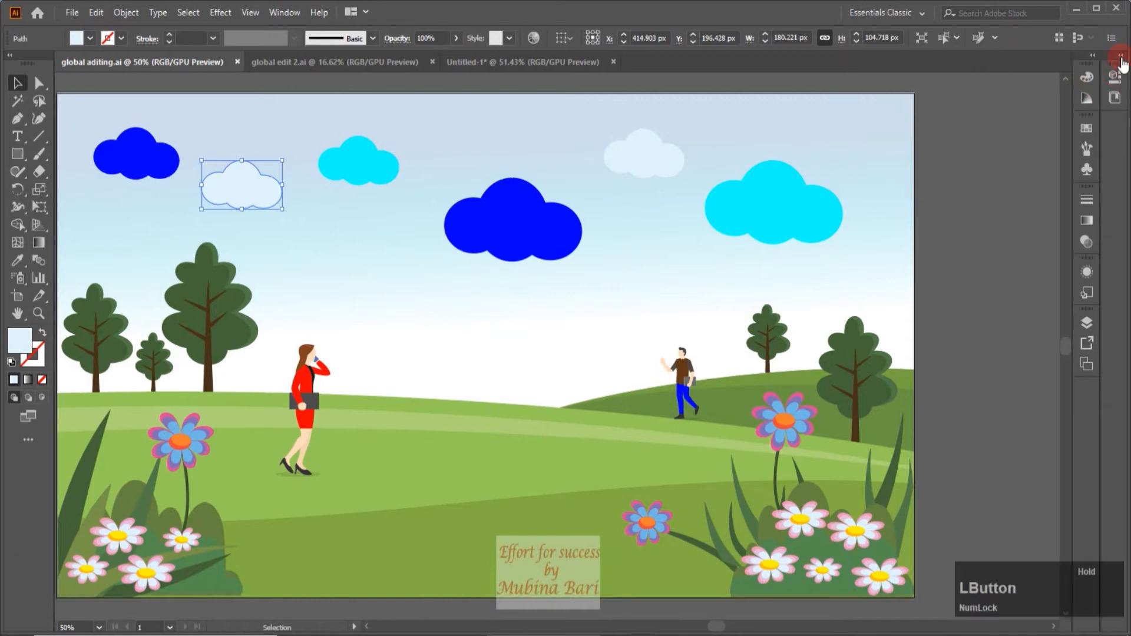
left_click(1122, 56)
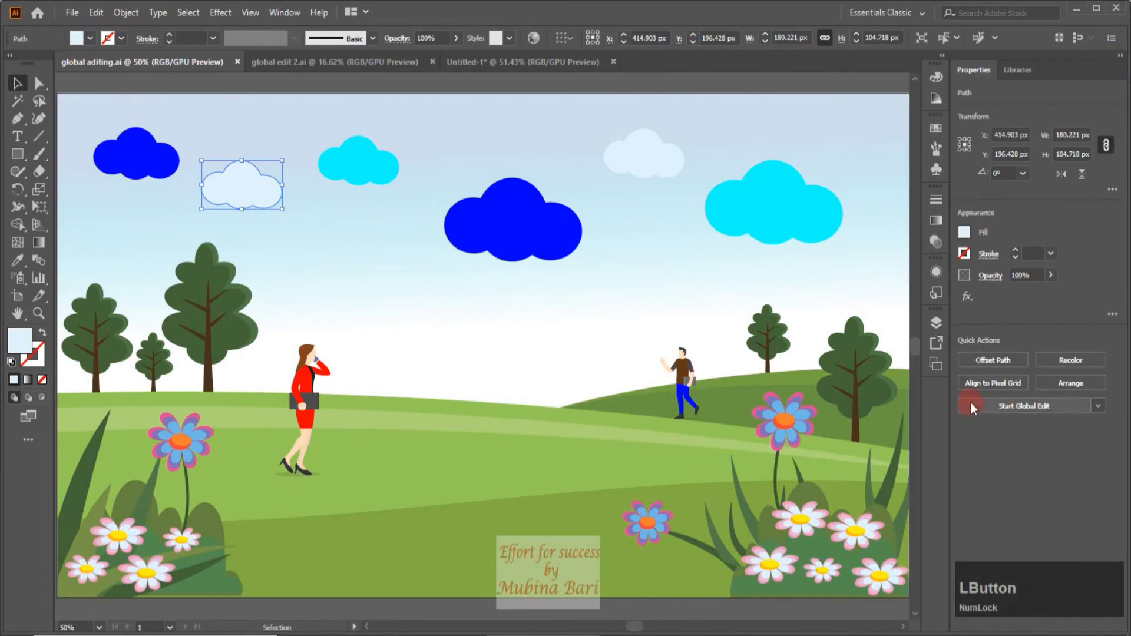
left_click(1099, 407)
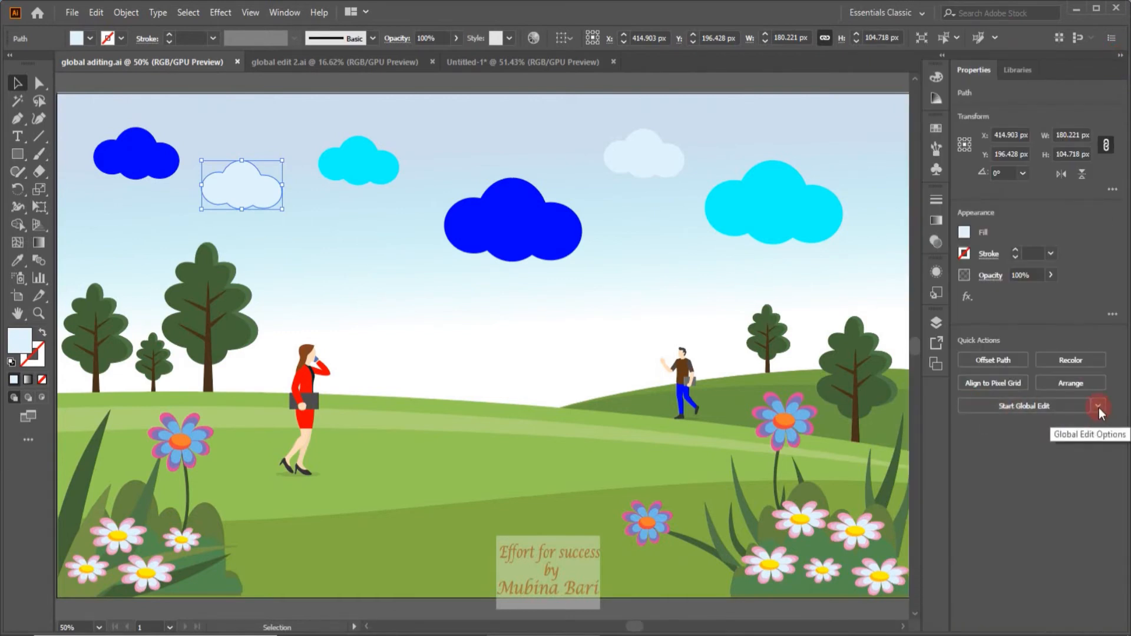
left_click(1098, 408)
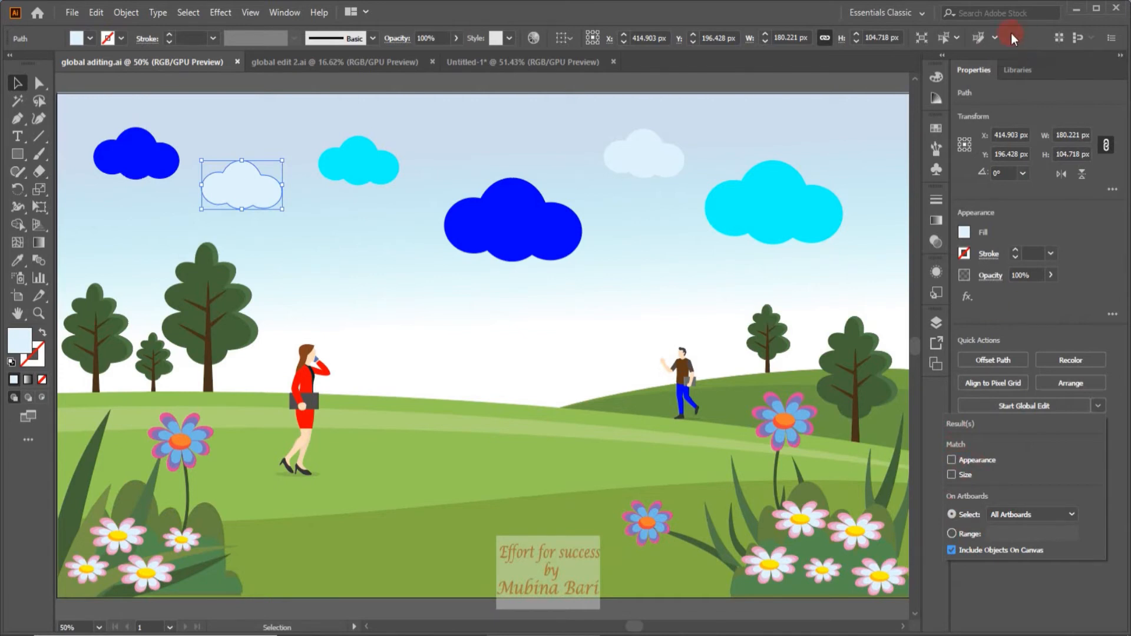
Start a global edit from the pale cloud across all artboards, without matching appearance or size.
left_click(994, 38)
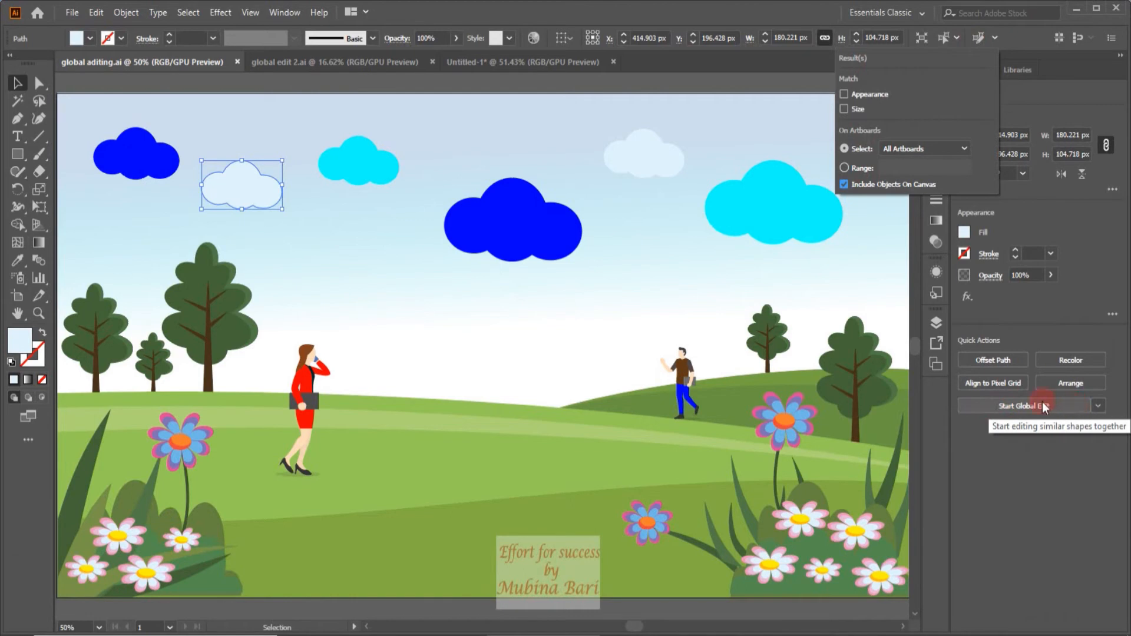
left_click(844, 94)
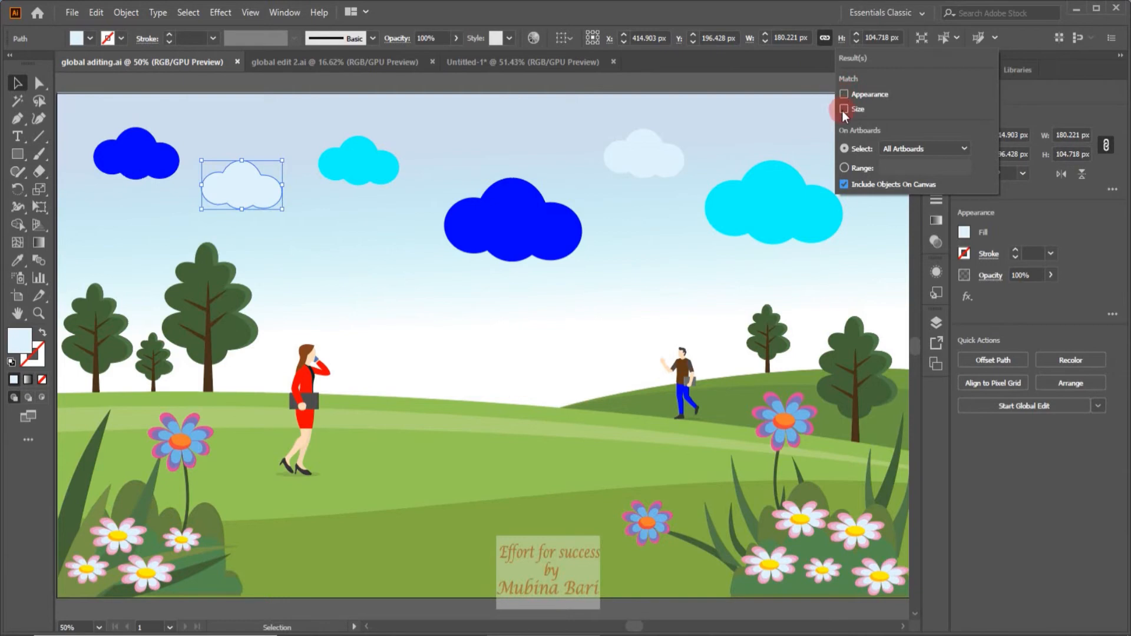
left_click(978, 41)
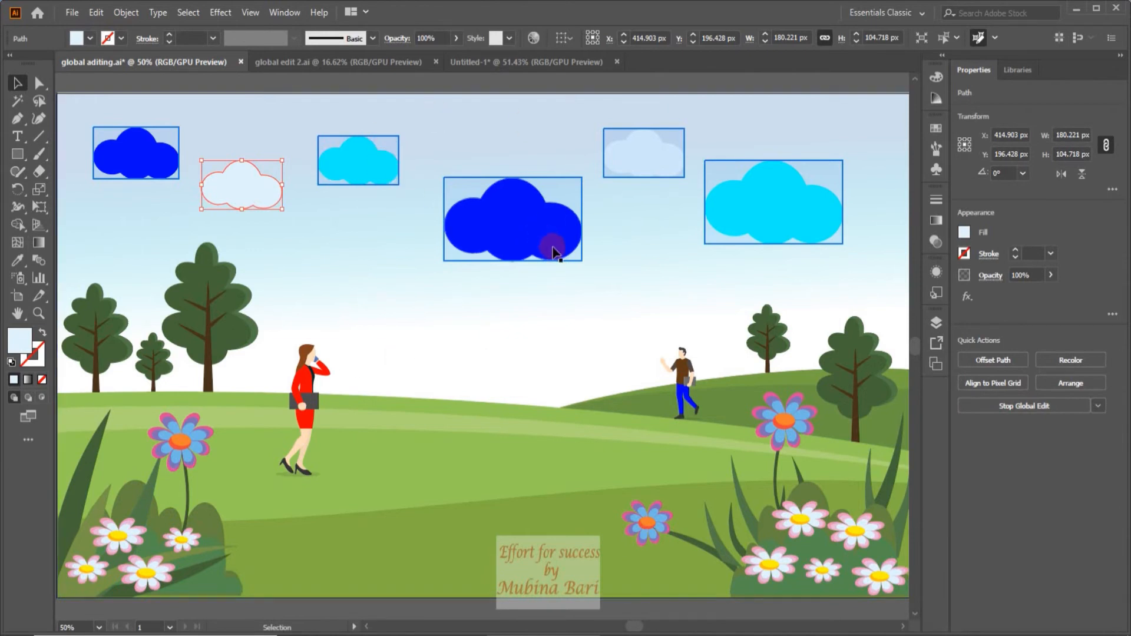
Try restricting the matched clouds by size and then also by appearance, and clear both criteria again.
left_click(995, 38)
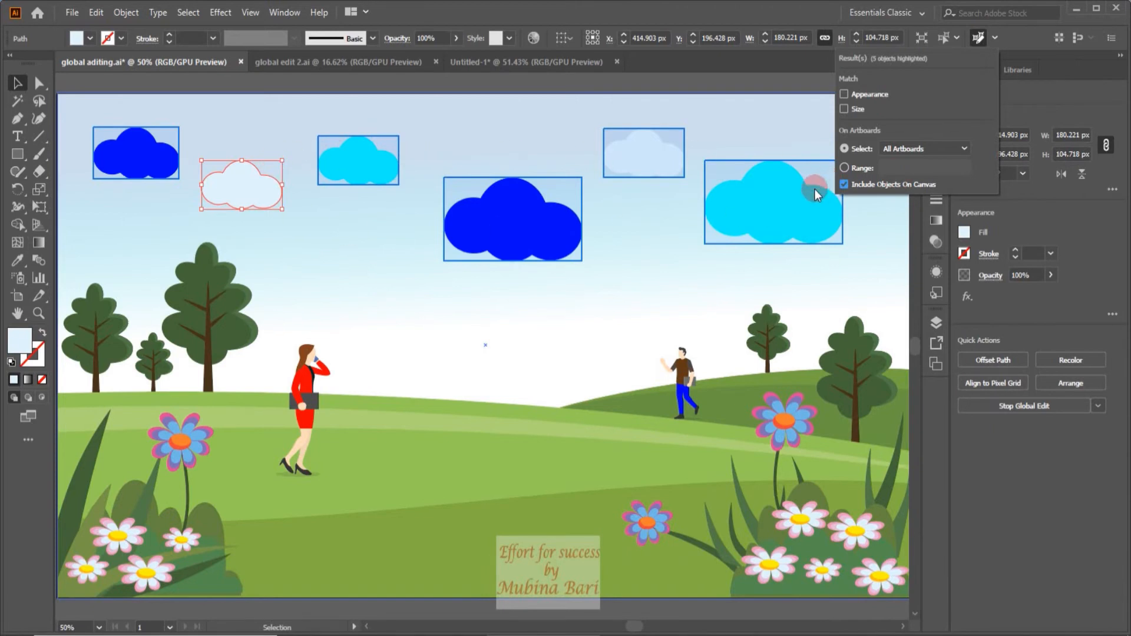
left_click(932, 137)
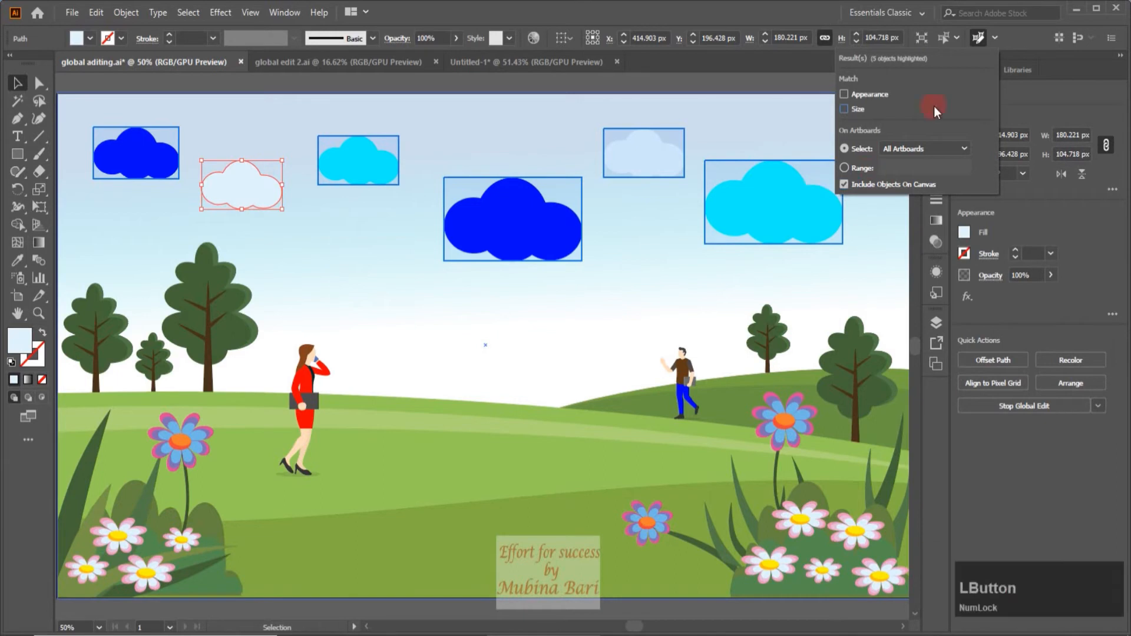
left_click(846, 109)
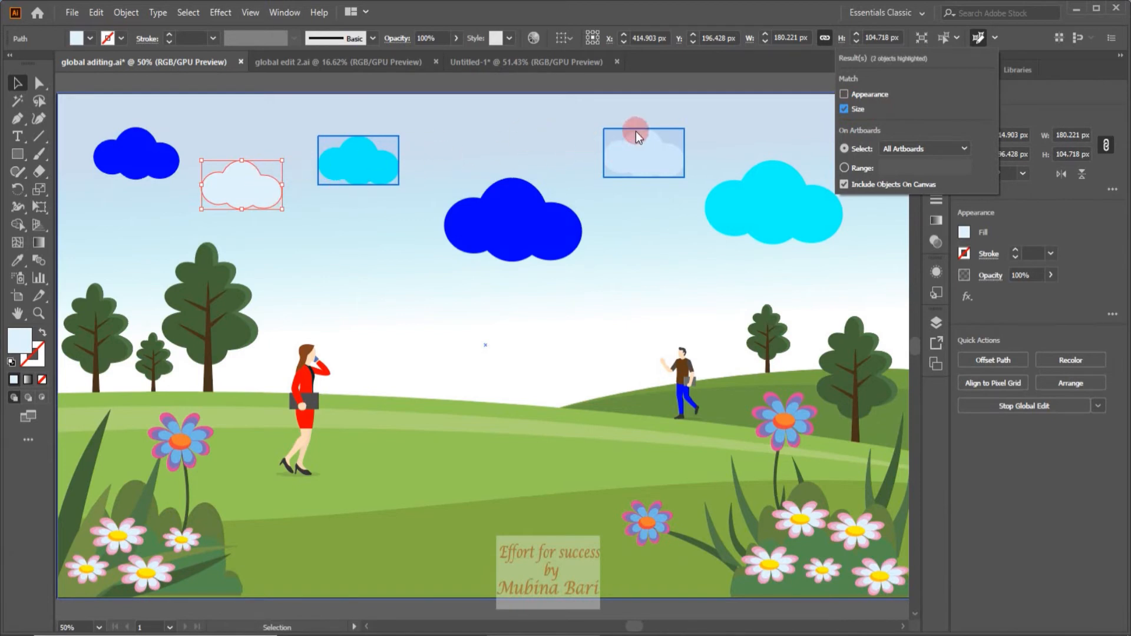
left_click(844, 94)
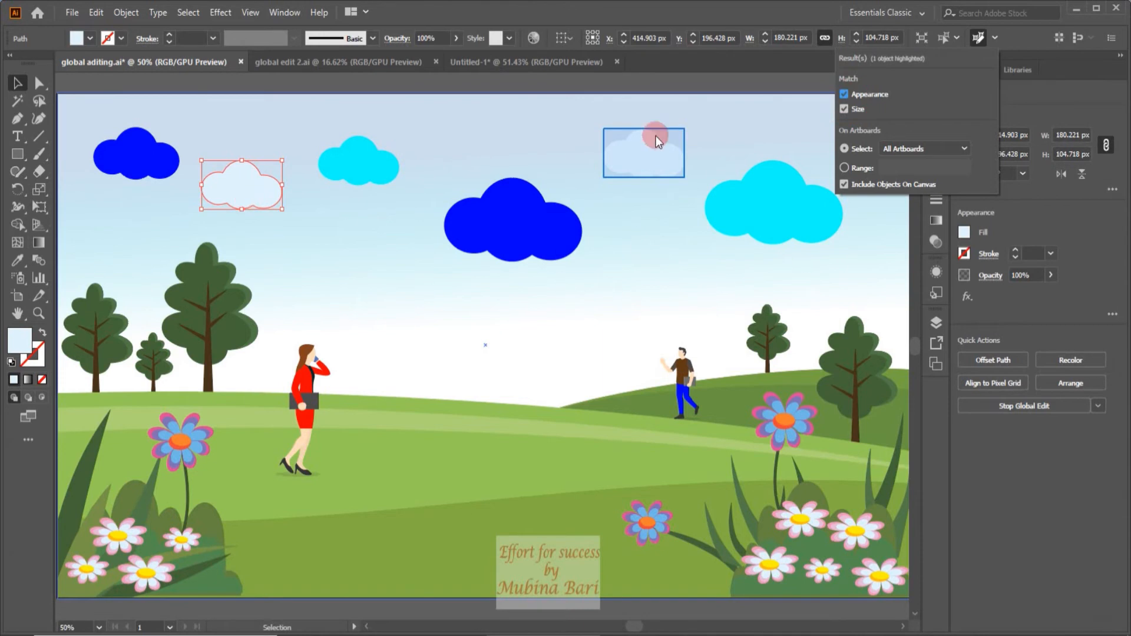
left_click(844, 109)
left_click(843, 95)
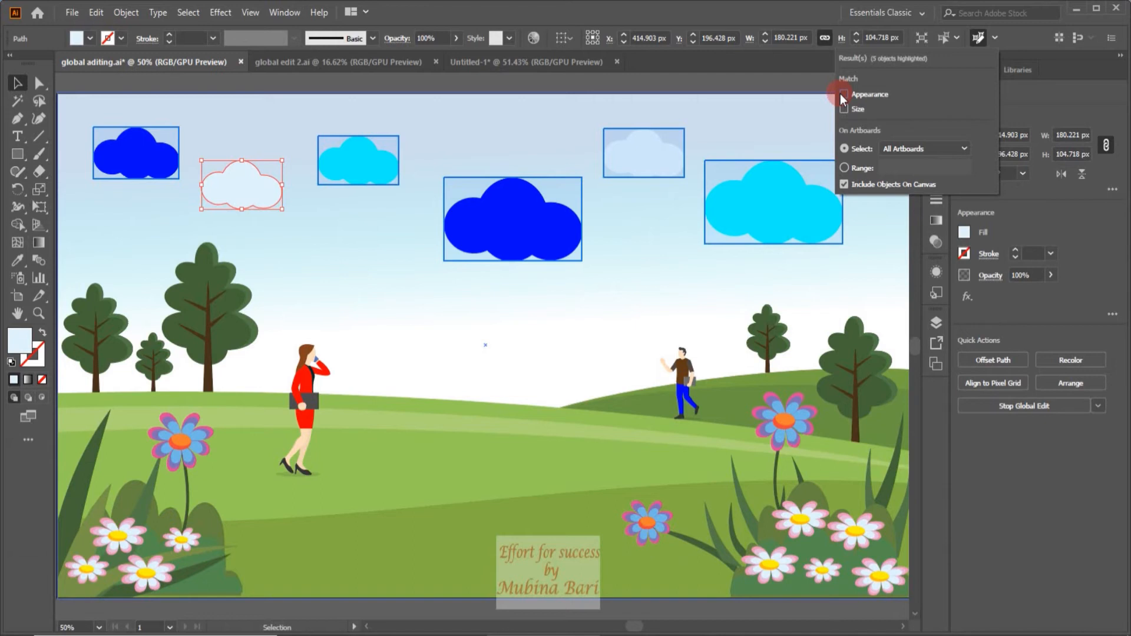
left_click(294, 213)
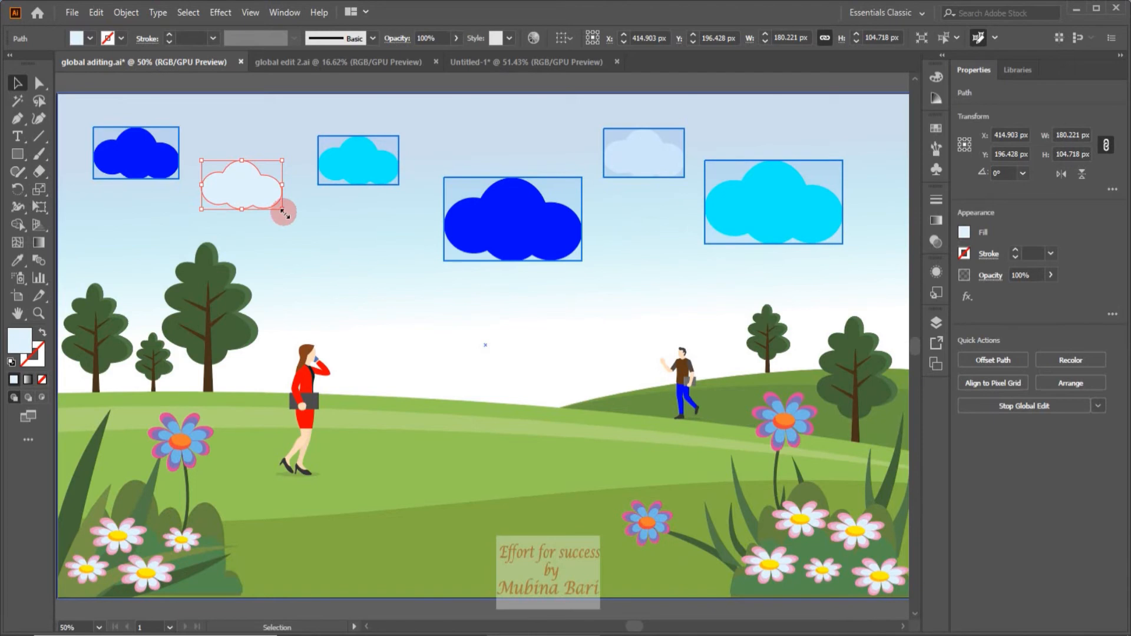
Scale all matched clouds down together, bringing the selected cloud to about 139 by 81 px.
left_click_drag(284, 214, 277, 206)
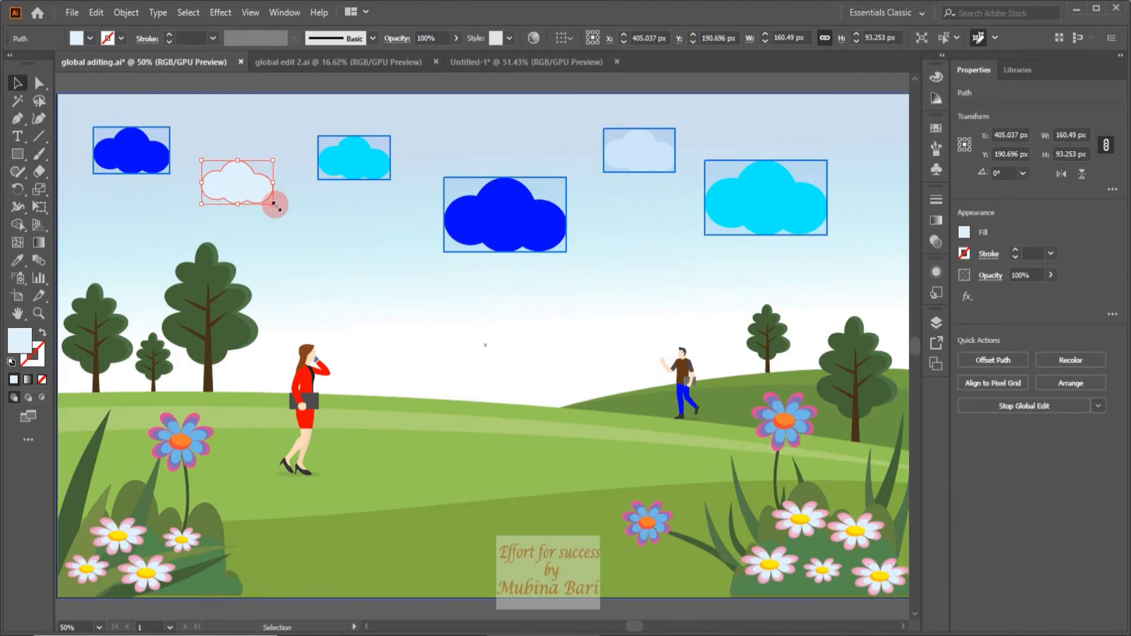
left_click_drag(275, 205, 251, 190)
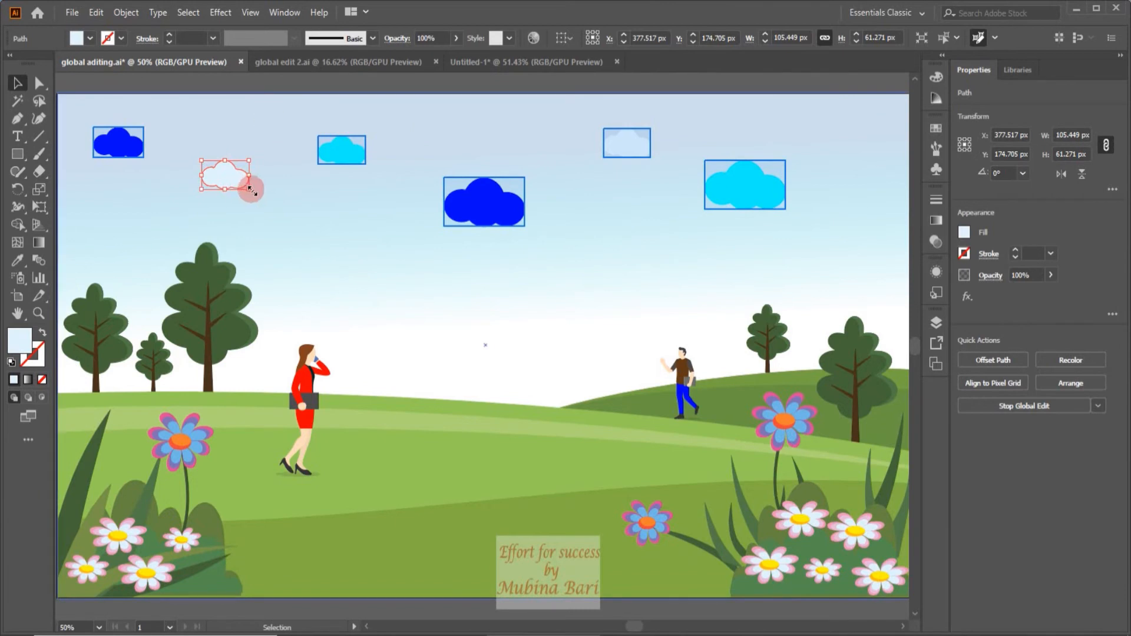
left_click_drag(250, 190, 264, 198)
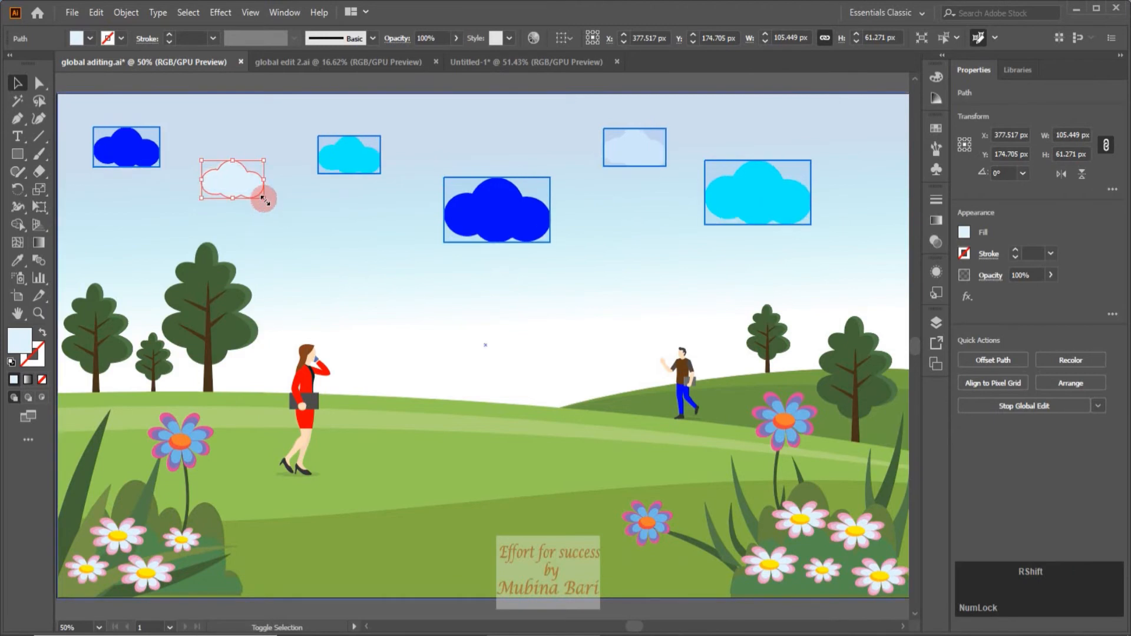
Fill all matched clouds with the lightest gray swatch.
left_click(91, 39)
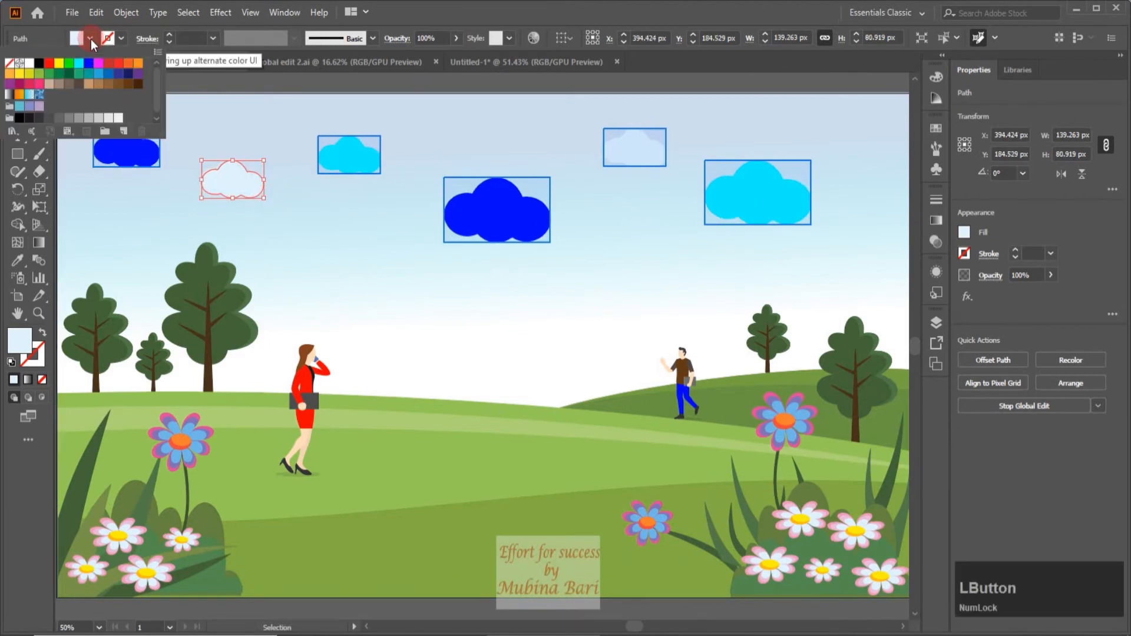
left_click(112, 120)
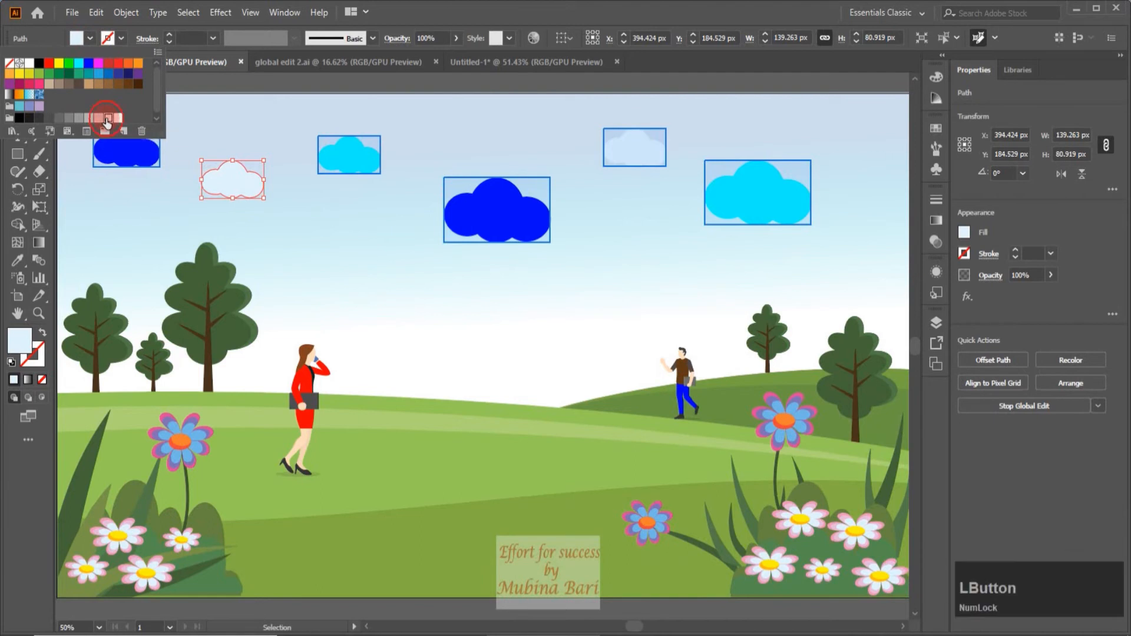
left_click(118, 119)
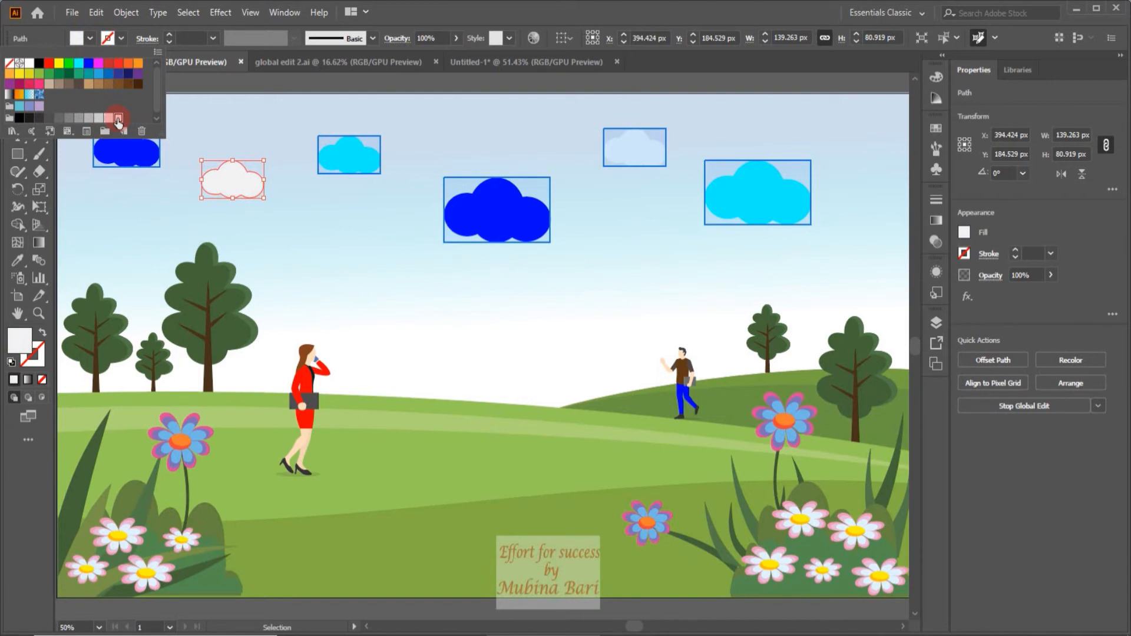
left_click(334, 232)
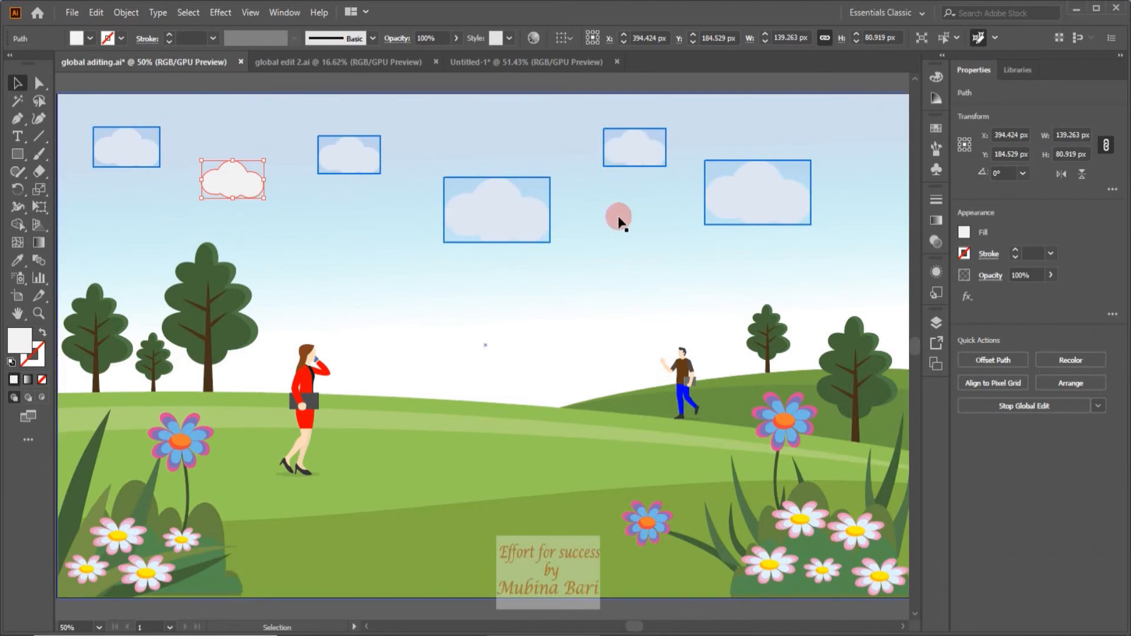
Remove anchor points along the selected cloud's bottom edge to flatten all matched clouds, and end the global edit.
left_click(37, 88)
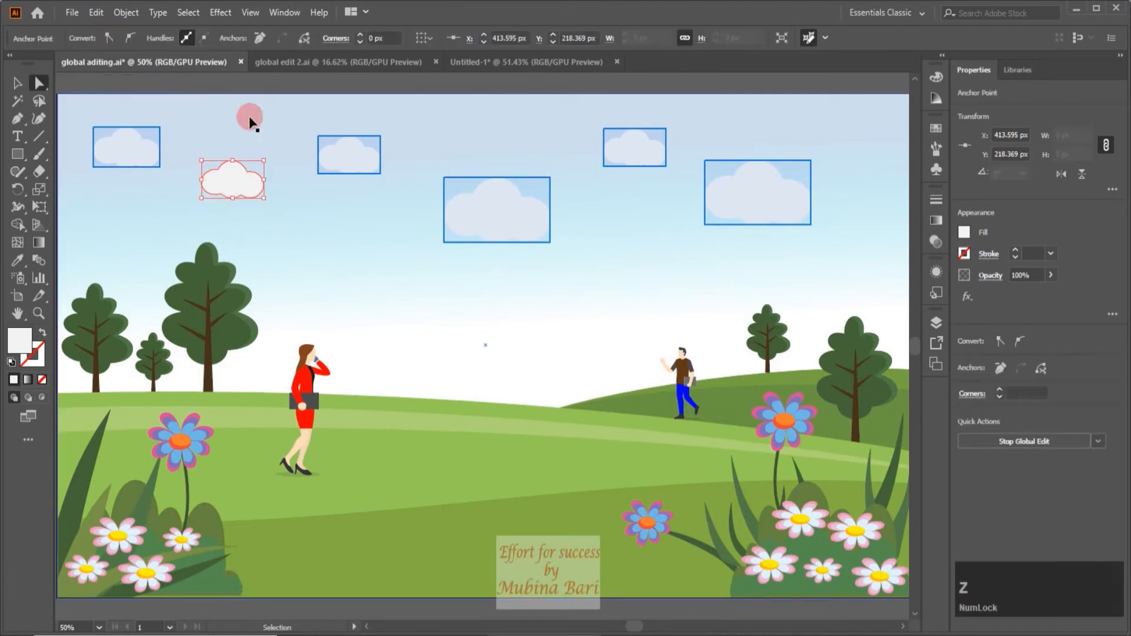
key("ctrl+z")
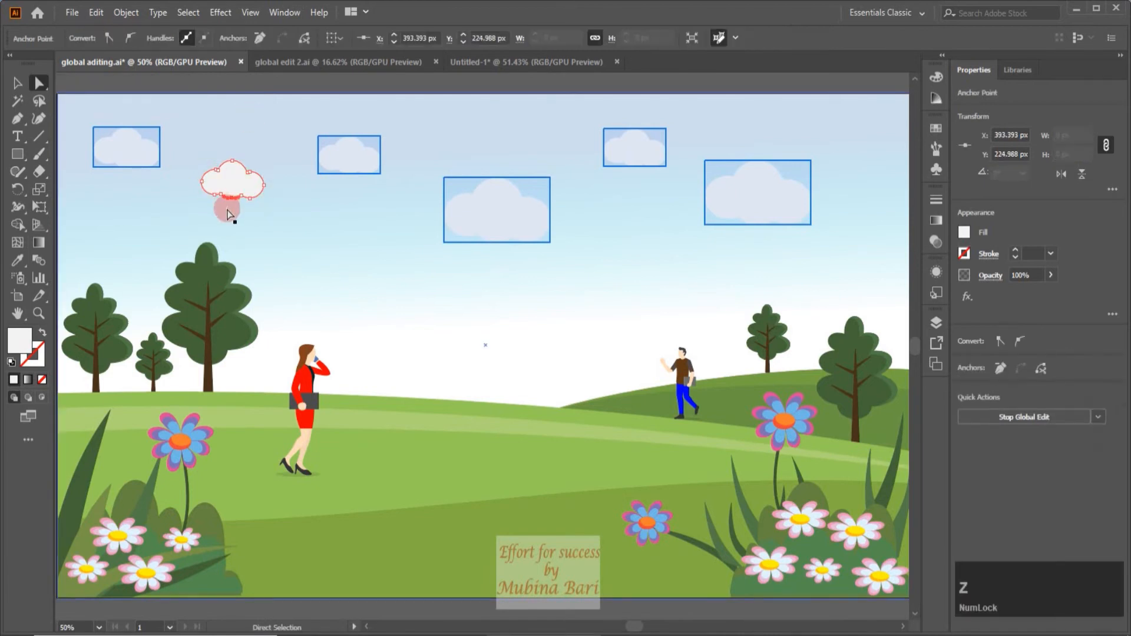
left_click(229, 197)
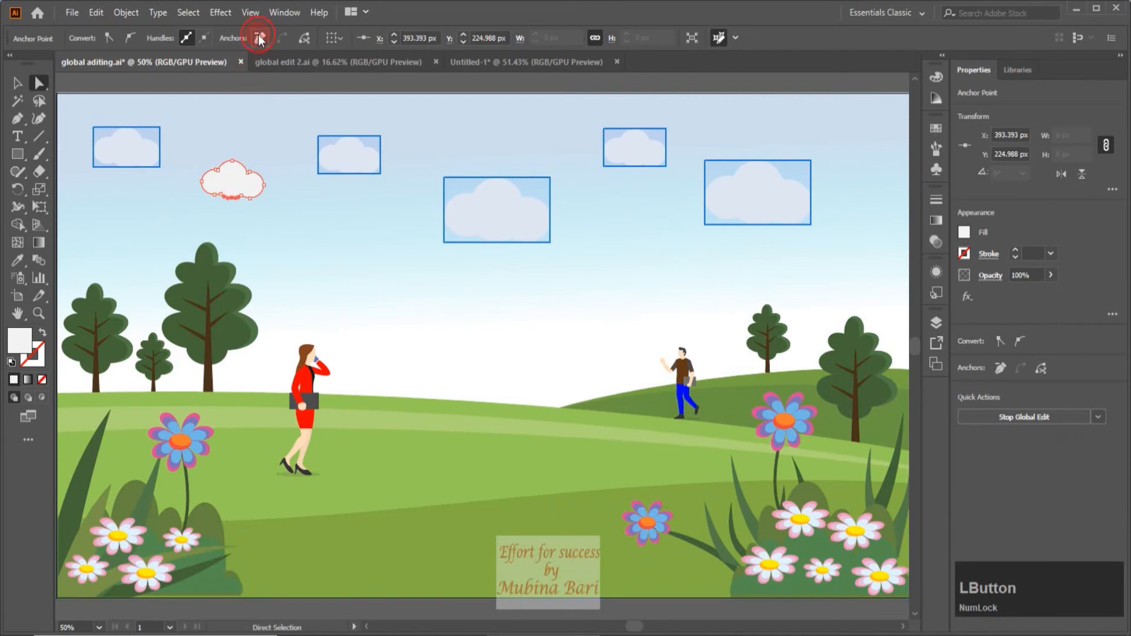
left_click(222, 198)
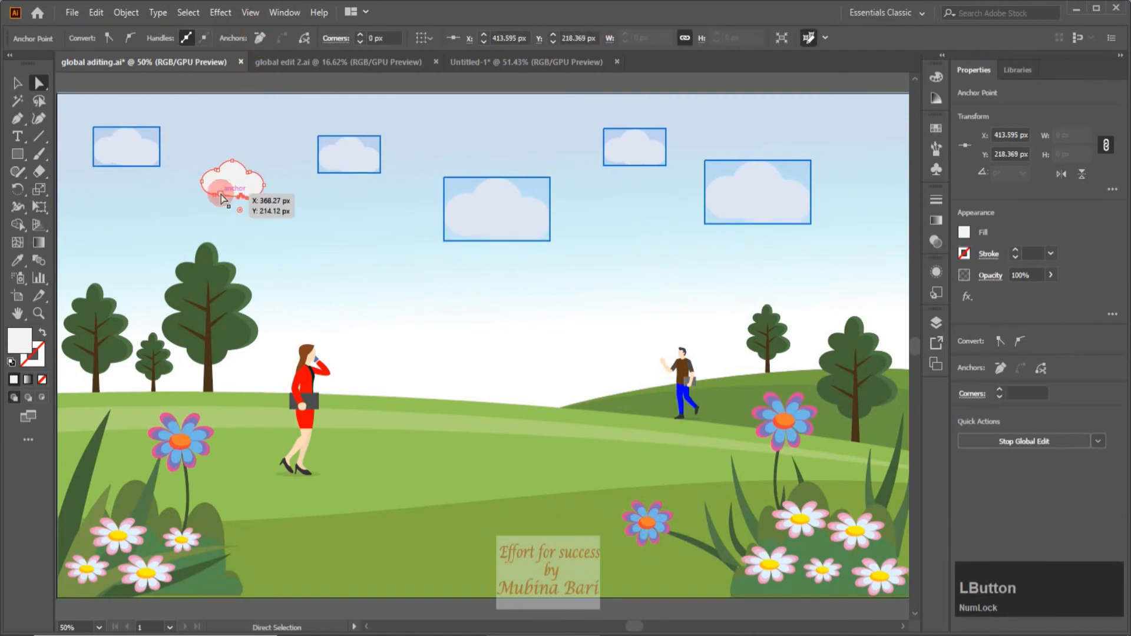
left_click(259, 37)
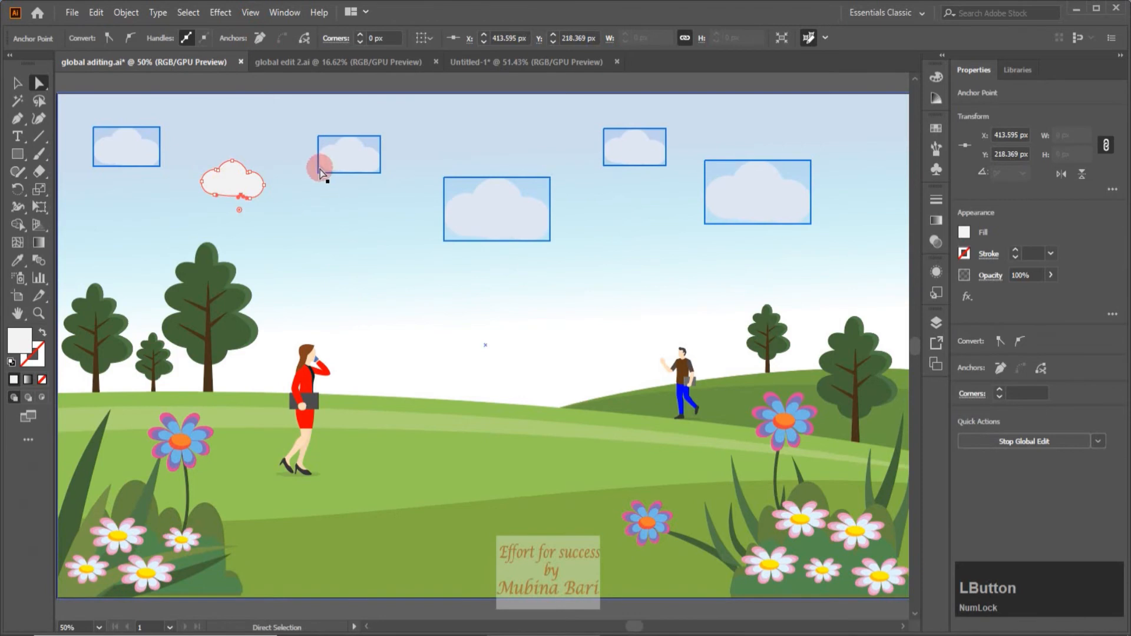
left_click(18, 84)
left_click(136, 208)
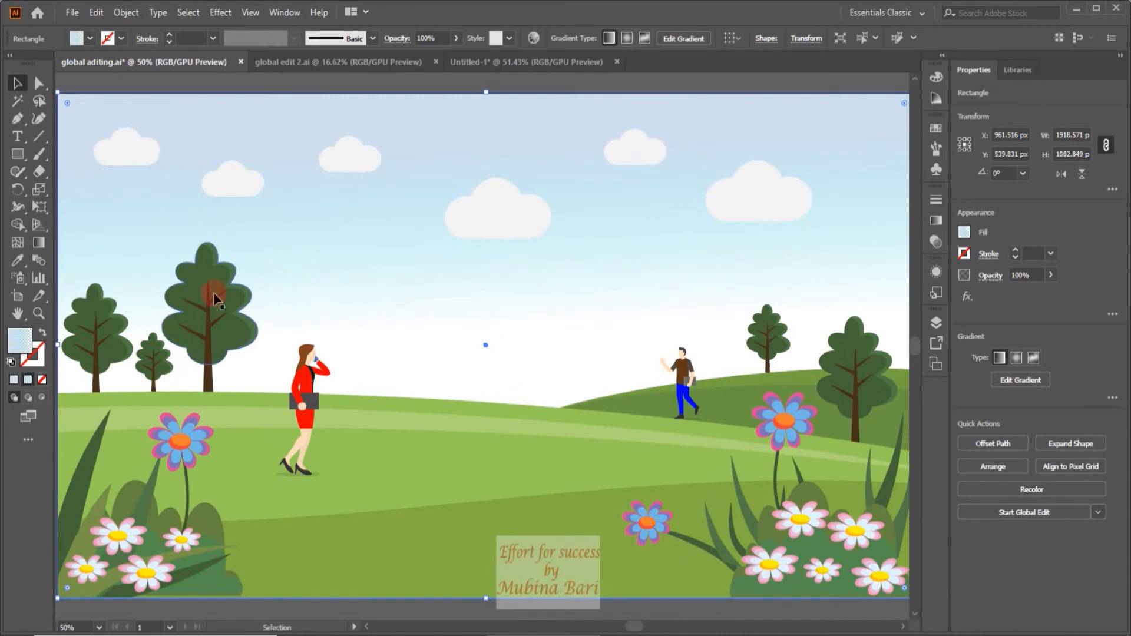
Select the largest tree group and start a global edit for all similar trees.
left_click(205, 304)
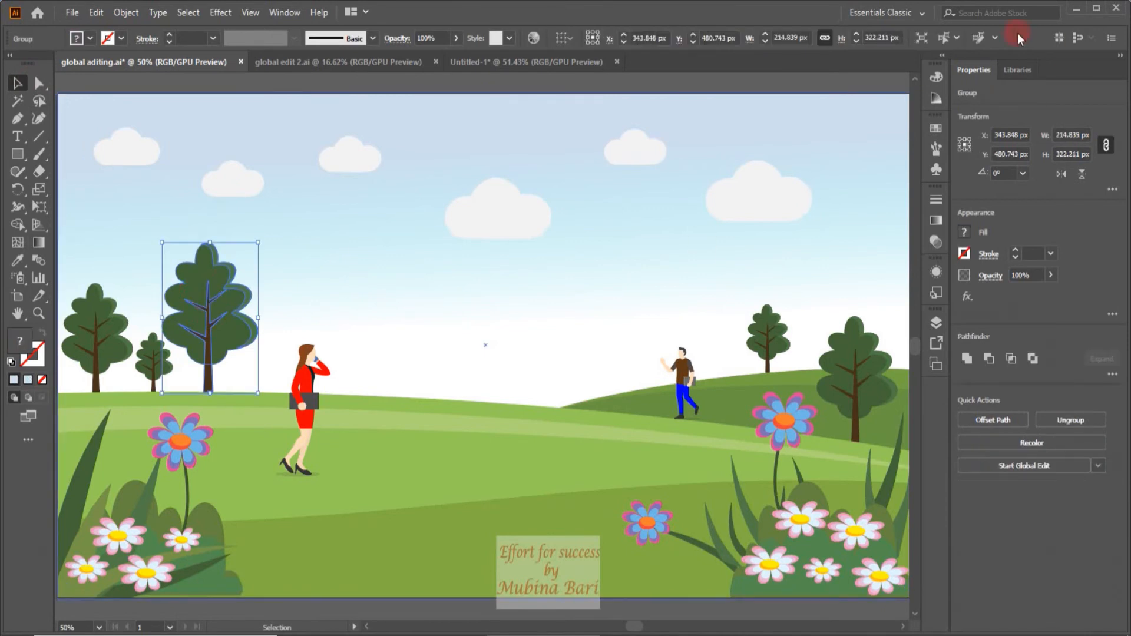
left_click(979, 37)
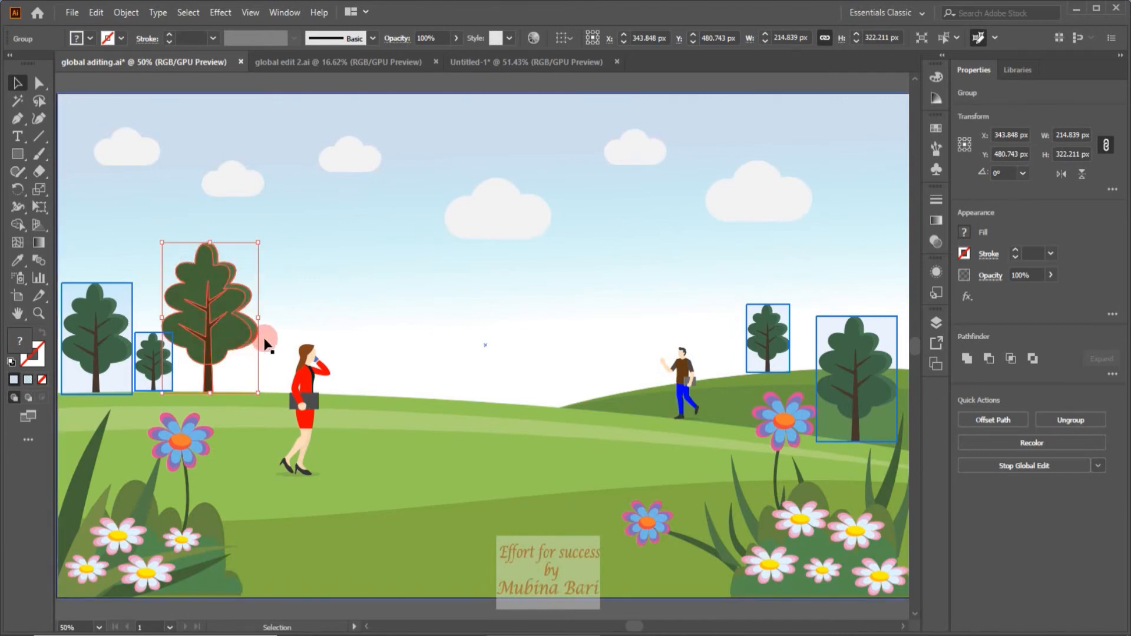
Try filling the whole tree group with RGB Yellow, and undo the color change.
left_click(92, 40)
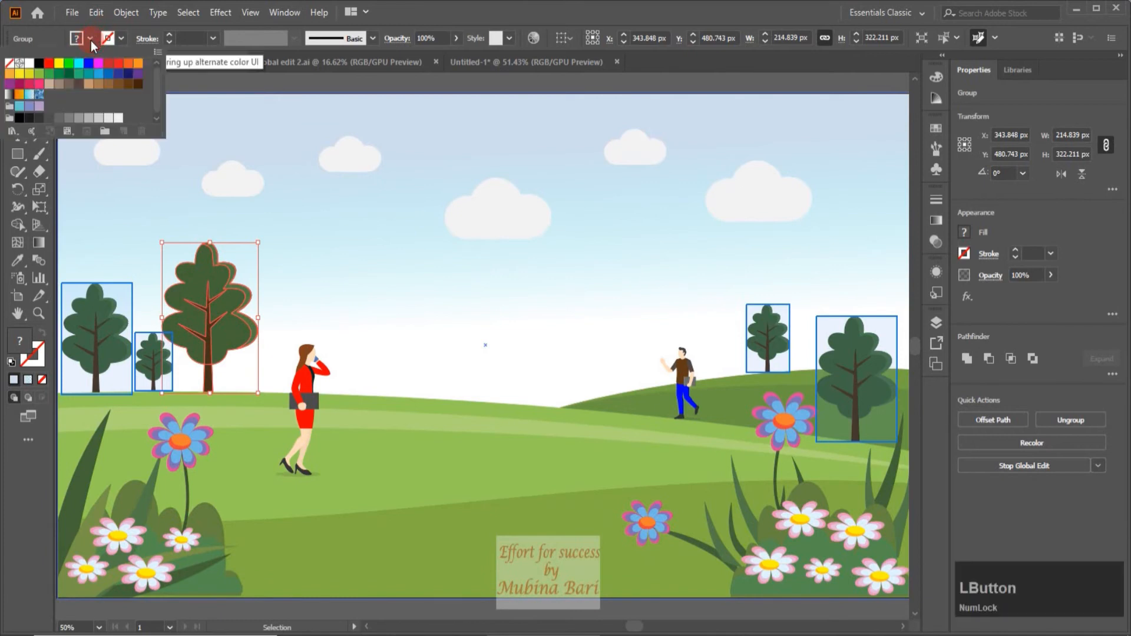
left_click(59, 64)
left_click(218, 228)
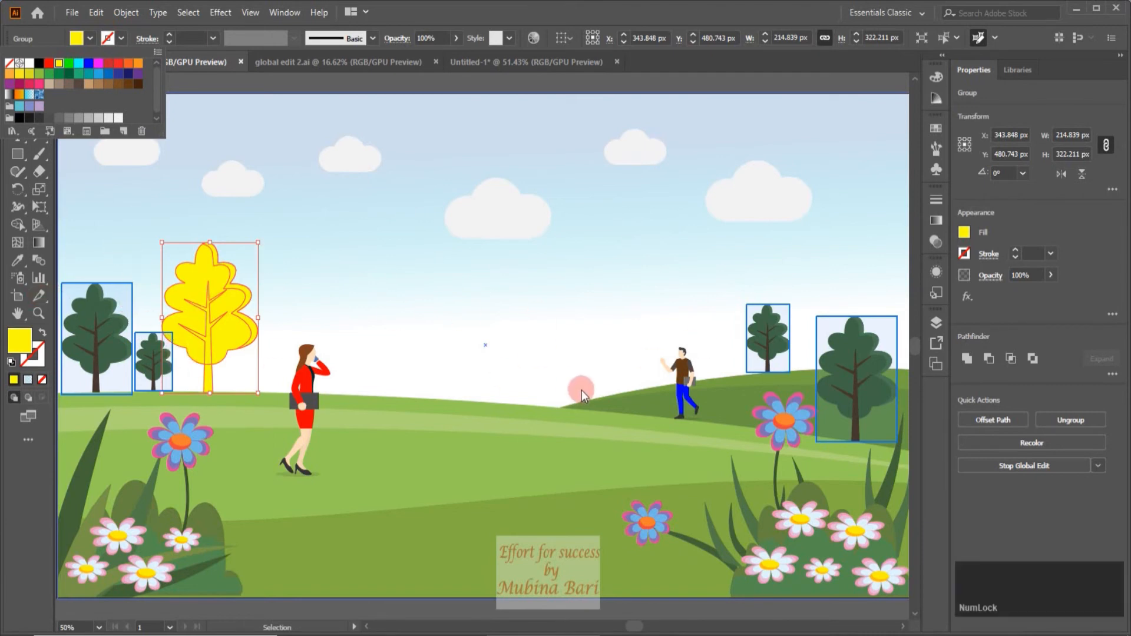
key("ctrl+z")
key("ctrl+z")
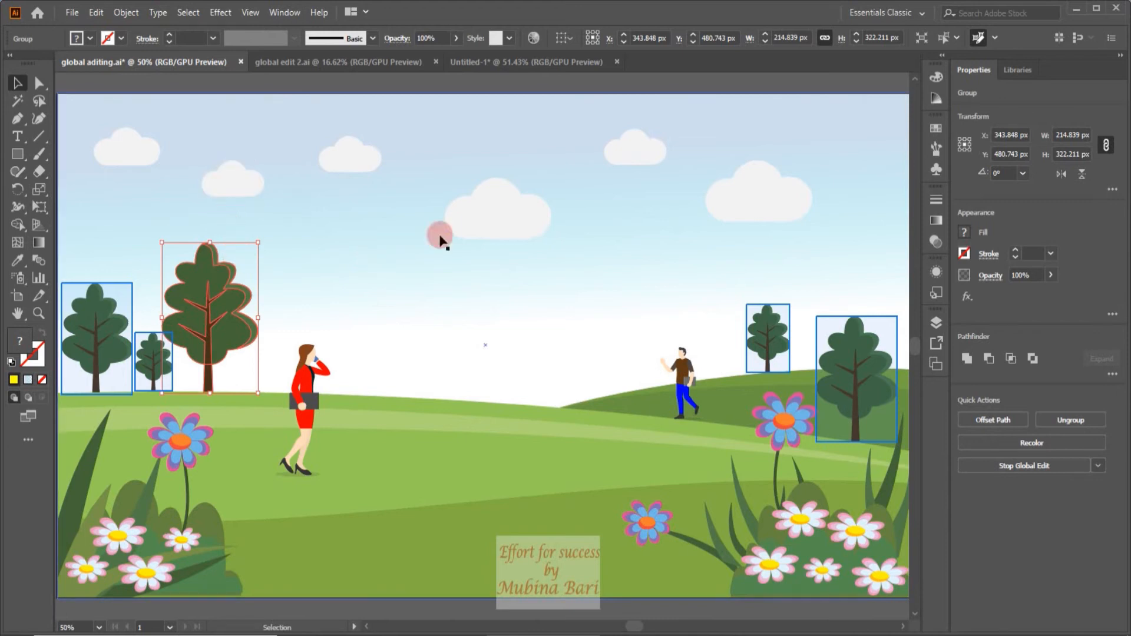
Isolate the largest tree group and fill the foliage's lighter right-hand edge shape with the light yellow-green swatch.
left_click(921, 38)
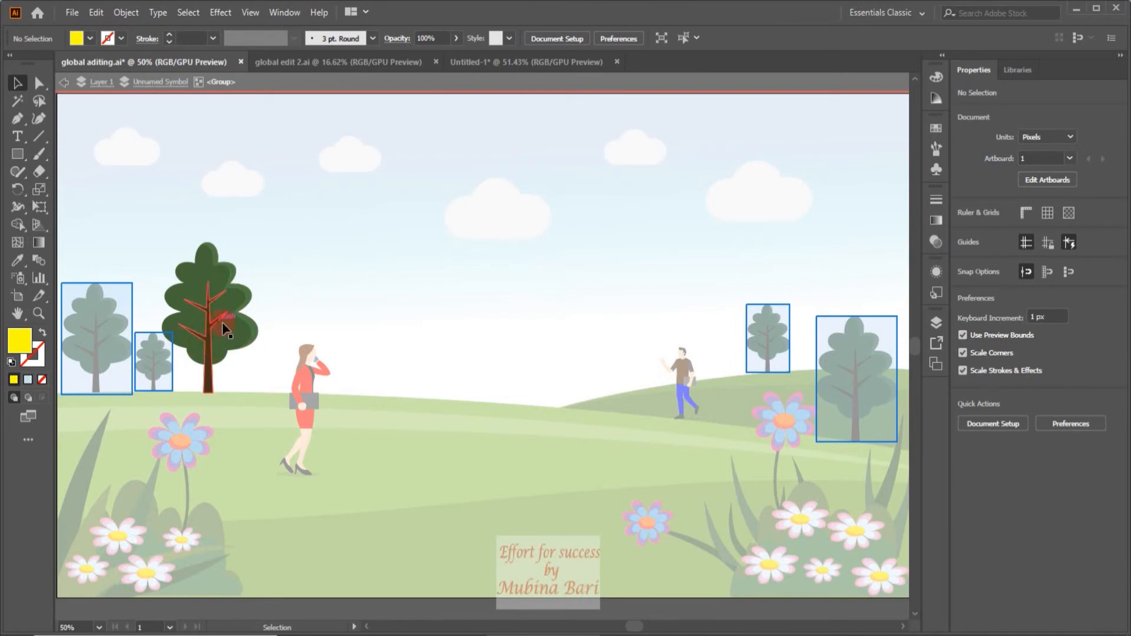
left_click(249, 301)
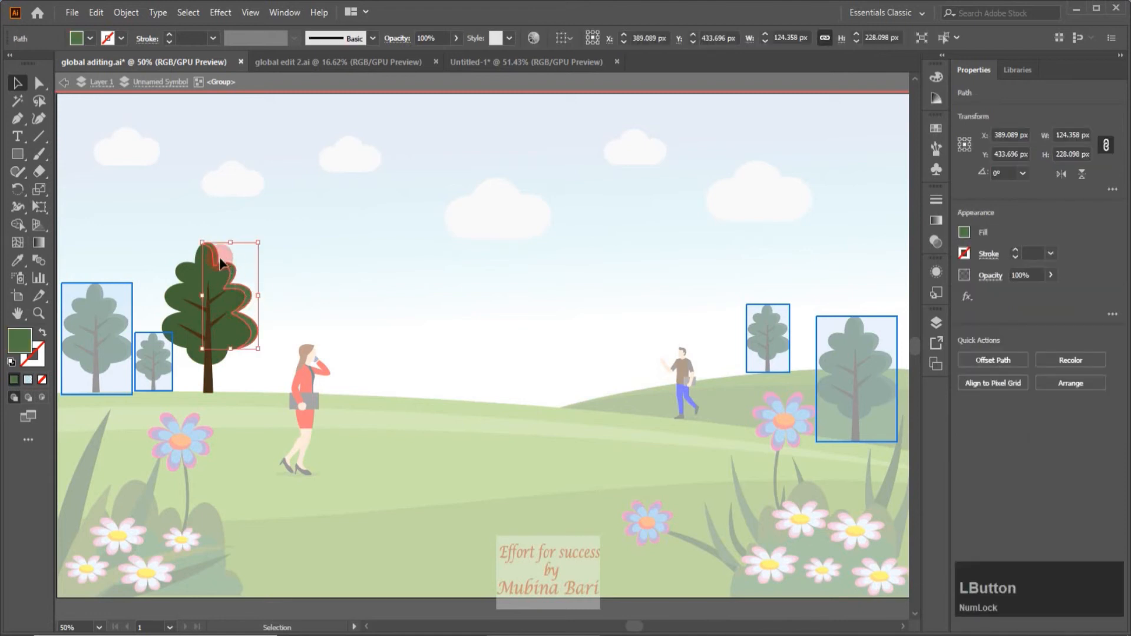
left_click(81, 43)
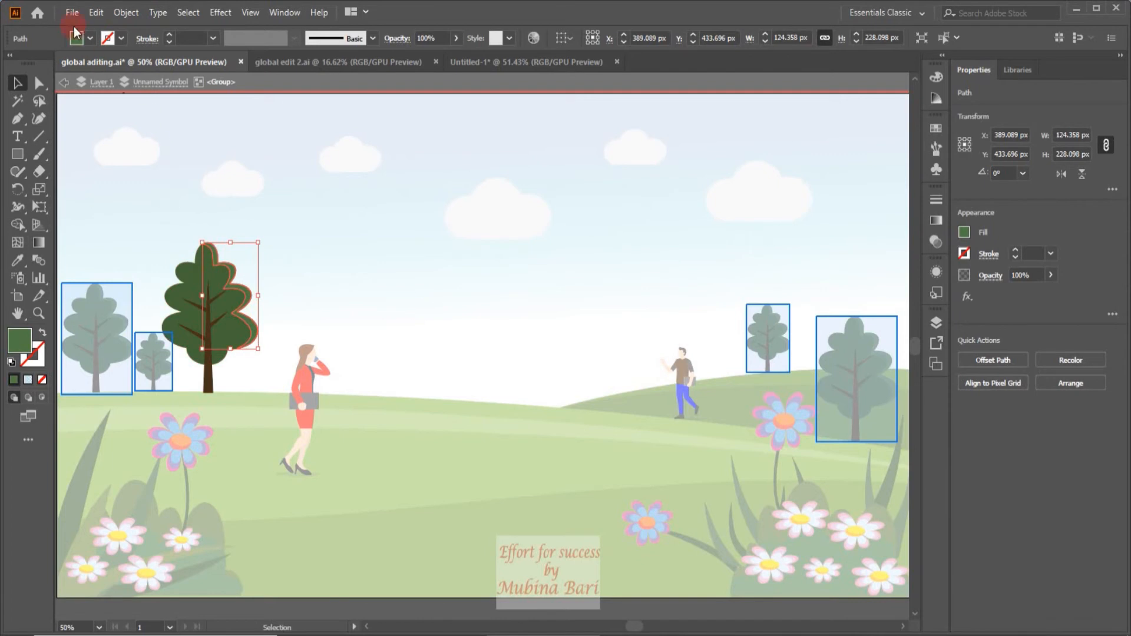
left_click(230, 348)
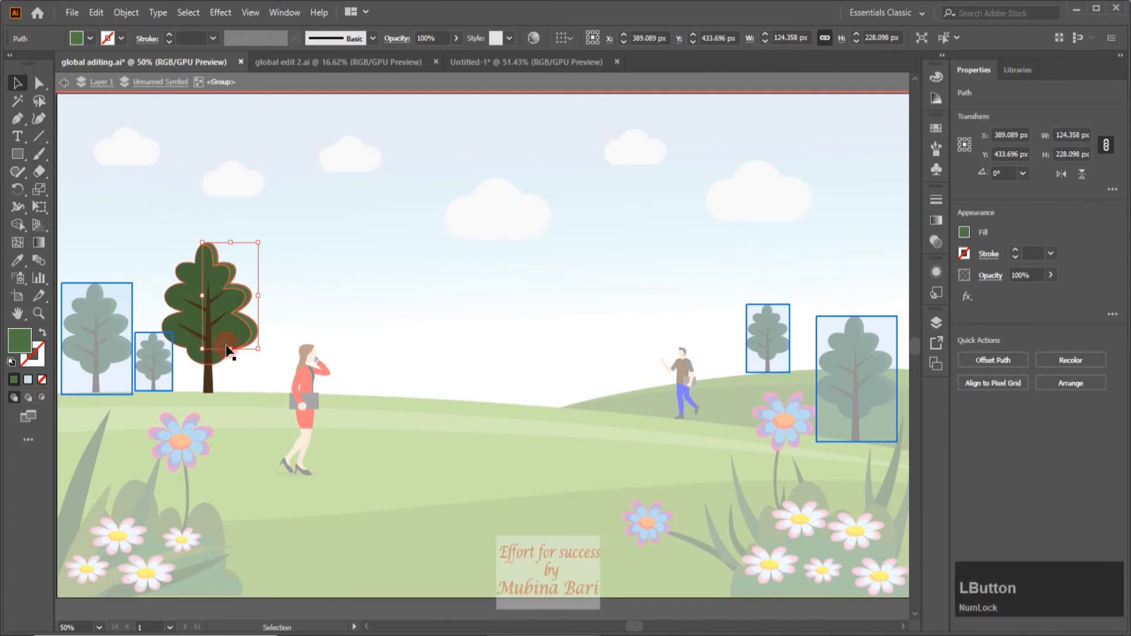
left_click(252, 274)
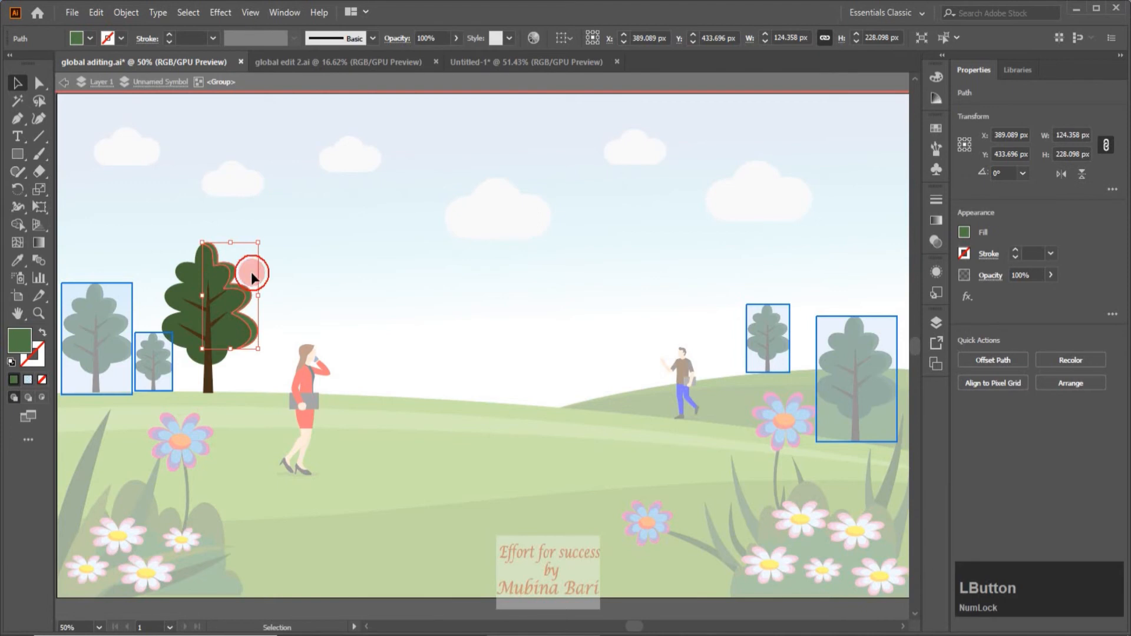
left_click(89, 38)
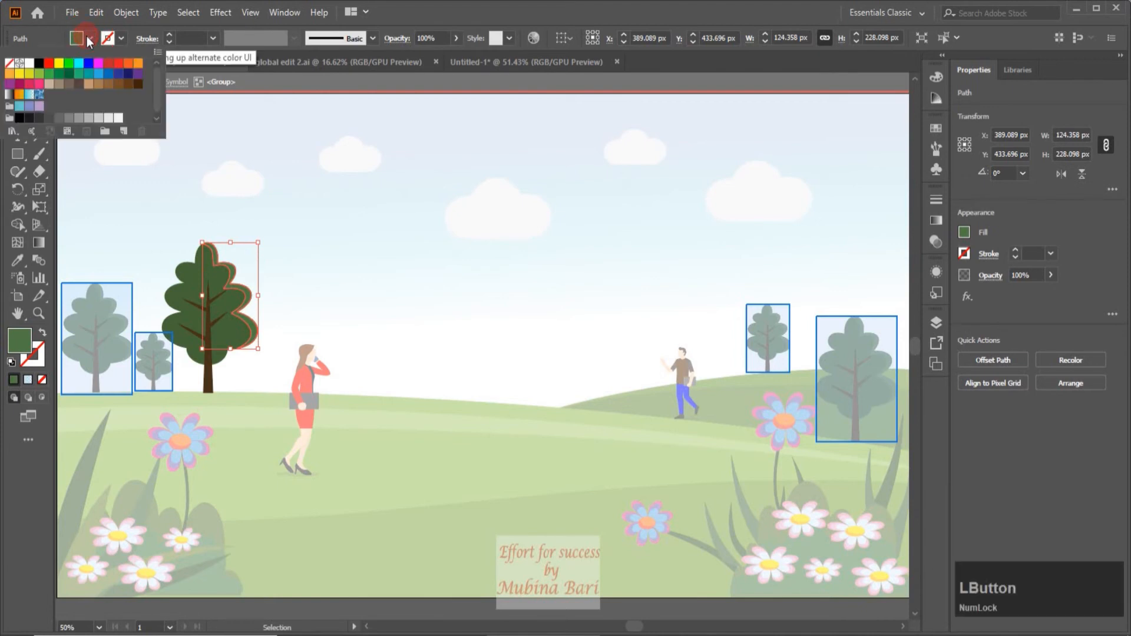
left_click(48, 75)
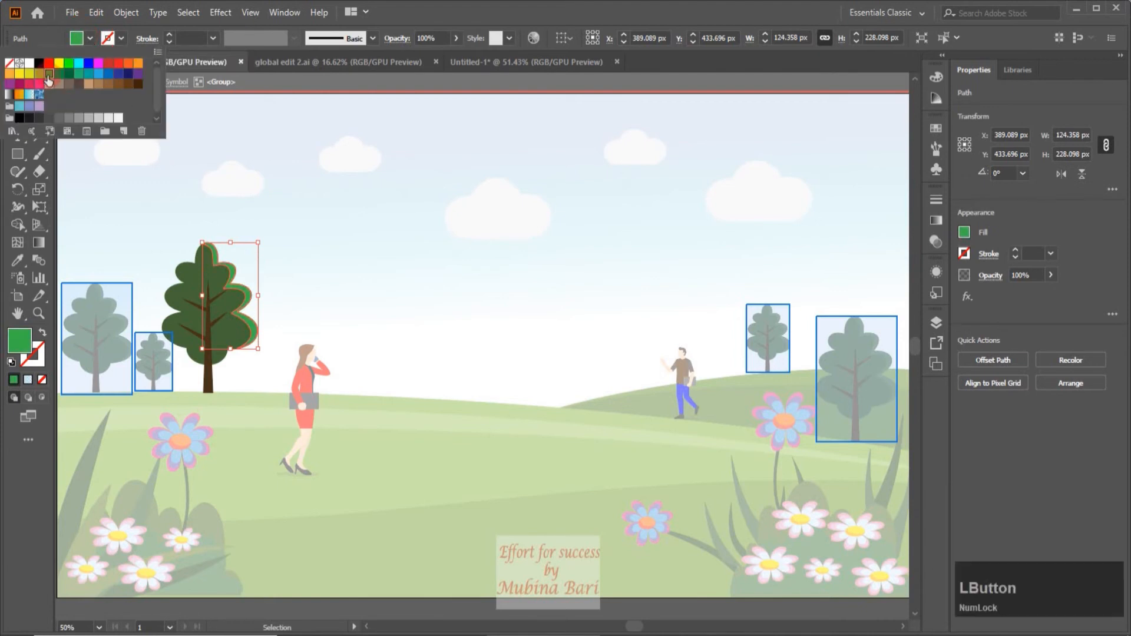
left_click(39, 74)
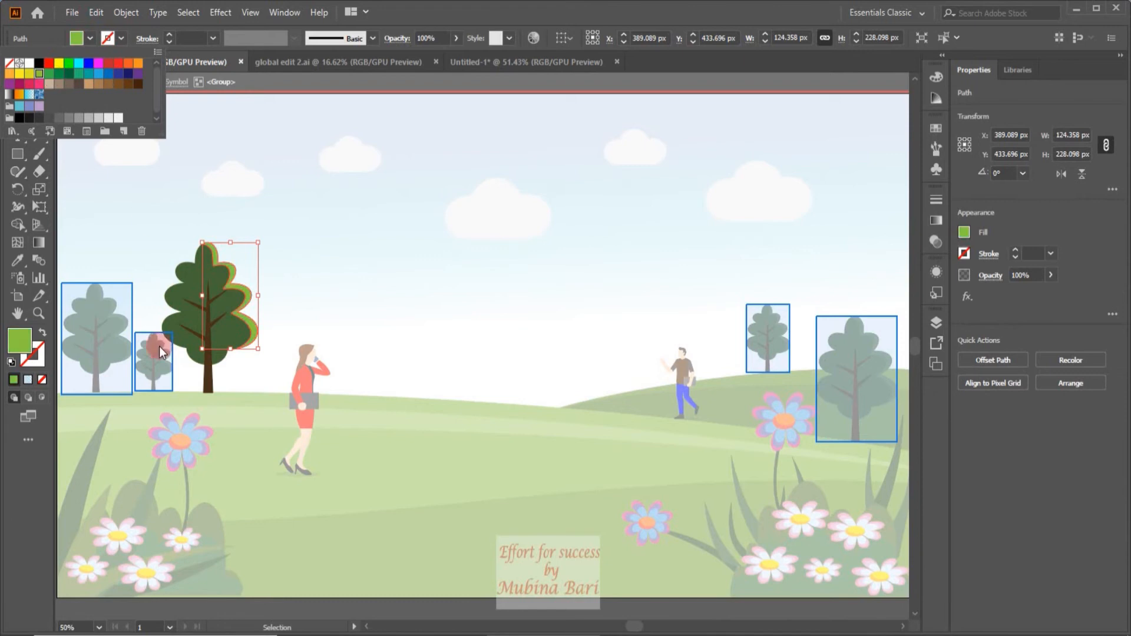
Fill the tree's trunk and branches with a dark brown swatch, and leave isolation and the global edit.
left_click(207, 382)
left_click(208, 382)
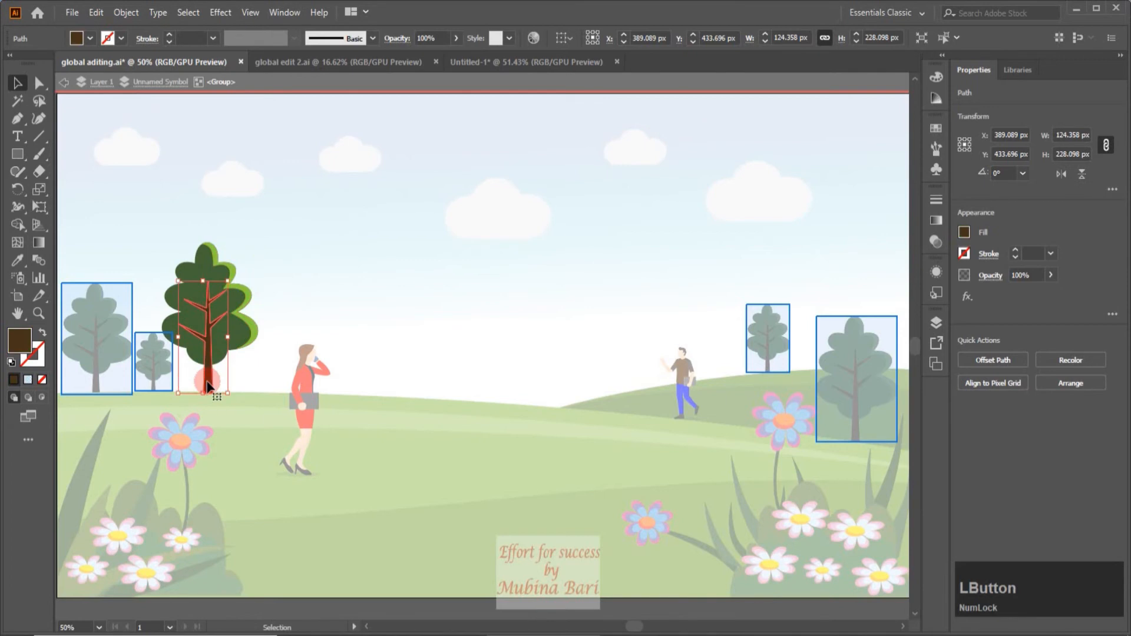
left_click(90, 39)
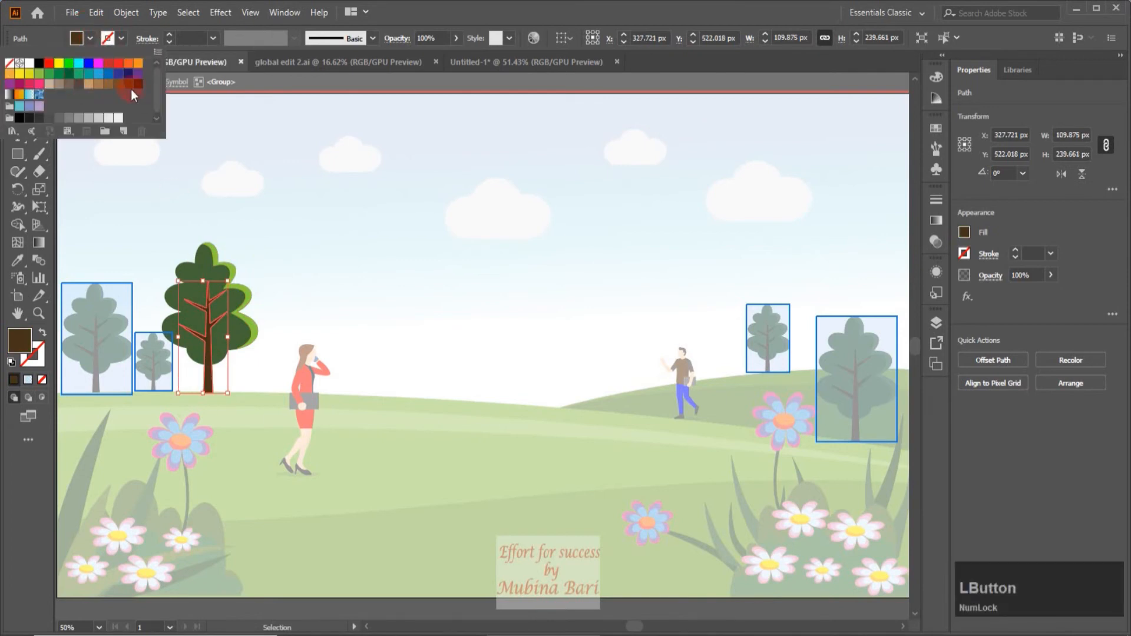
left_click(69, 85)
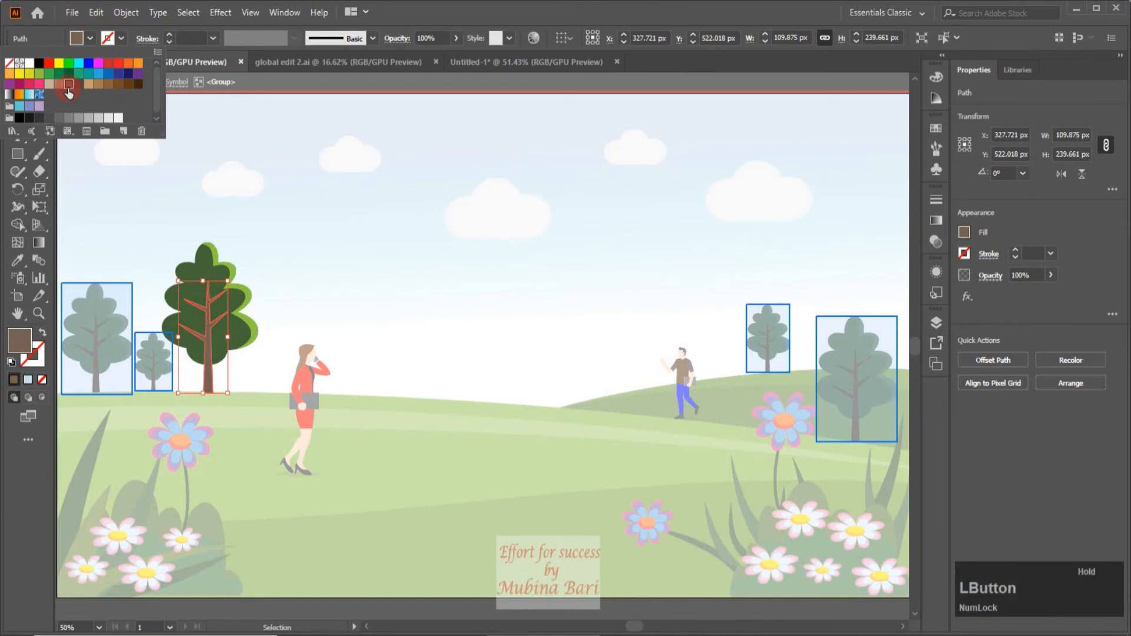
left_click(99, 86)
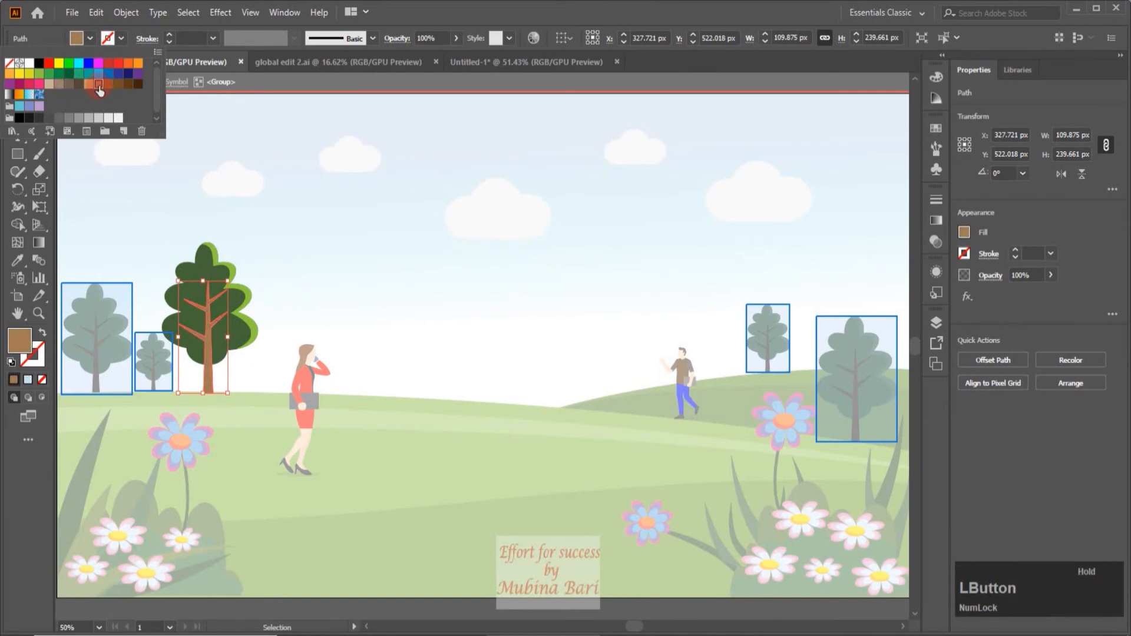
left_click(118, 86)
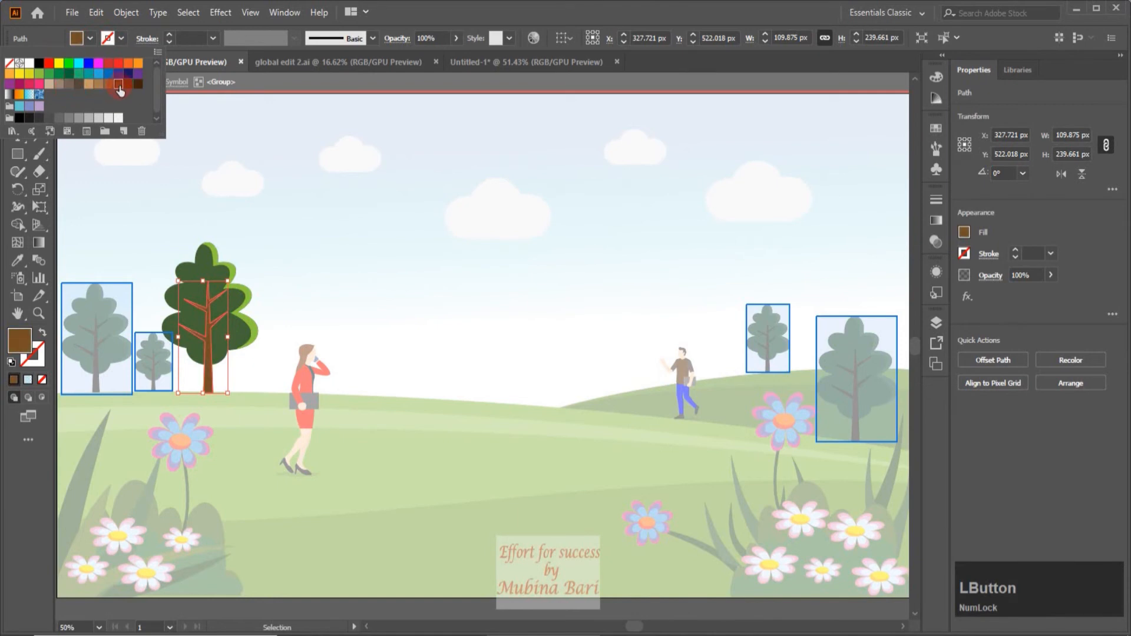
left_click(128, 86)
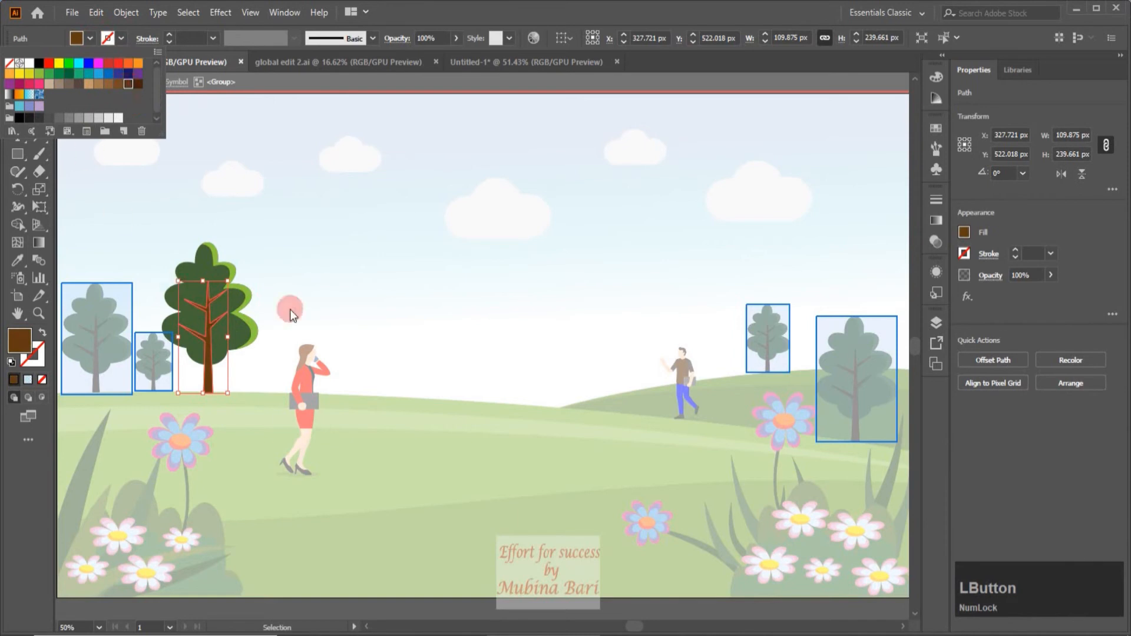
left_click(77, 214)
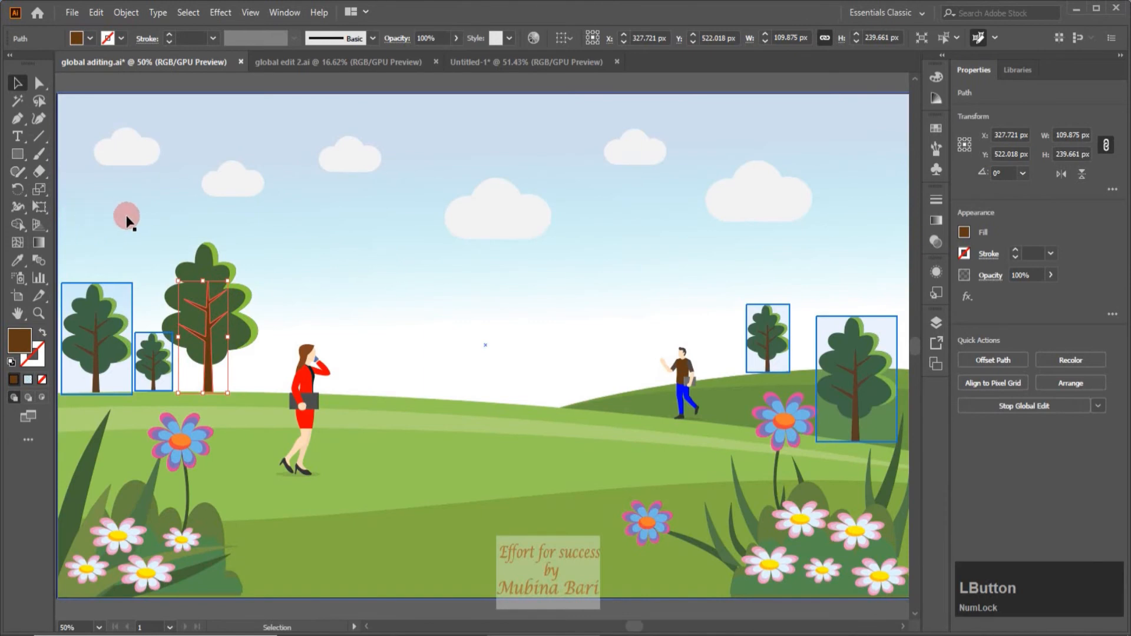
left_click(422, 296)
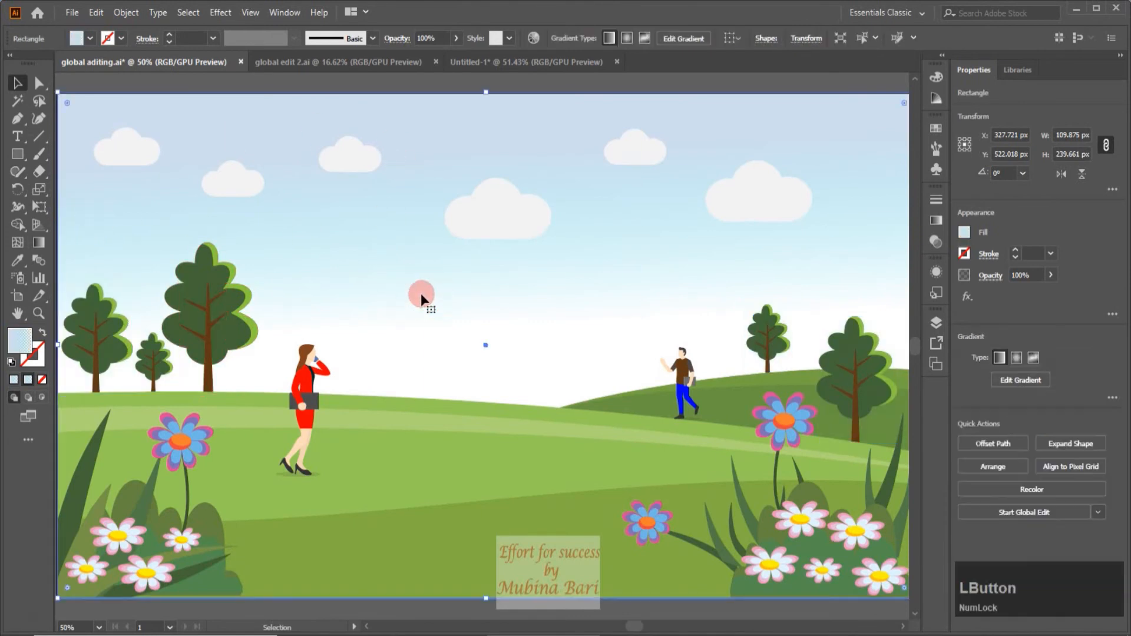
Select the topmost white-and-pink daisy in the right-hand flower cluster, start a global edit for all similar daisies, and isolate it.
left_click(1018, 515)
left_click(799, 521)
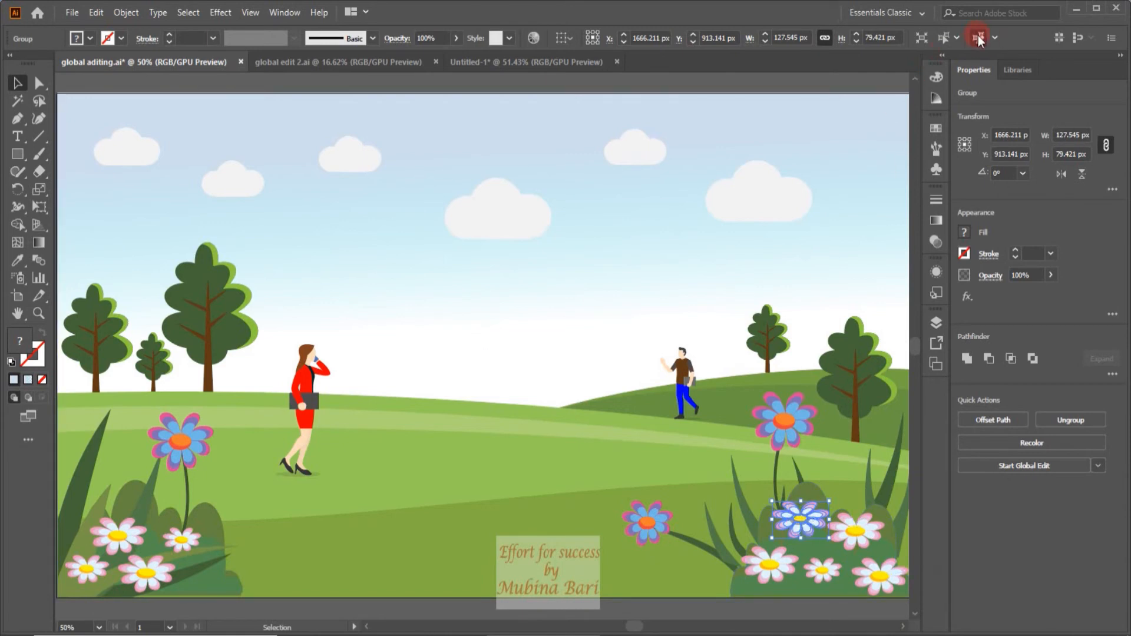
left_click(978, 35)
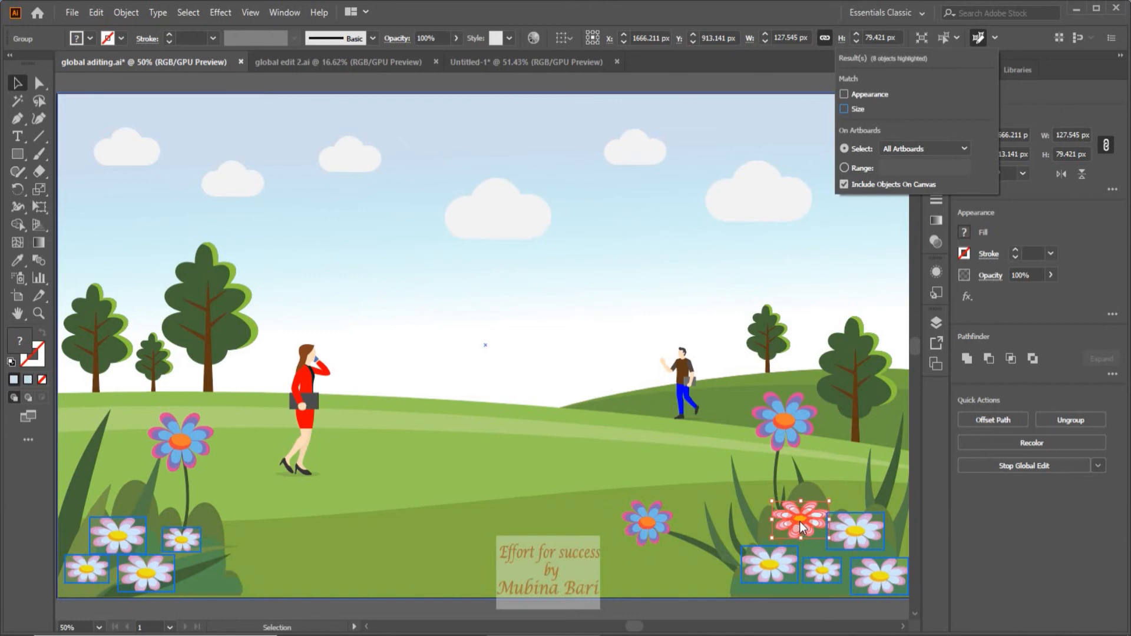
left_click(919, 40)
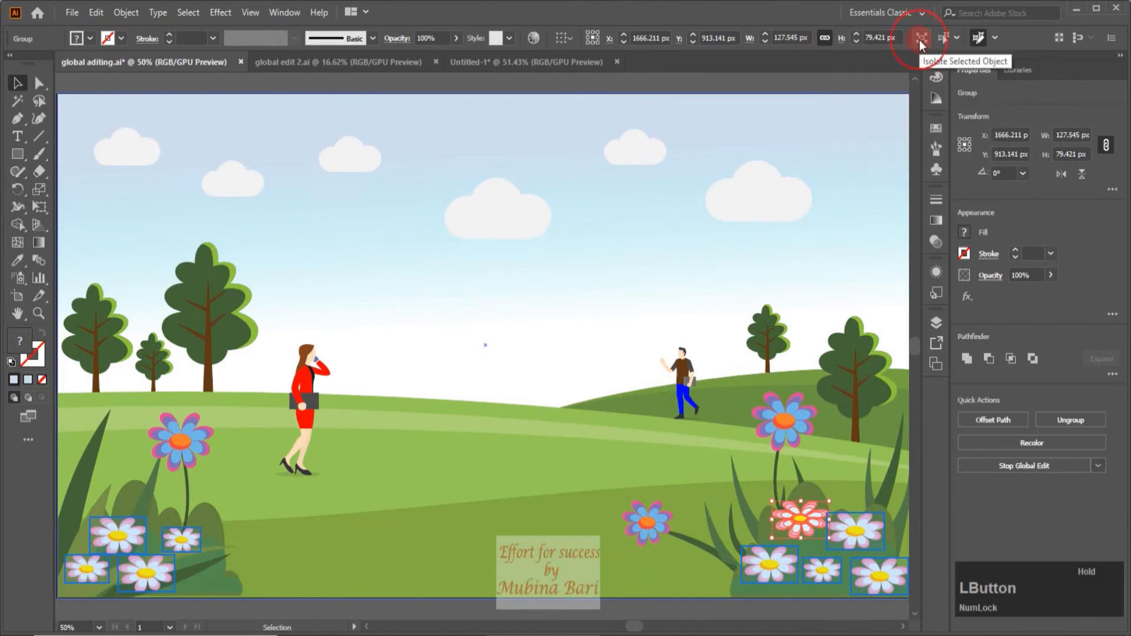
left_click(920, 40)
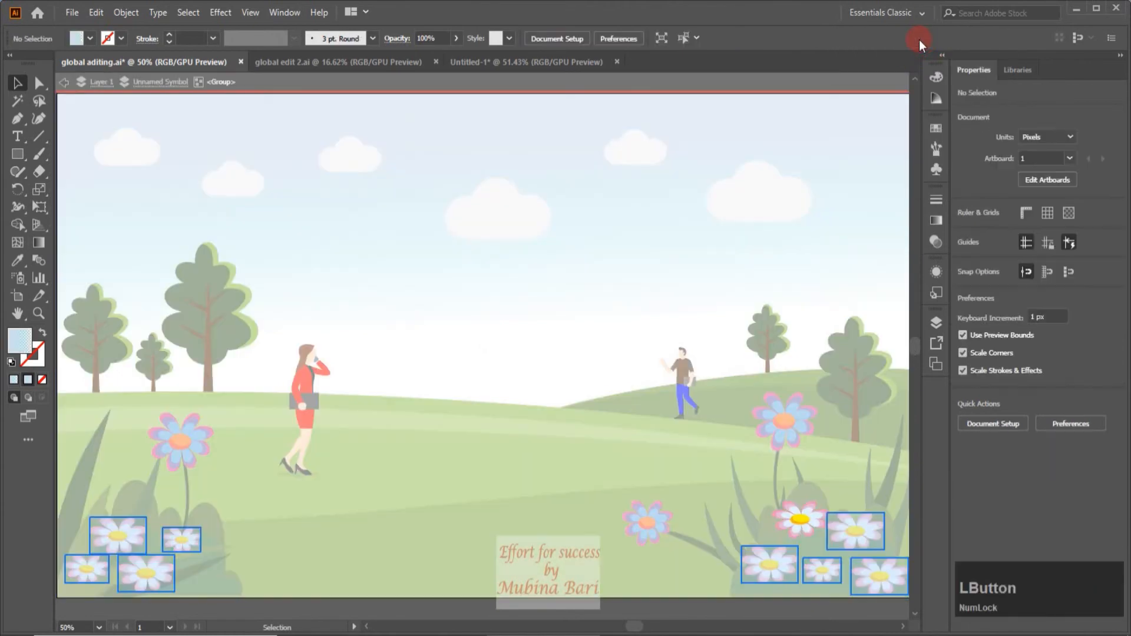
Examine how the isolated daisy is grouped by selecting its center and each nested petal layer in turn.
left_click(801, 519)
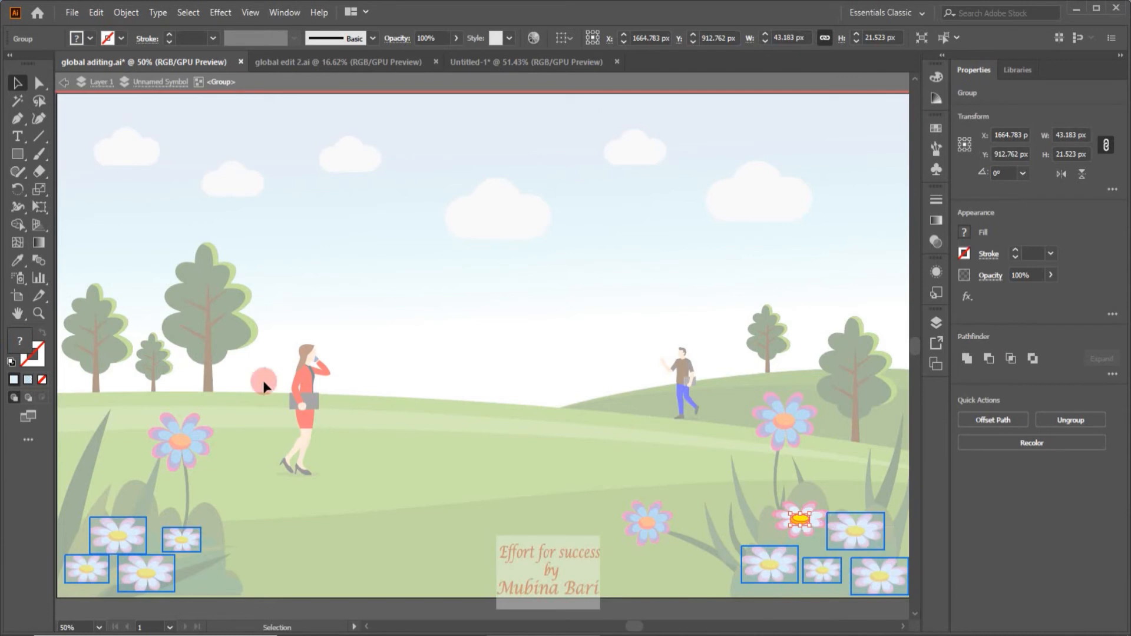
left_click(38, 311)
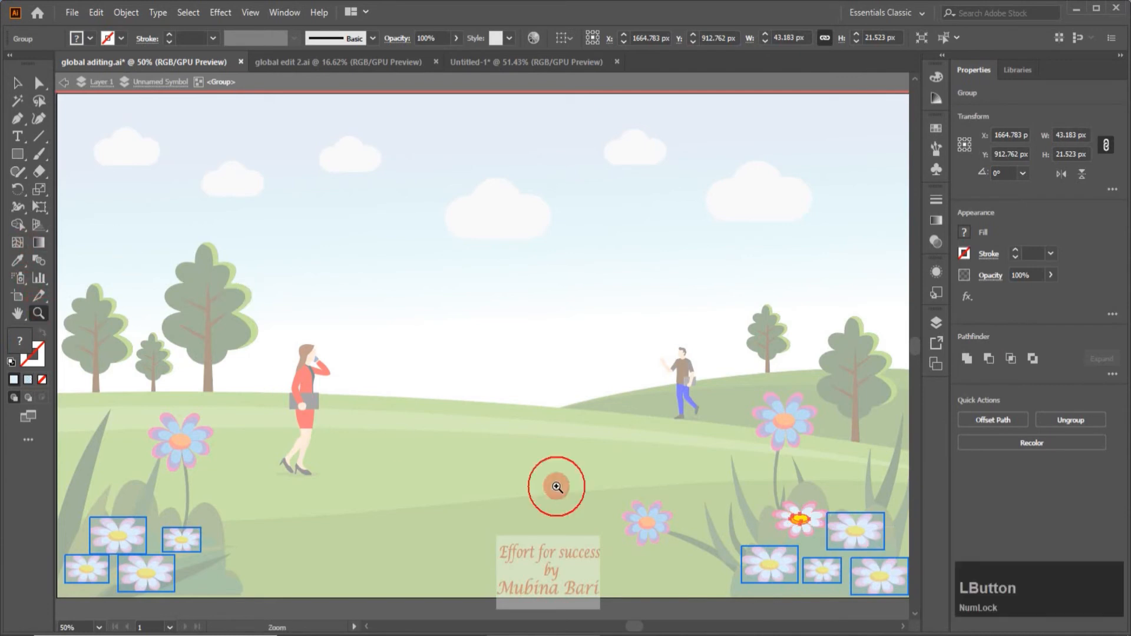
left_click(798, 521)
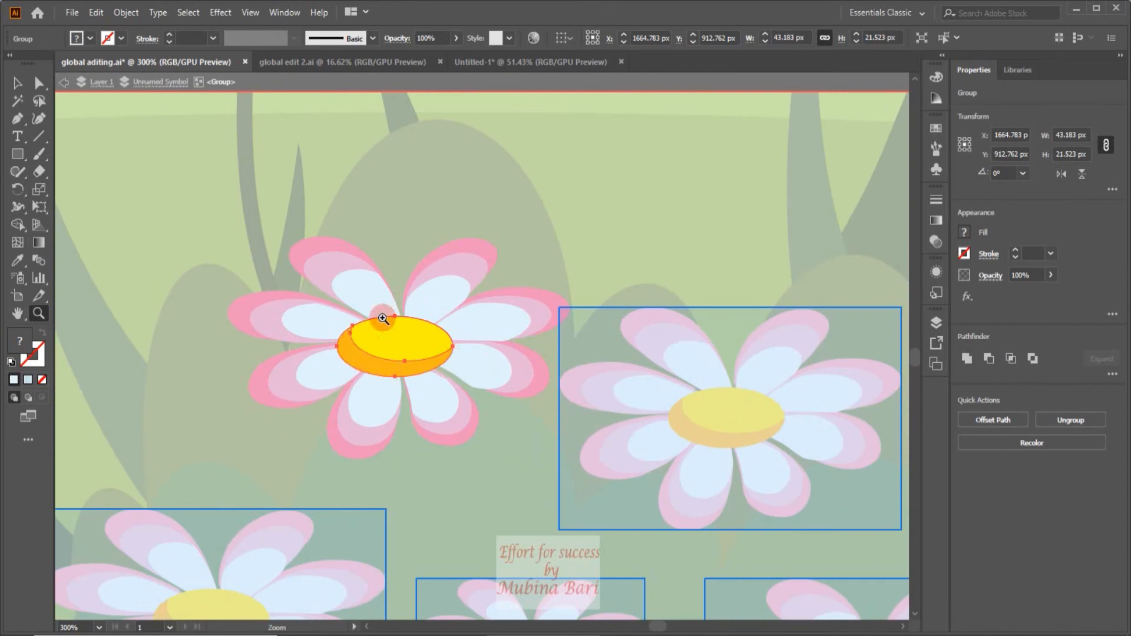
left_click(17, 83)
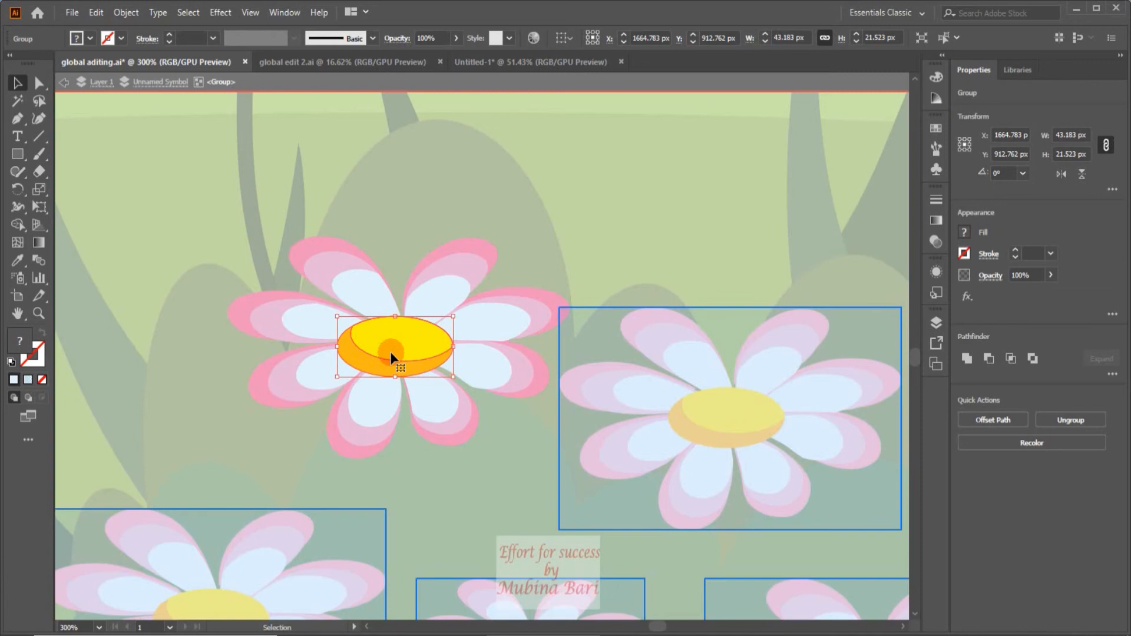
left_click_drag(282, 312, 481, 379)
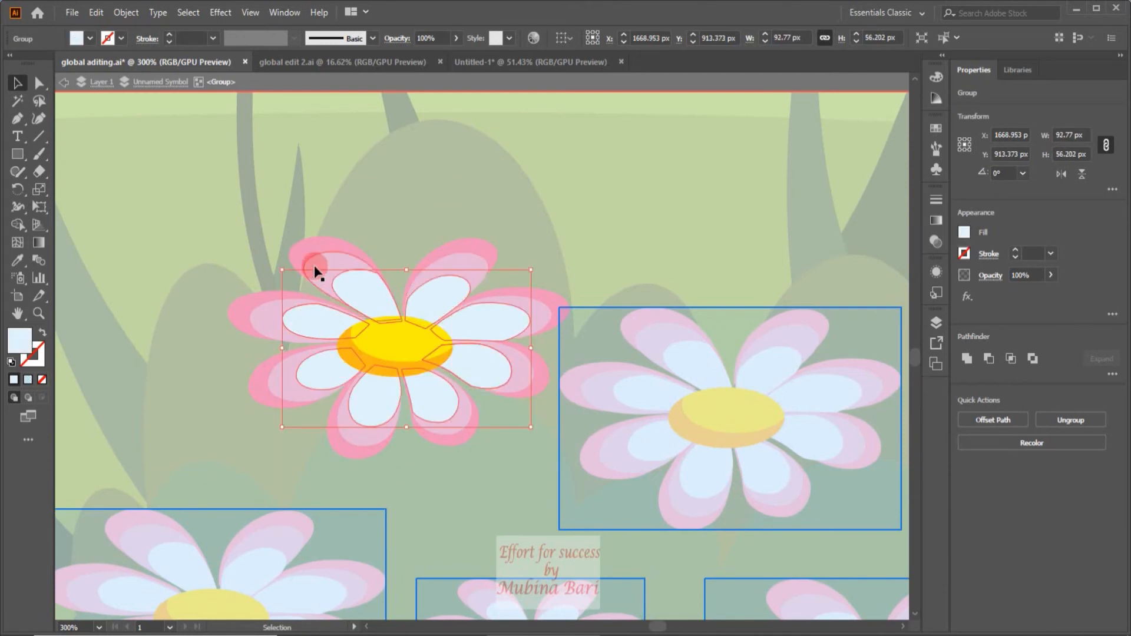
left_click(265, 321)
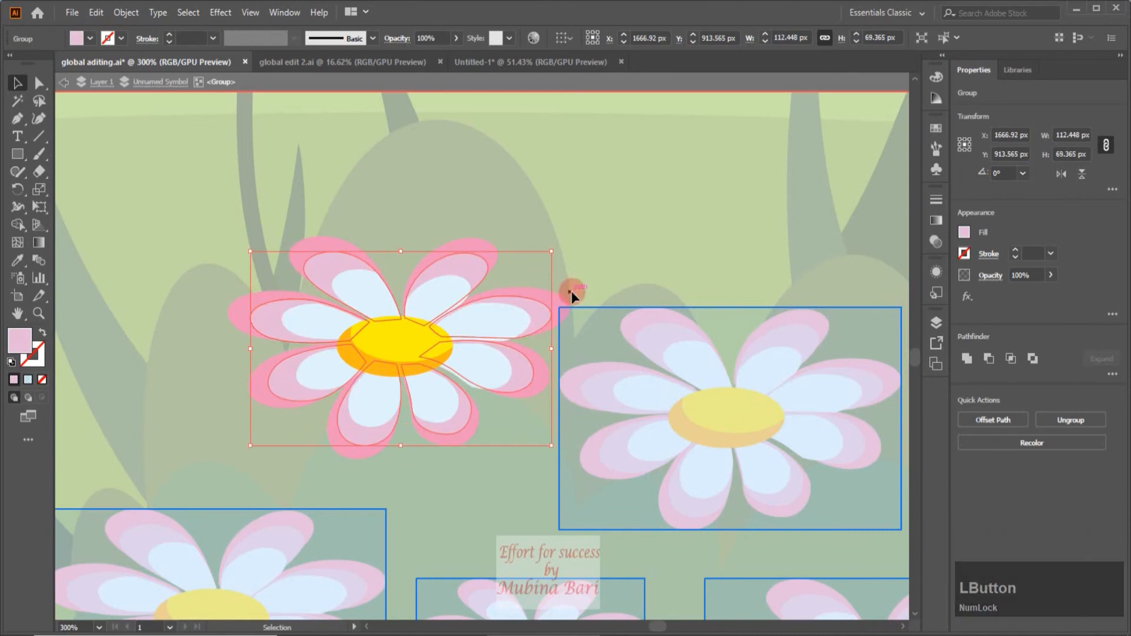
left_click(560, 308)
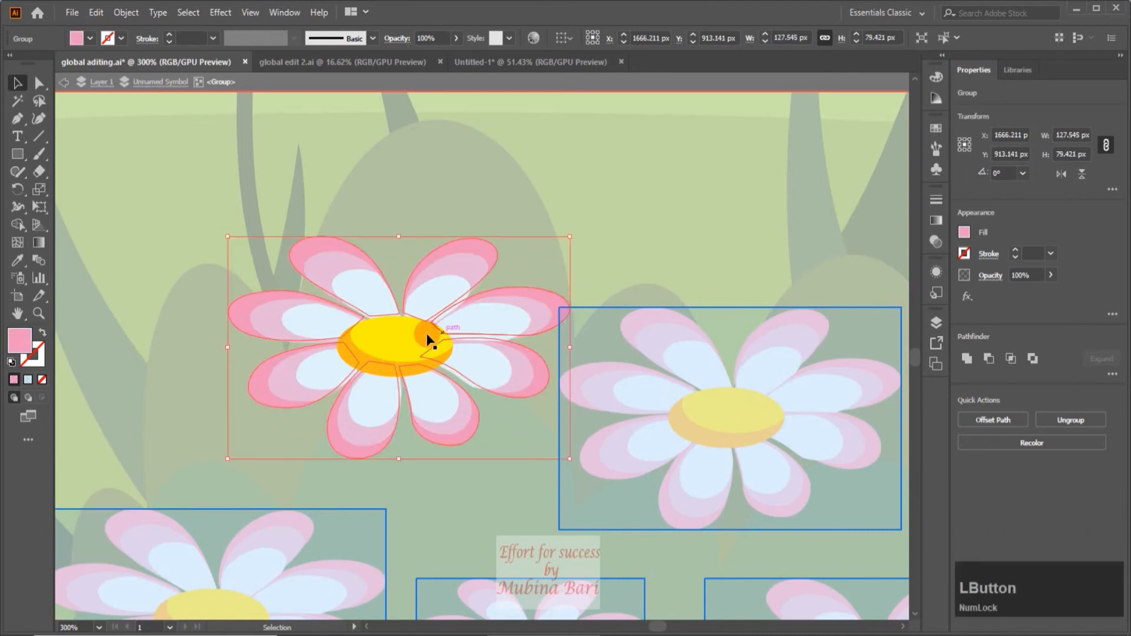
left_click(406, 344)
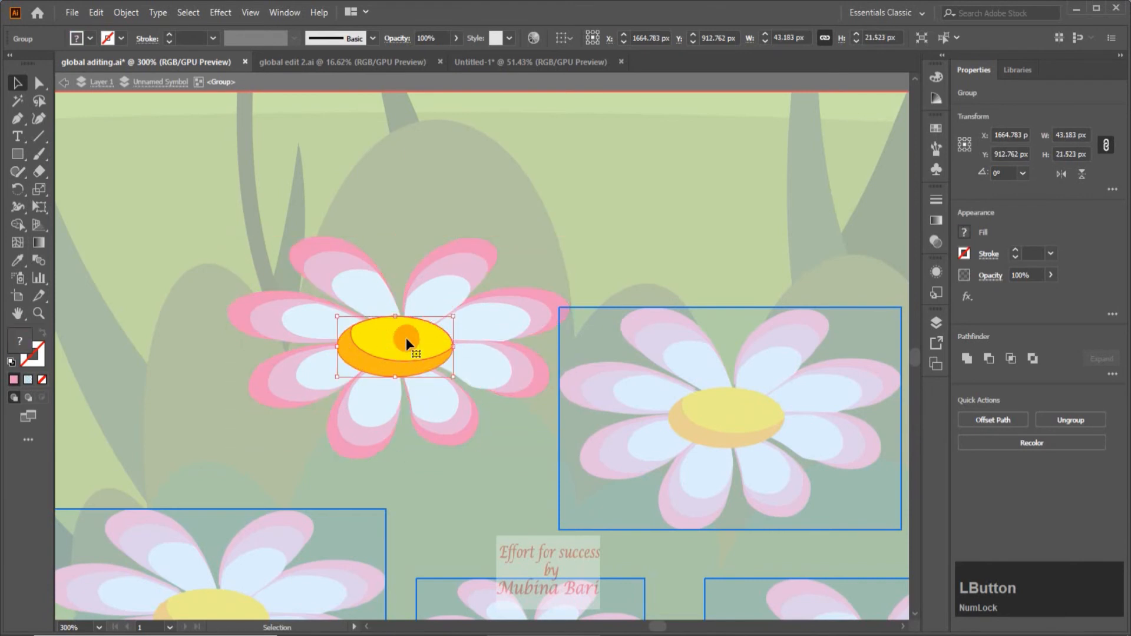
left_click(423, 340)
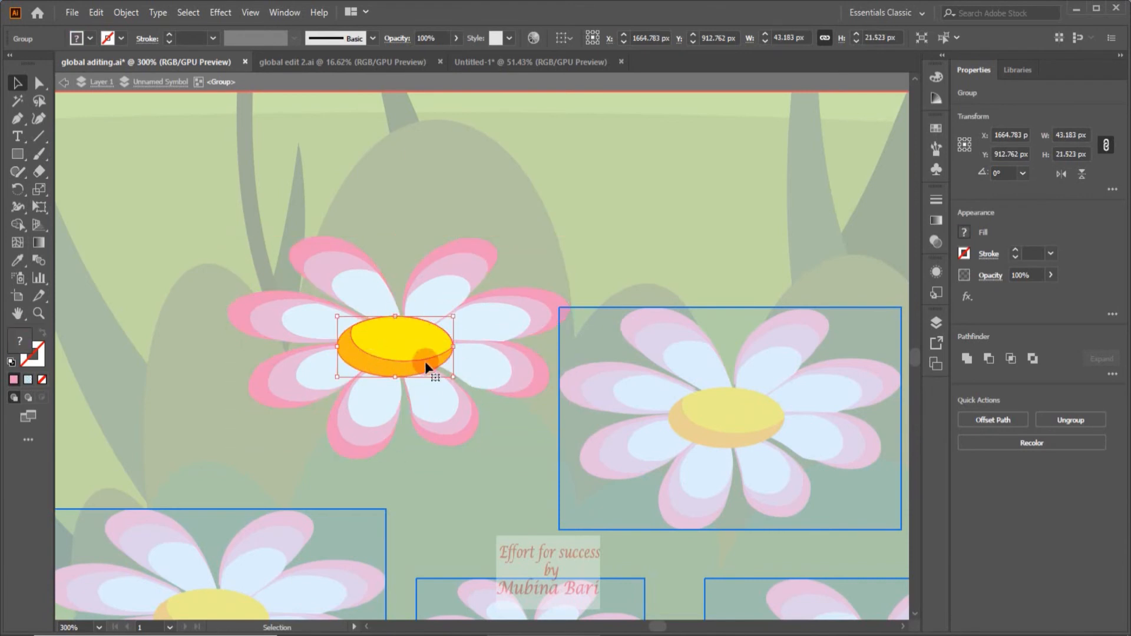
left_click(392, 333)
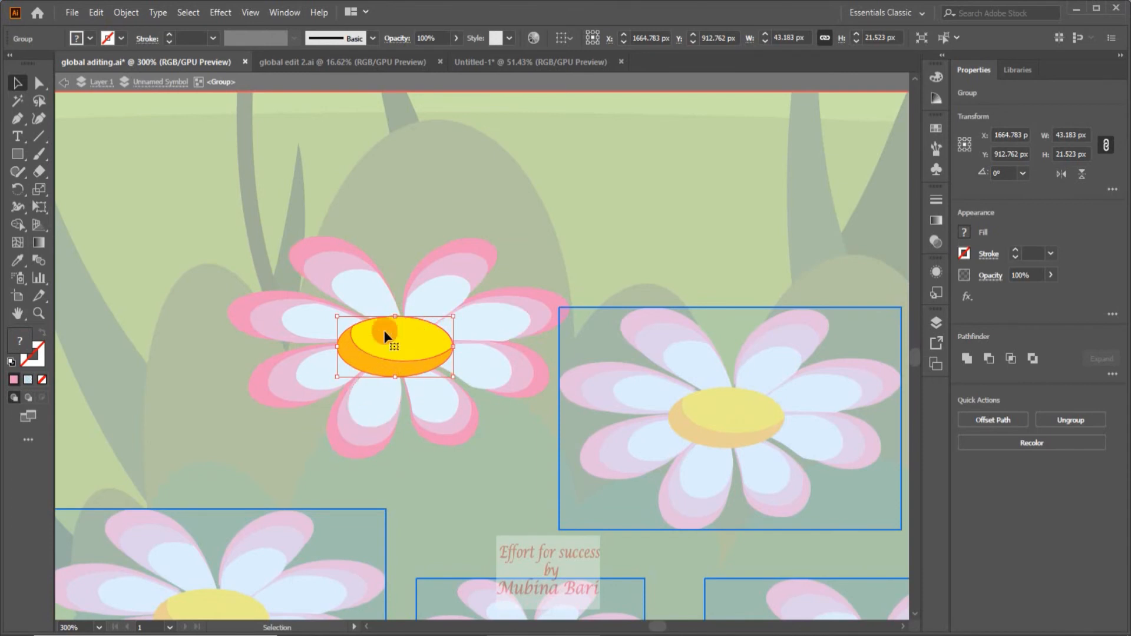
Ungroup the daisy's two-part flower center and deselect everything.
left_click(1080, 420)
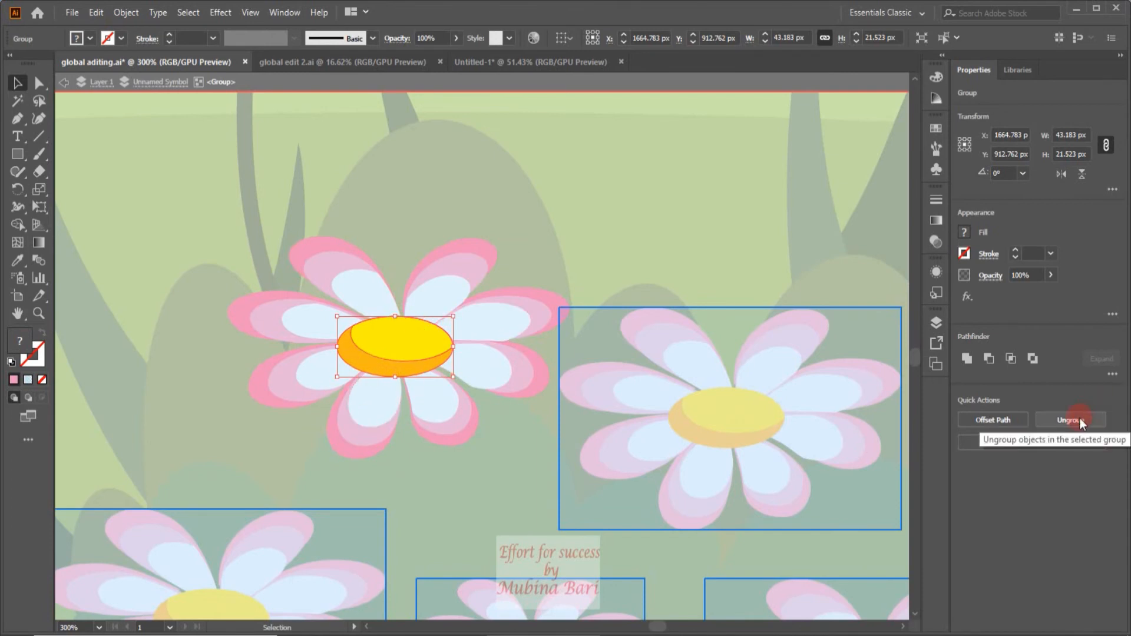
left_click(1080, 420)
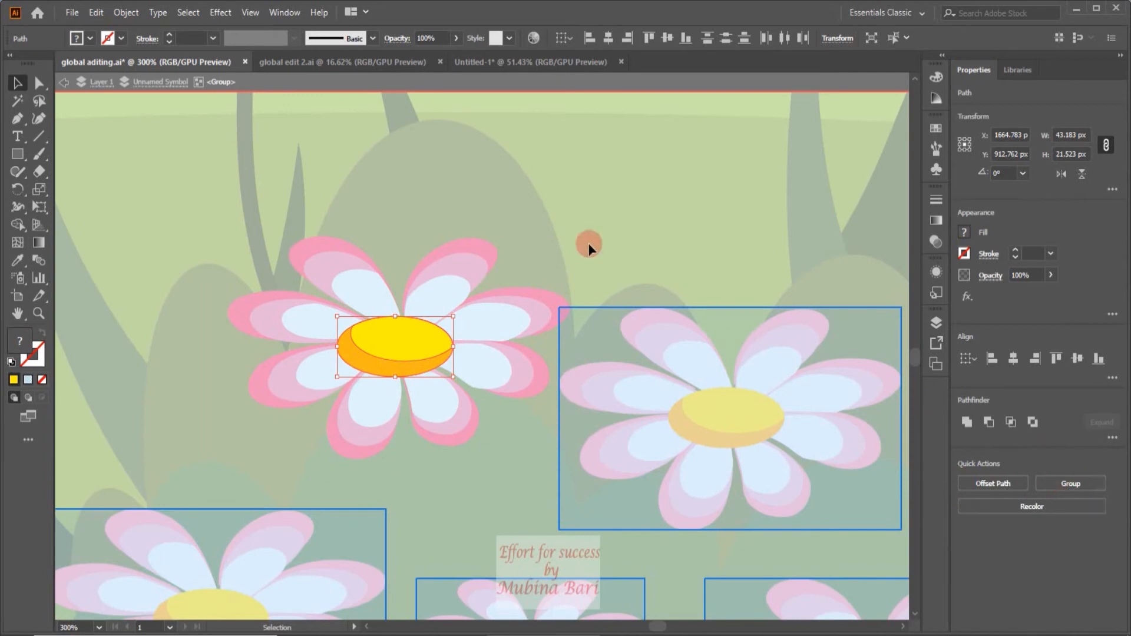
left_click(584, 198)
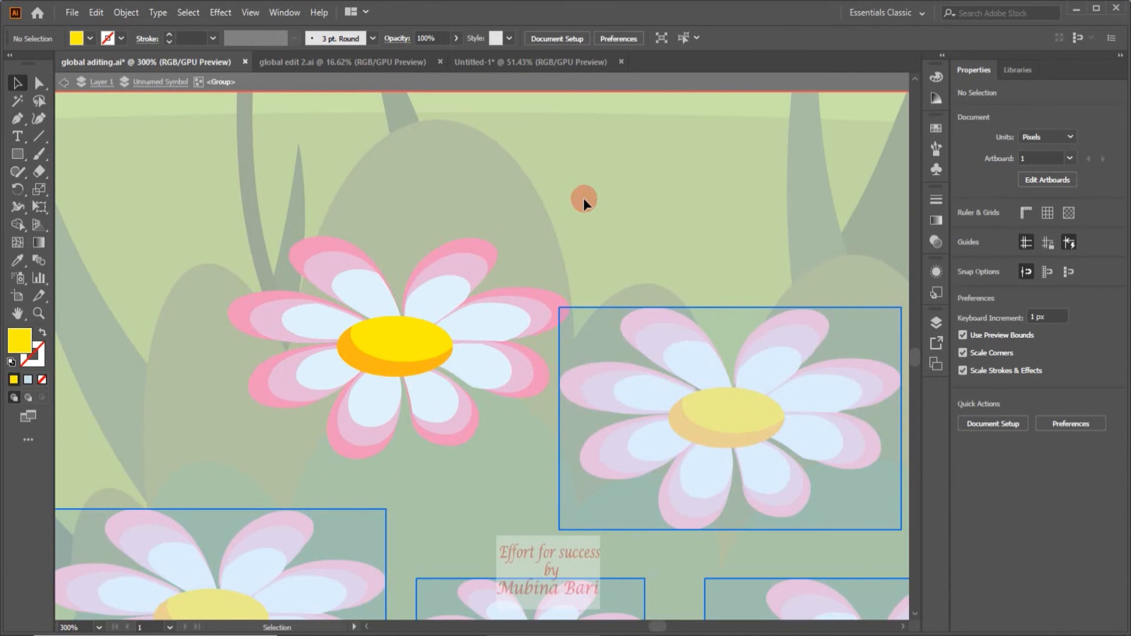
Fill the upper yellow ellipse of the daisy's center with the pure red swatch.
left_click(413, 347)
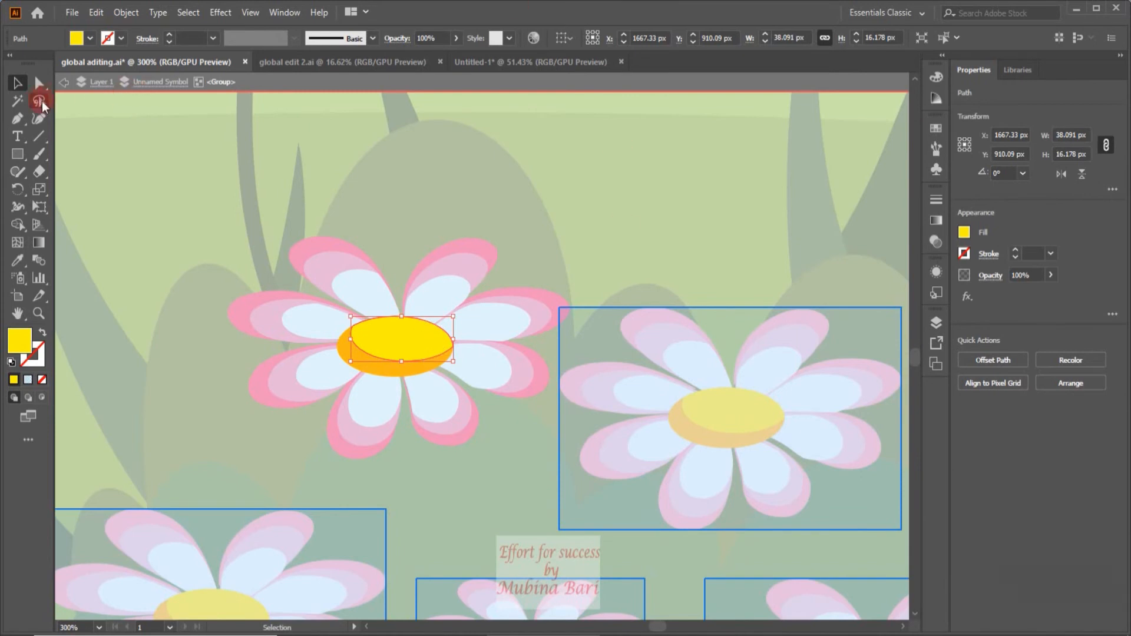
left_click(90, 39)
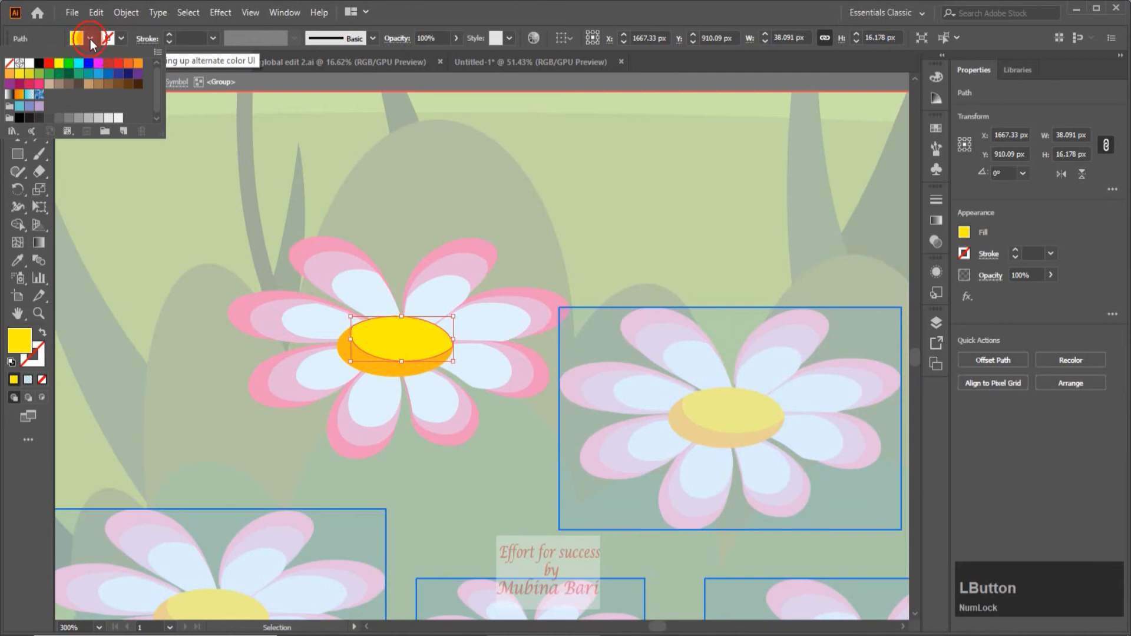
left_click(48, 64)
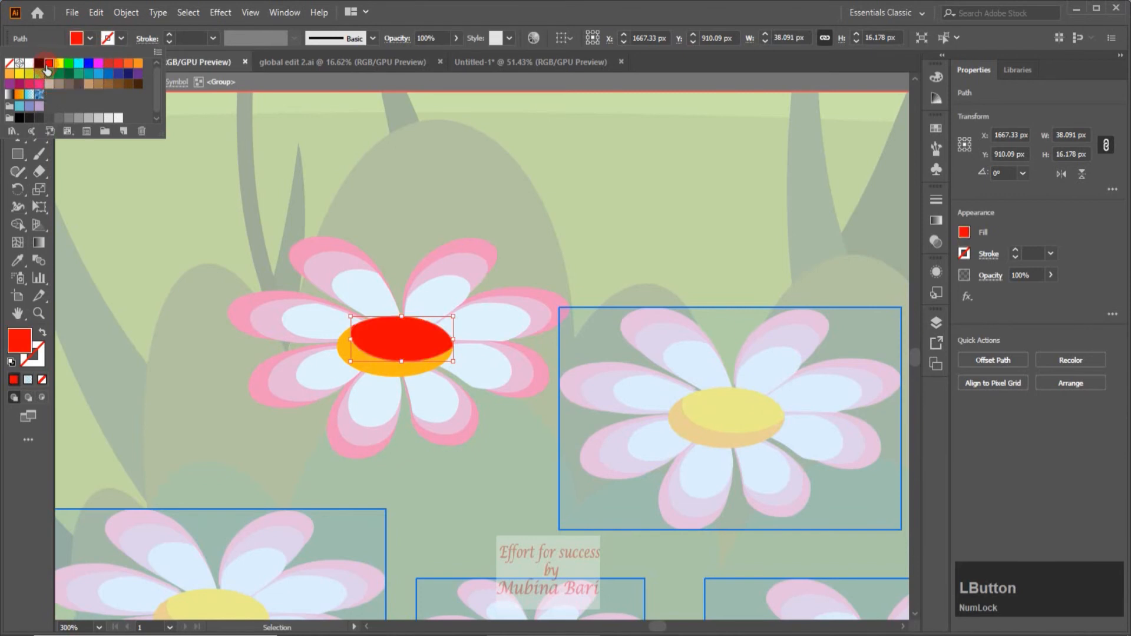
Fill the upper ellipse of the daisy's center with the dark magenta swatch after trying purple, and deselect it.
left_click(9, 84)
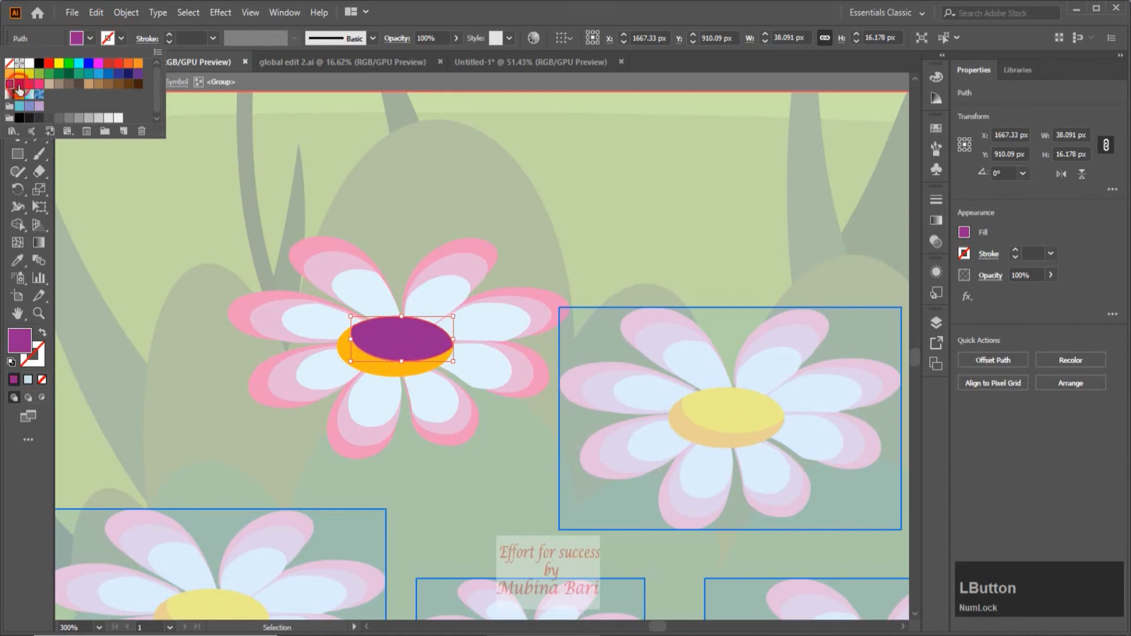
left_click(19, 84)
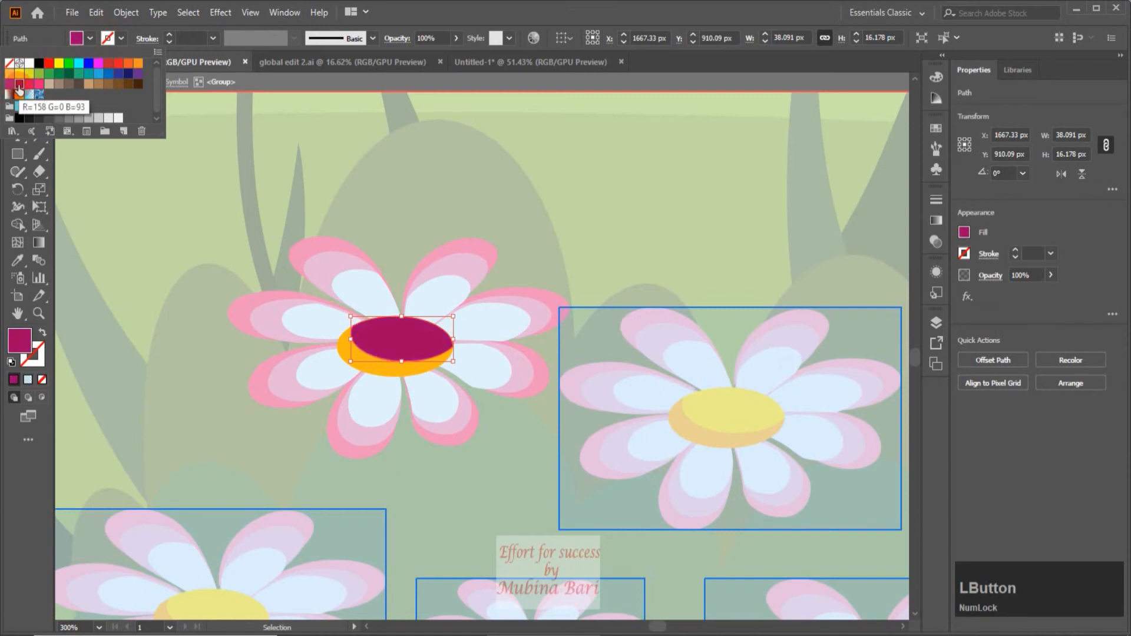
left_click(411, 330)
left_click(655, 210)
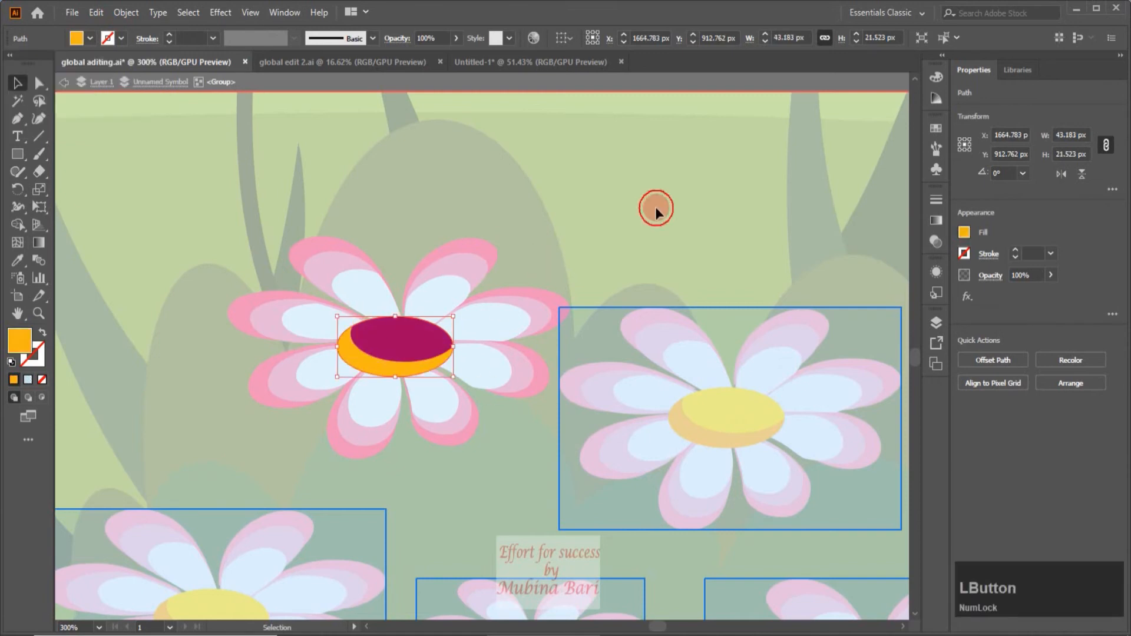
Fill the lower orange ellipse of the daisy's center with the purple swatch and exit the isolated global edit.
left_click(381, 367)
left_click(90, 39)
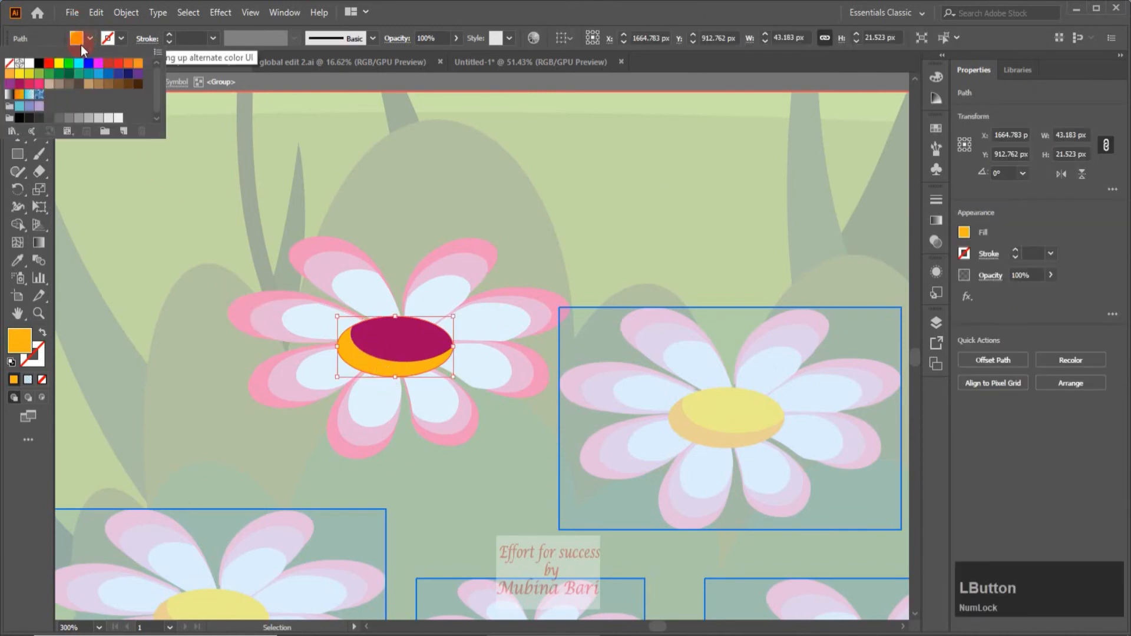
left_click(9, 86)
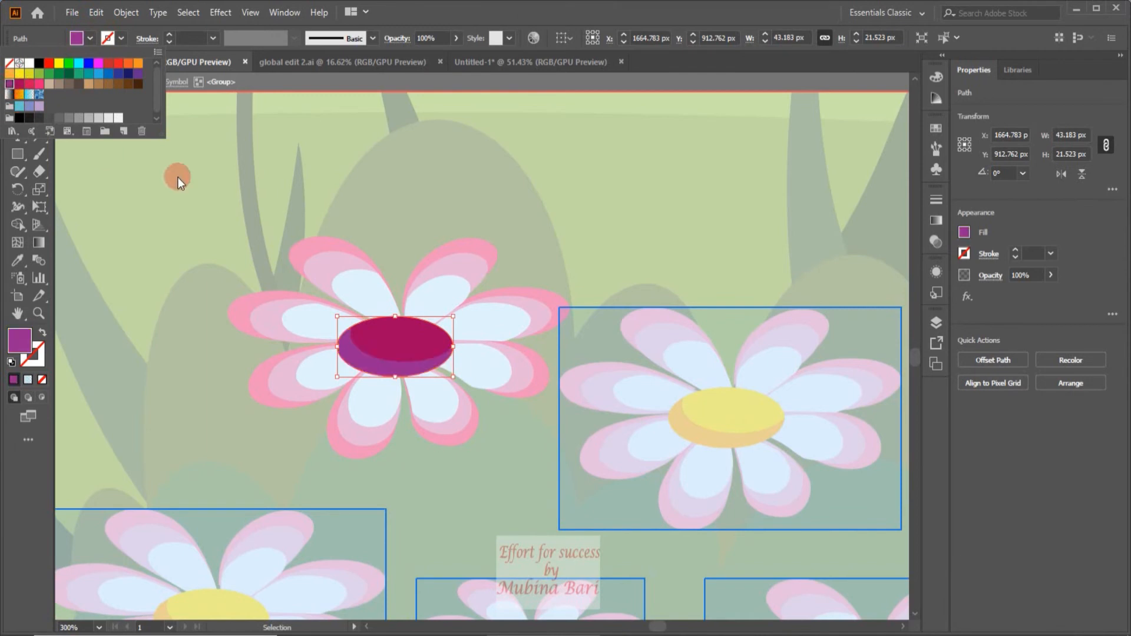
left_click(651, 156)
left_click(651, 156)
double_click(650, 157)
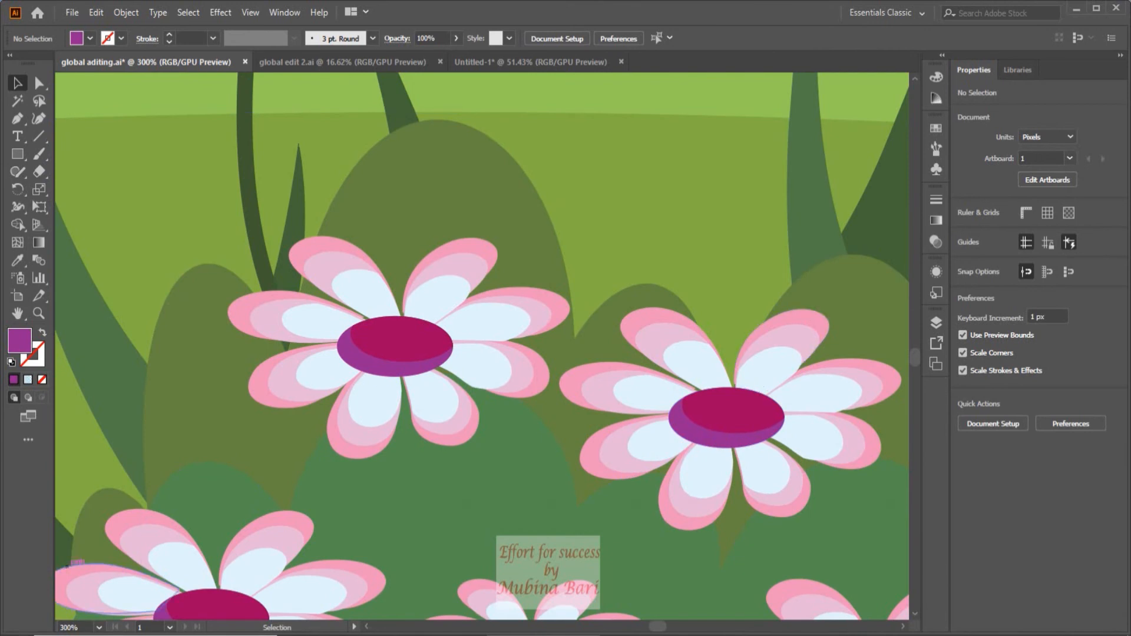
Select the small cloud beside the large rightmost cloud and review its Global Edit options for matching, artboard type and canvas objects.
left_click(99, 628)
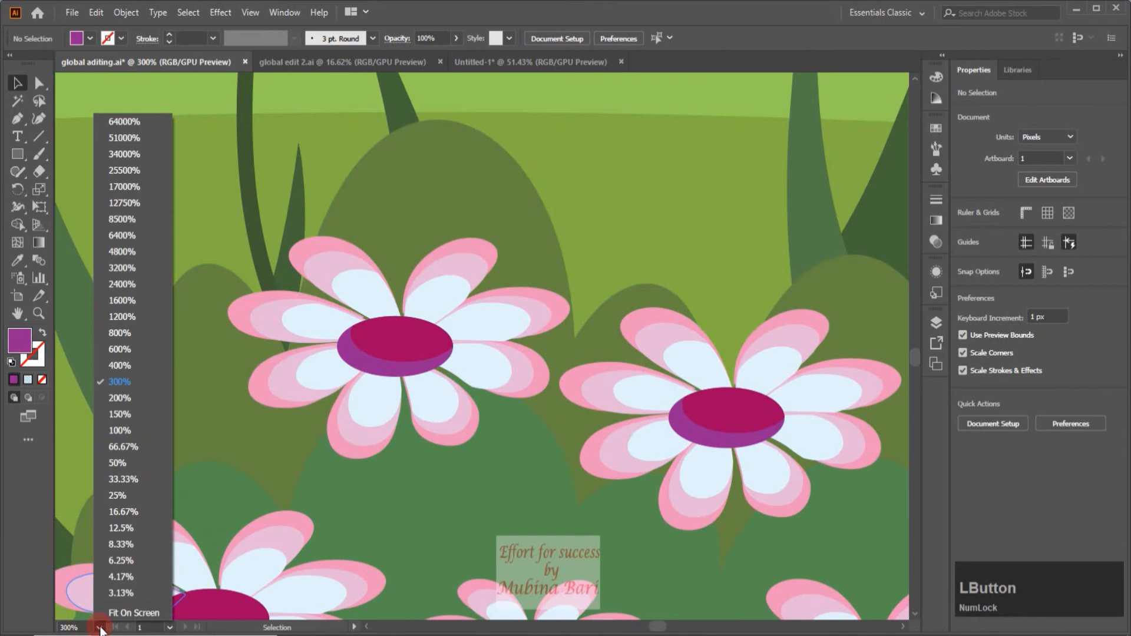
left_click(94, 365)
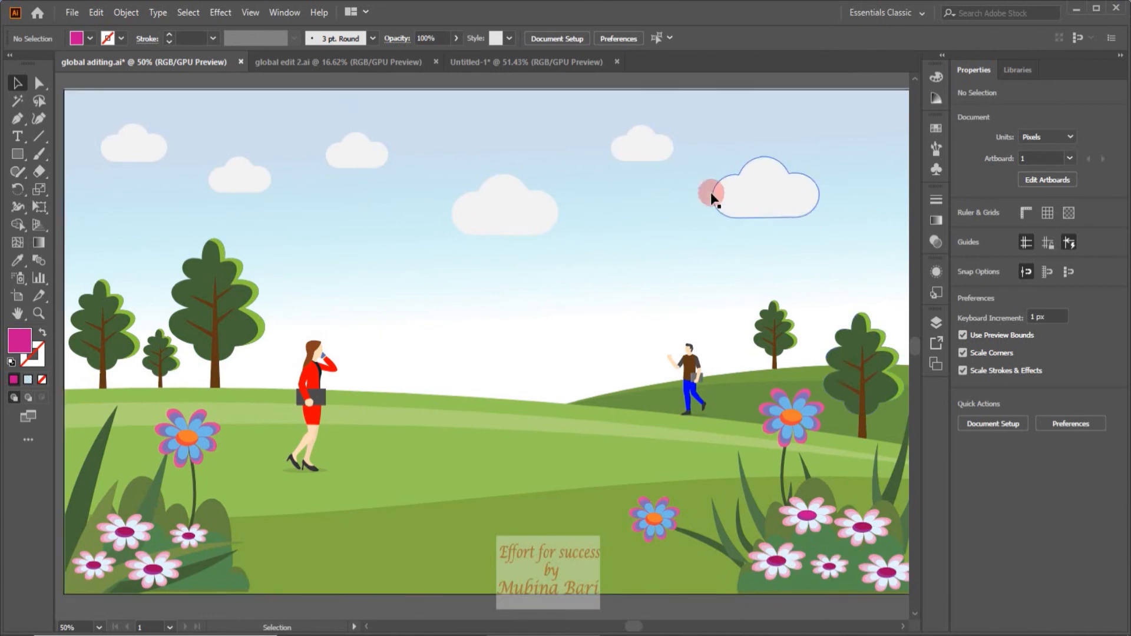
left_click(655, 161)
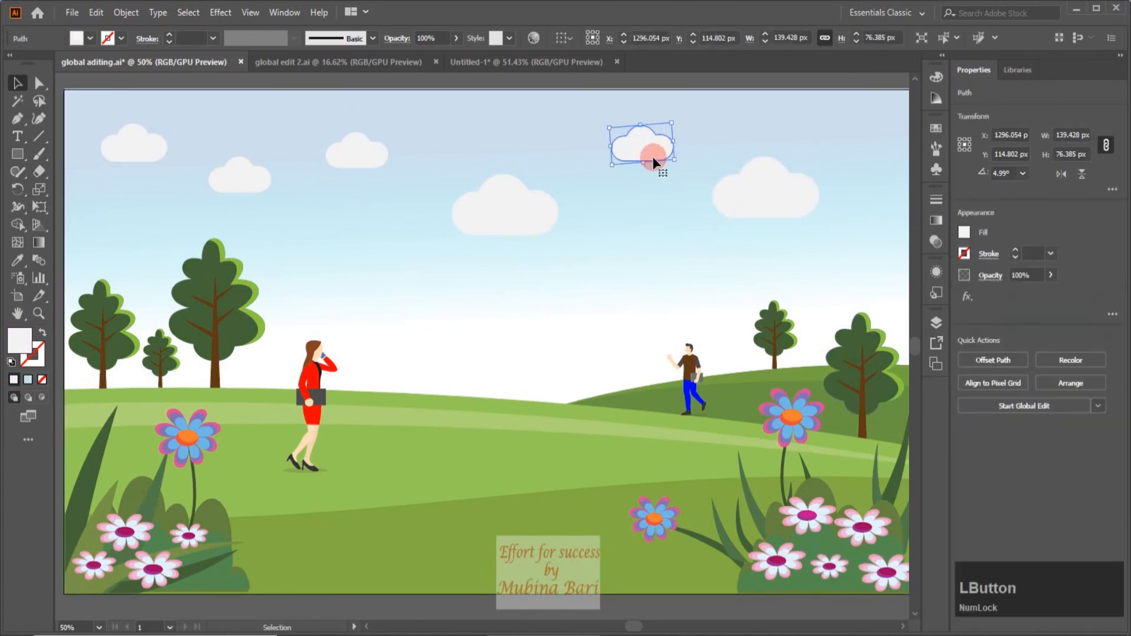
left_click(959, 34)
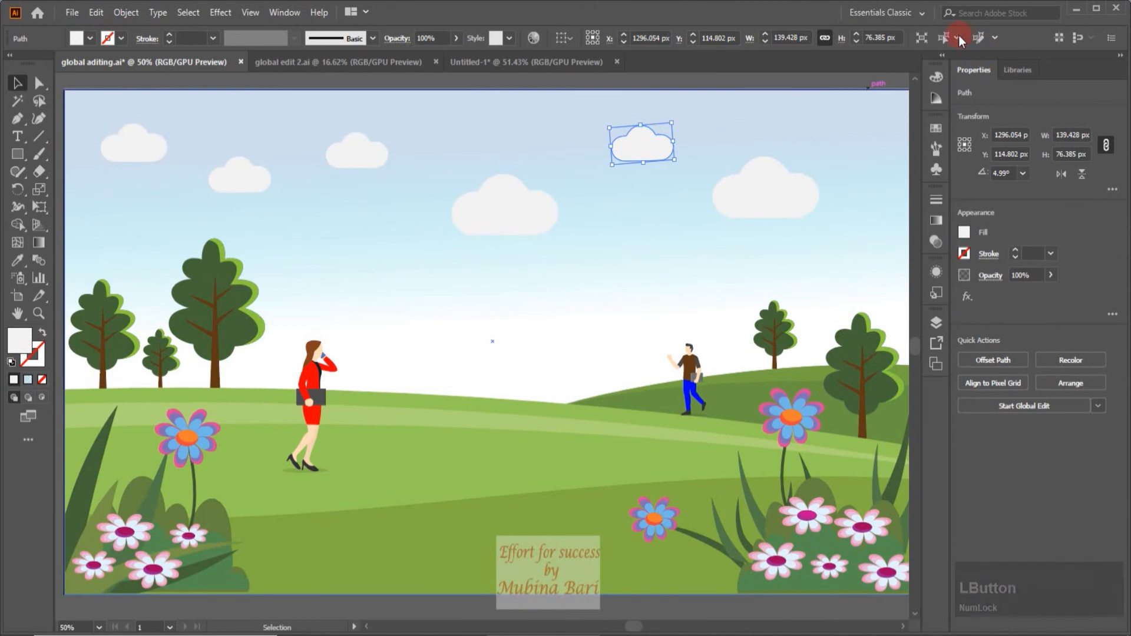
left_click(996, 38)
left_click(853, 169)
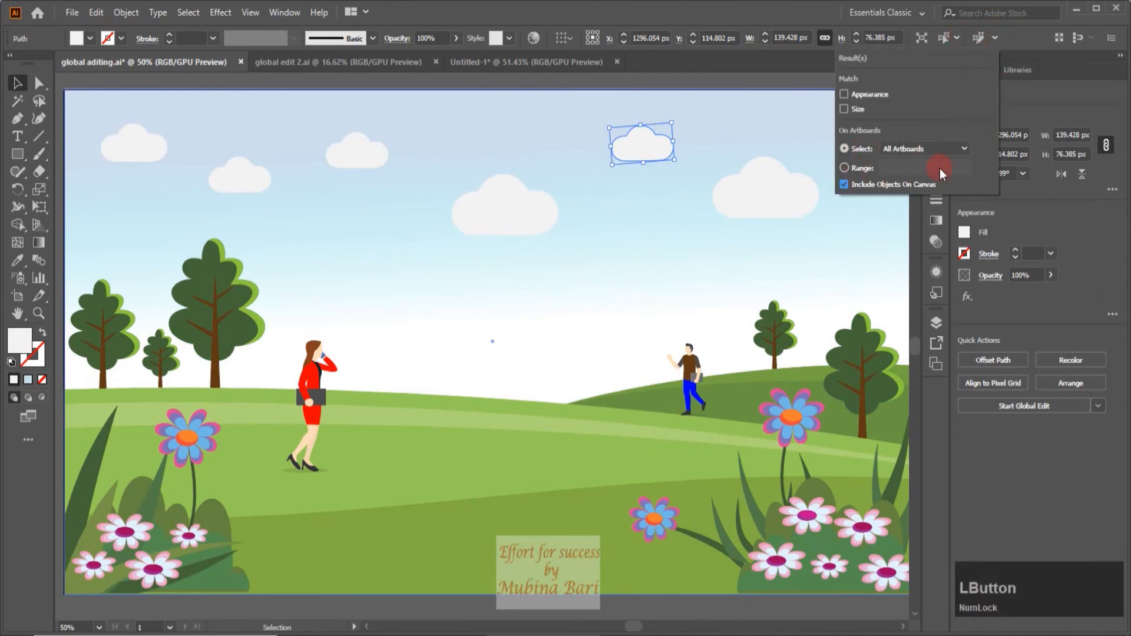
left_click(953, 151)
left_click(965, 150)
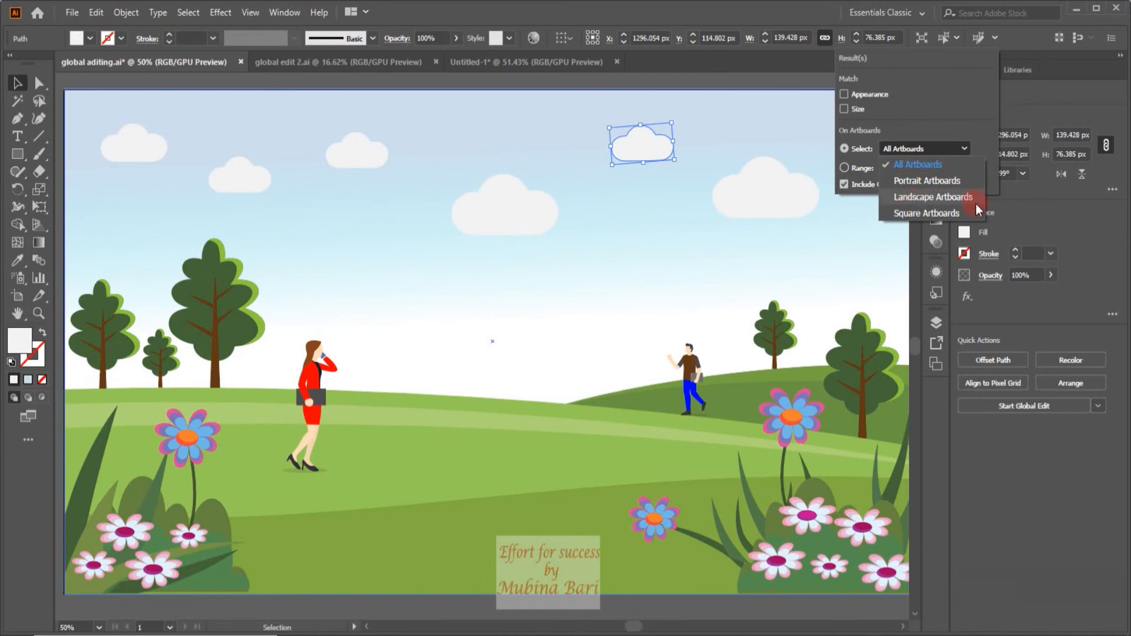
left_click(967, 150)
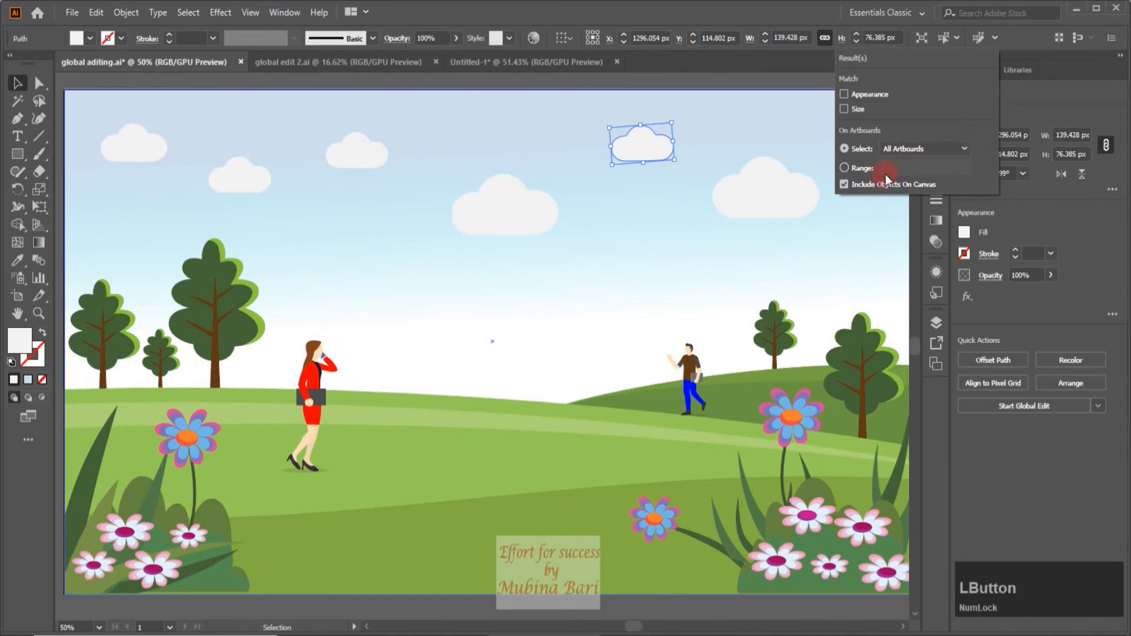
left_click(844, 184)
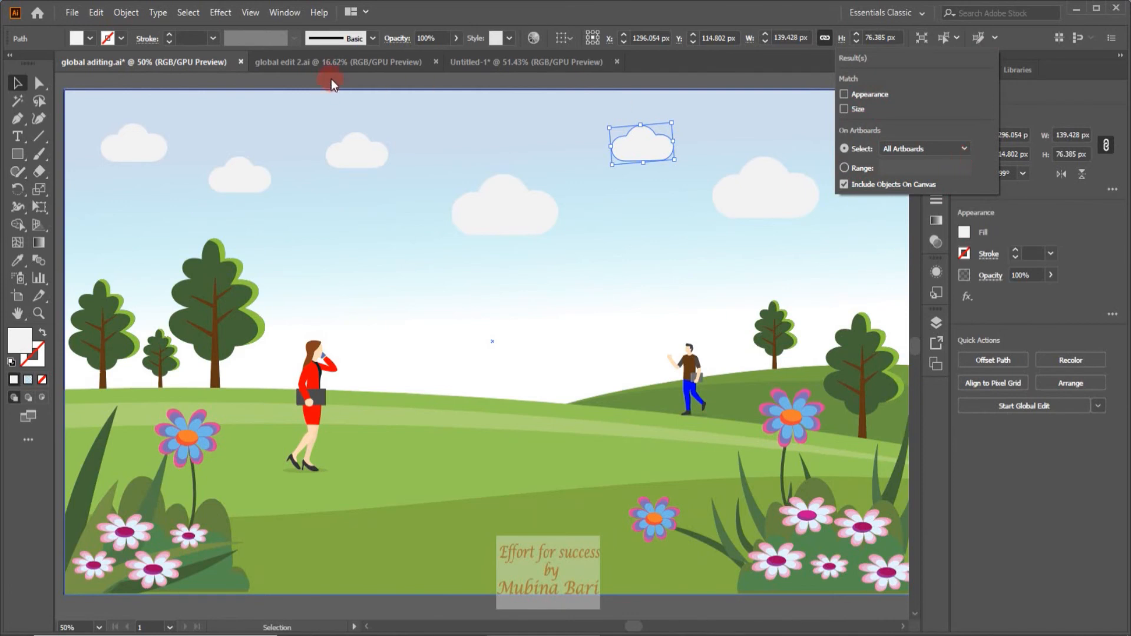
Switch to the document global edit 2.ai, select the star on the first artboard, and start a global edit for it.
left_click(338, 65)
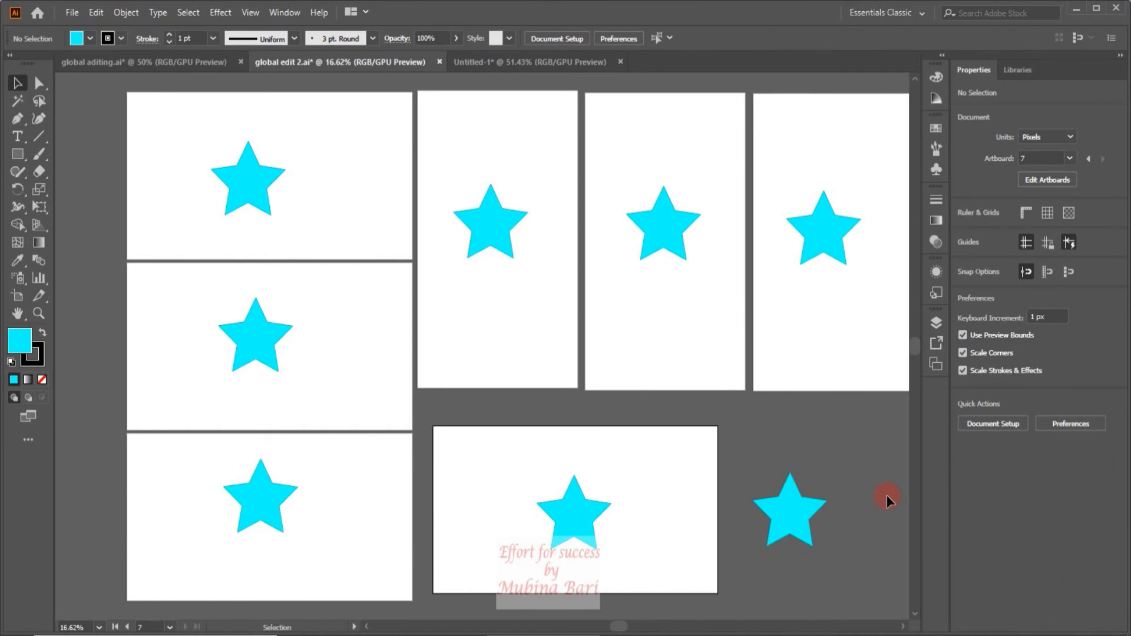
left_click(254, 195)
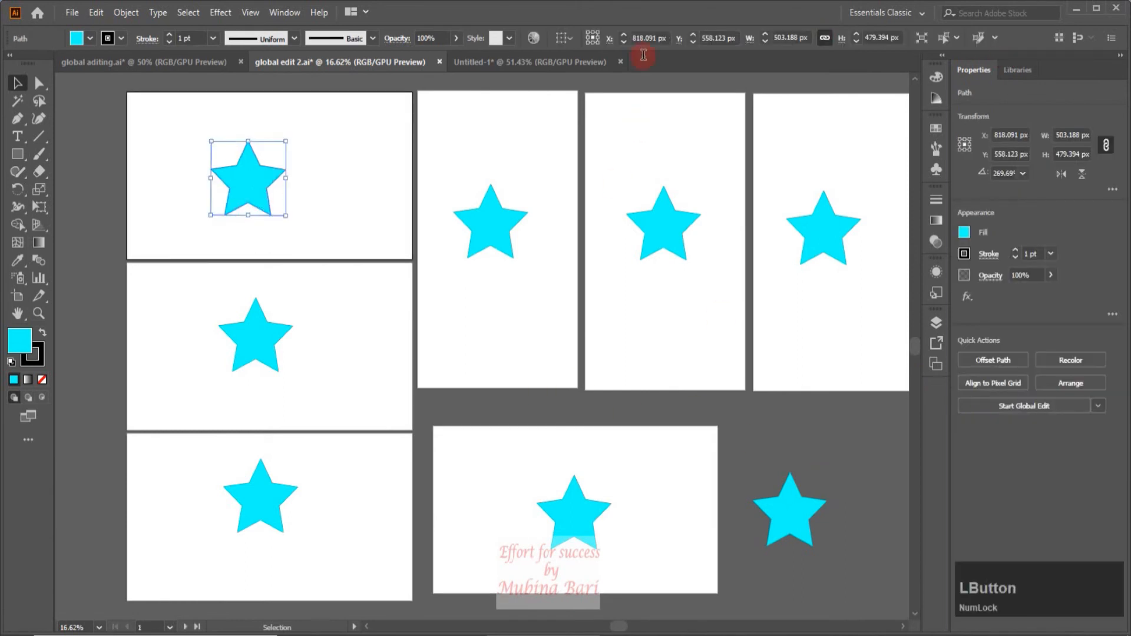
left_click(995, 38)
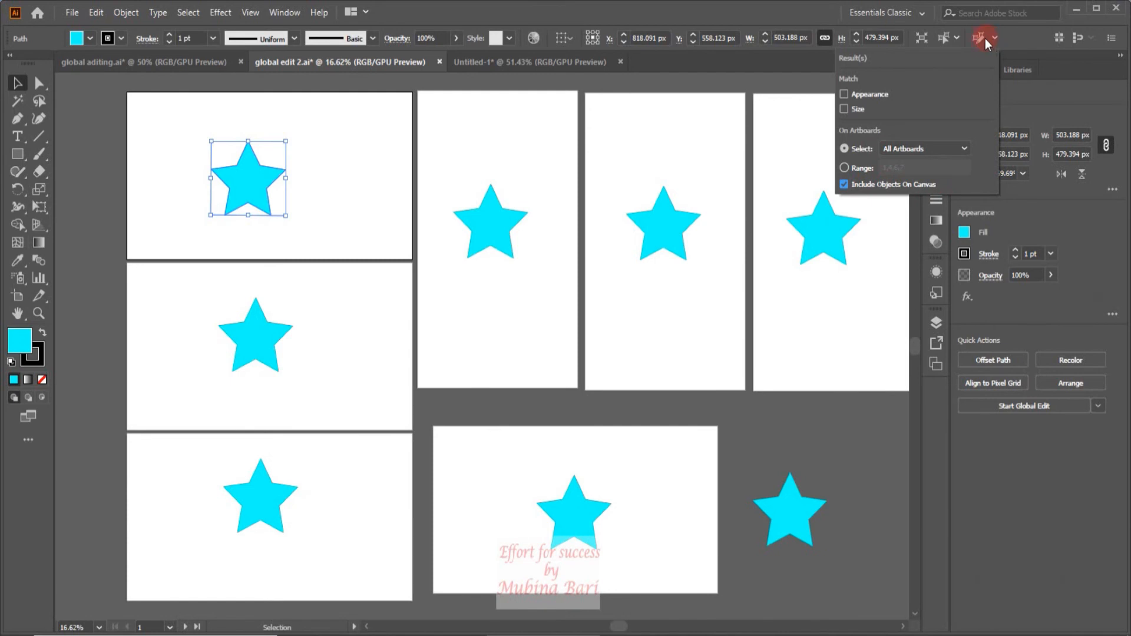
left_click(1043, 407)
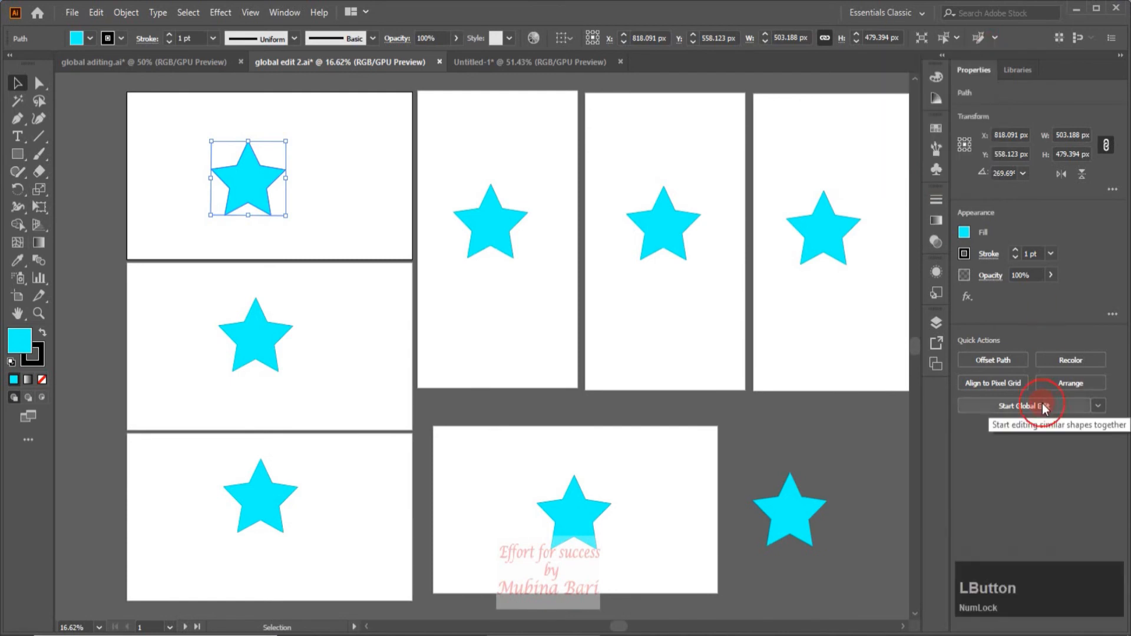
left_click(1043, 407)
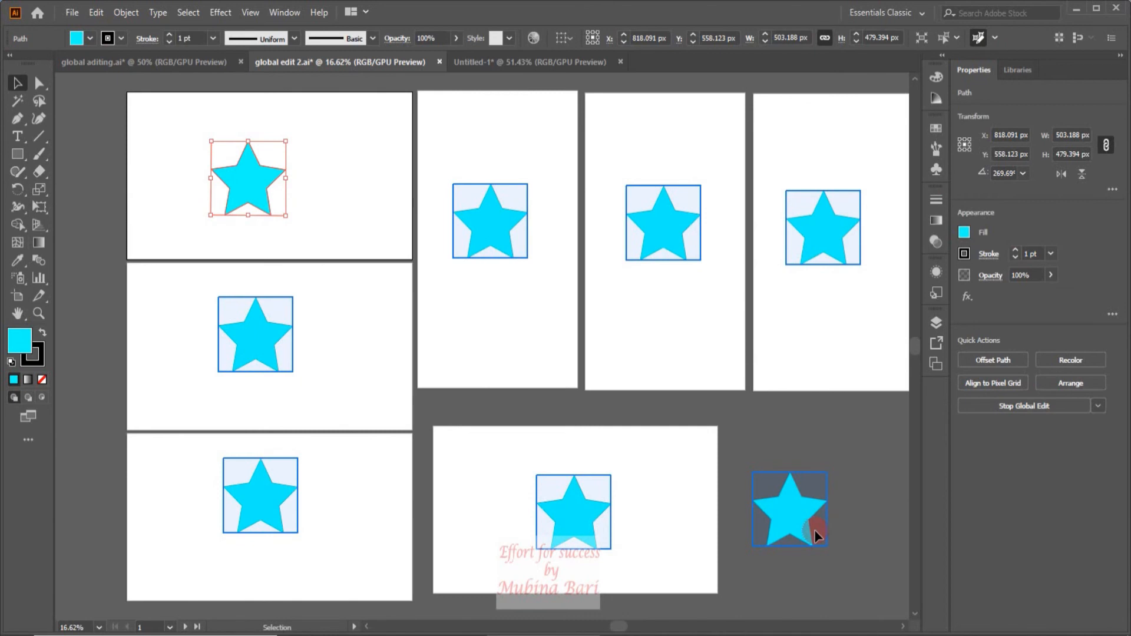
Exclude objects on the canvas from the star global edit and limit it to Portrait Artboards.
left_click(996, 39)
left_click(845, 184)
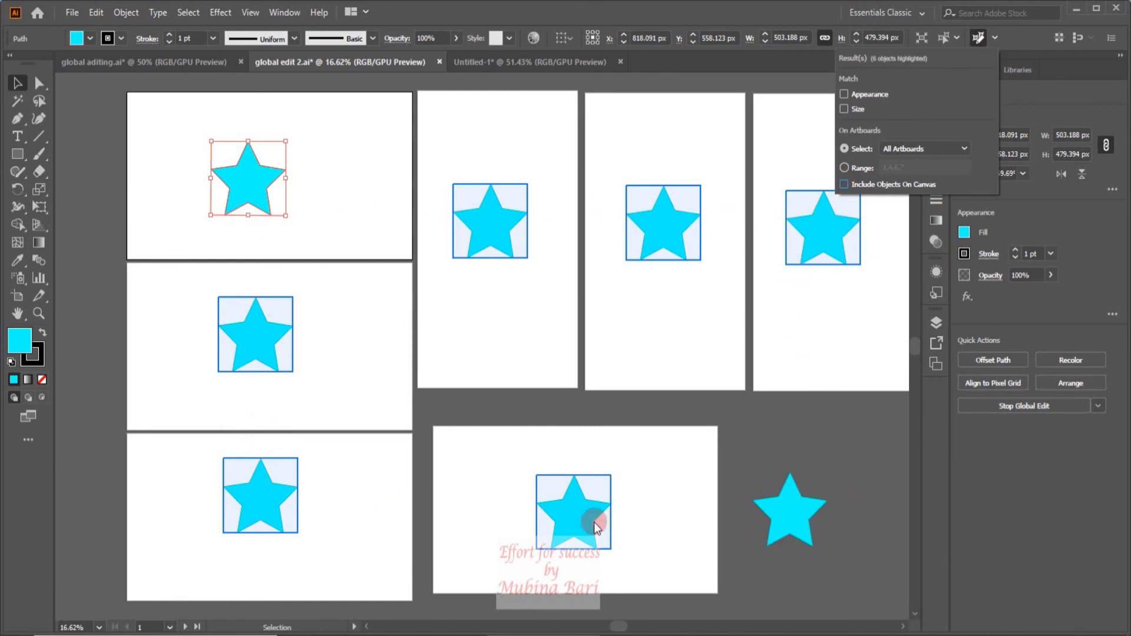
left_click(963, 148)
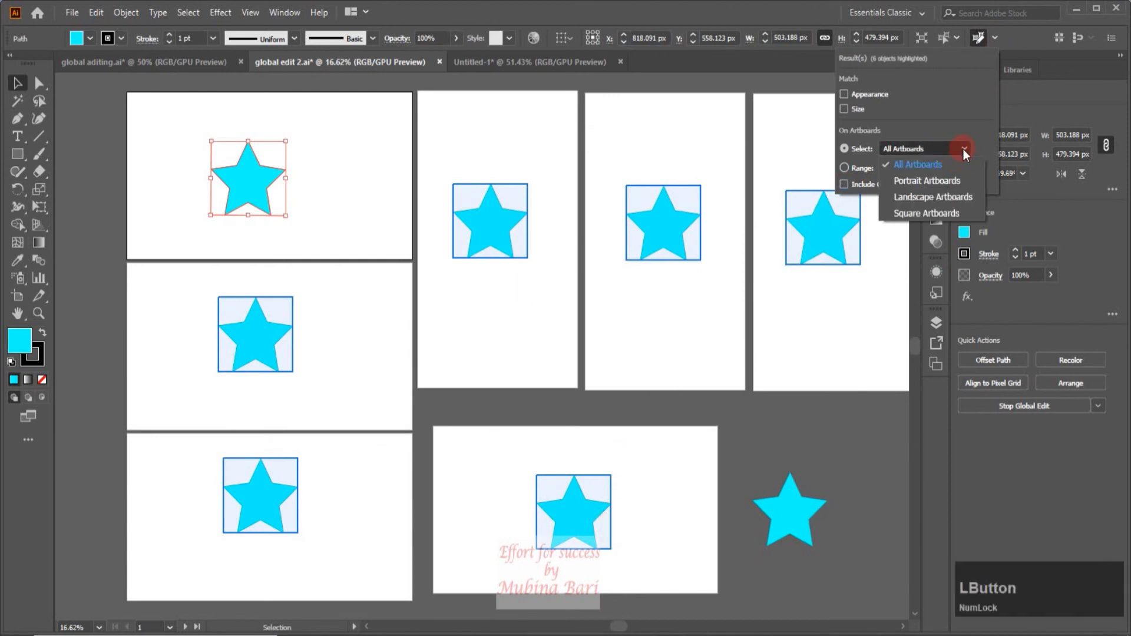
left_click(943, 181)
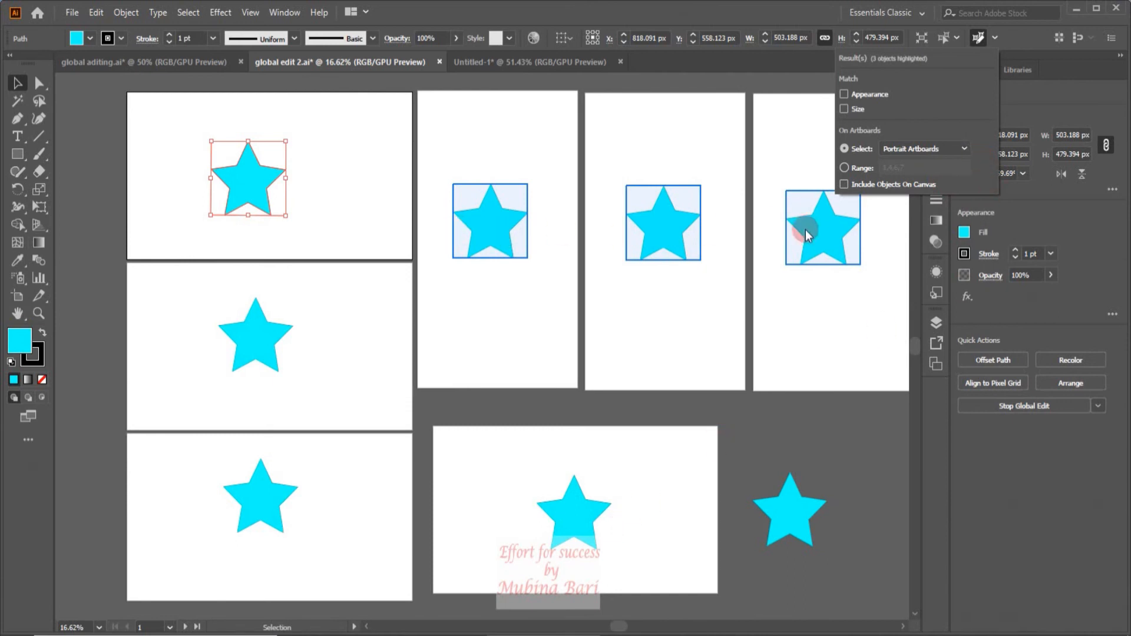
Limit the star global edit to Landscape Artboards, followed by Square Artboards.
left_click(967, 148)
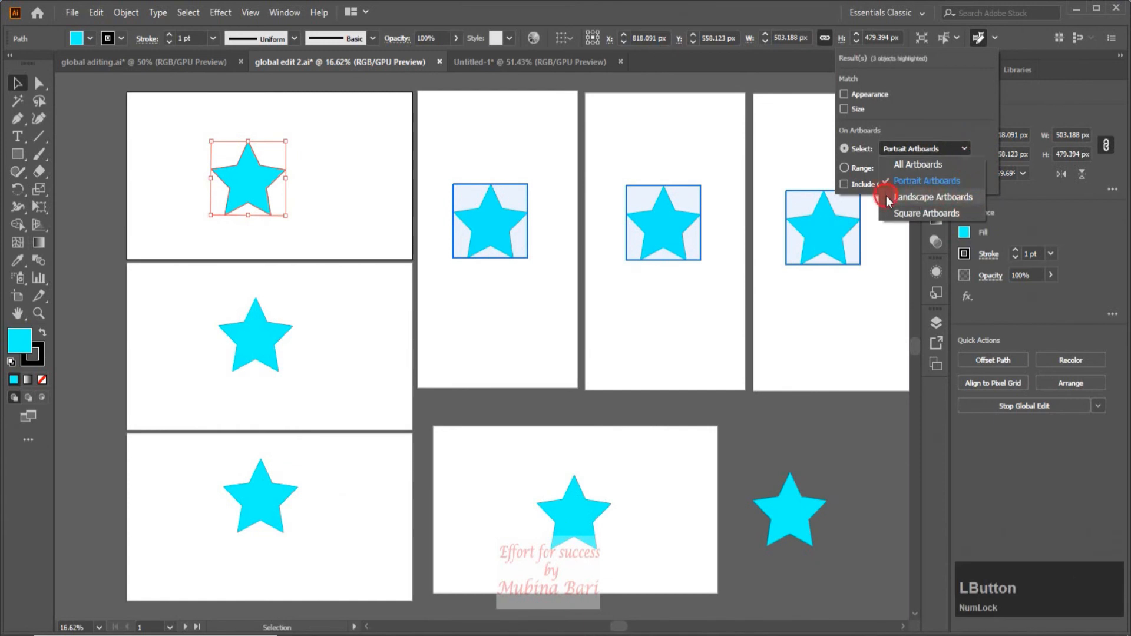
left_click(920, 197)
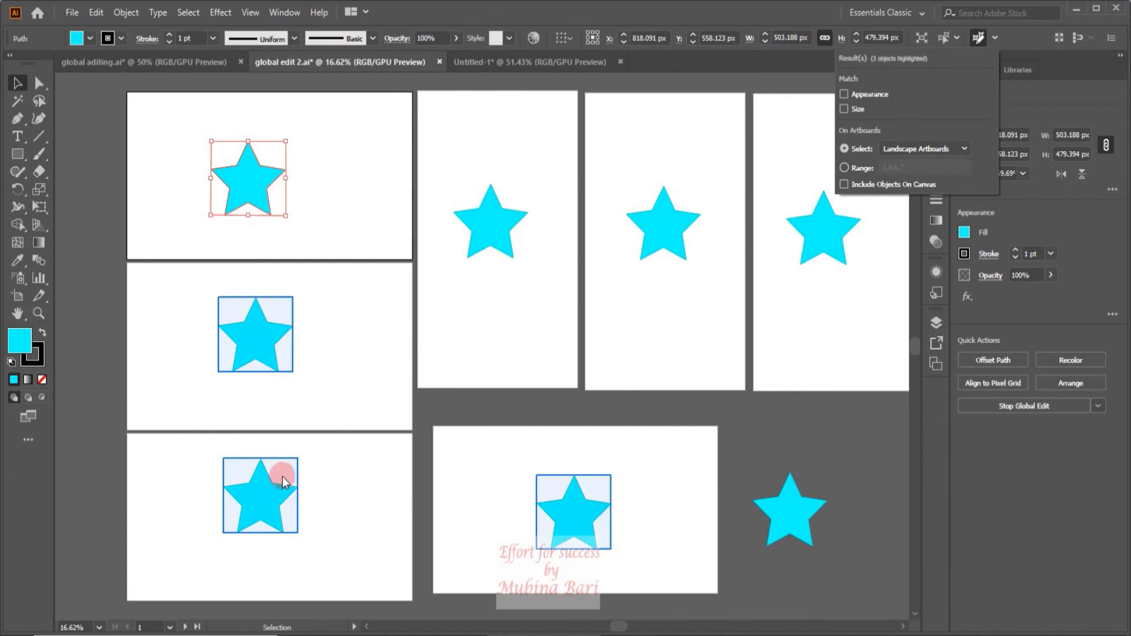
left_click(966, 149)
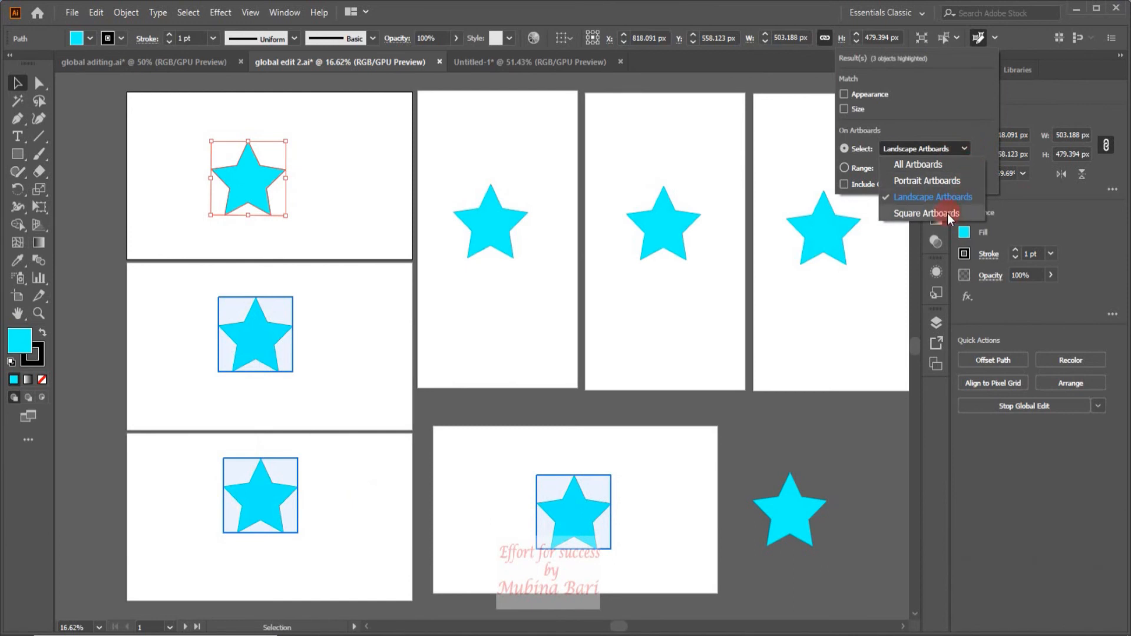
left_click(888, 214)
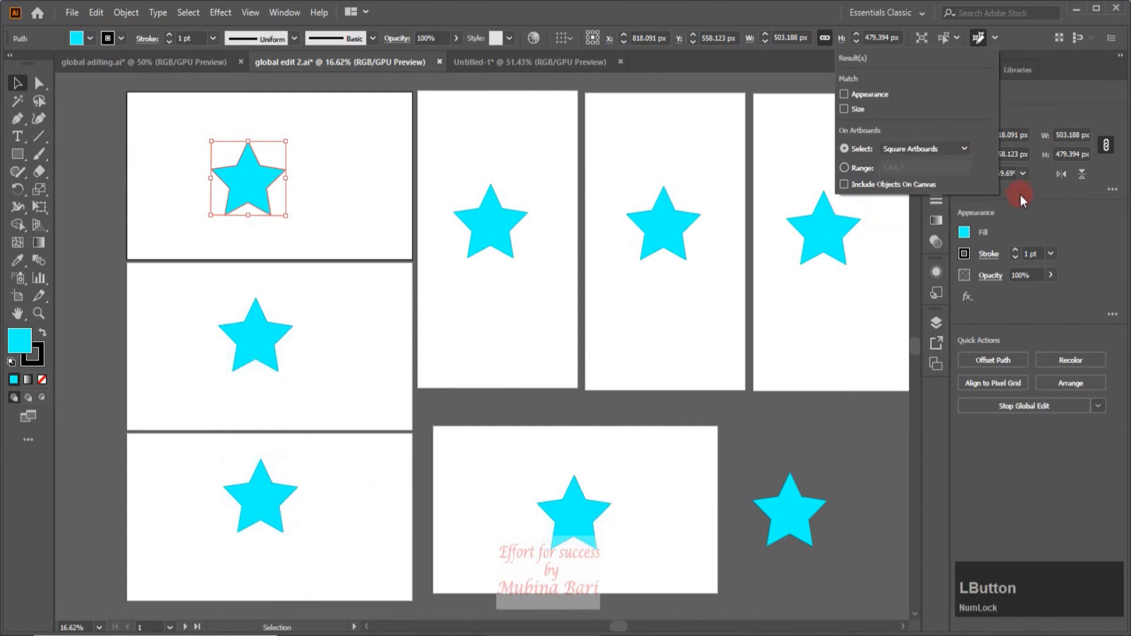
Set the star global edit back to All Artboards and include objects on the canvas again.
left_click(961, 150)
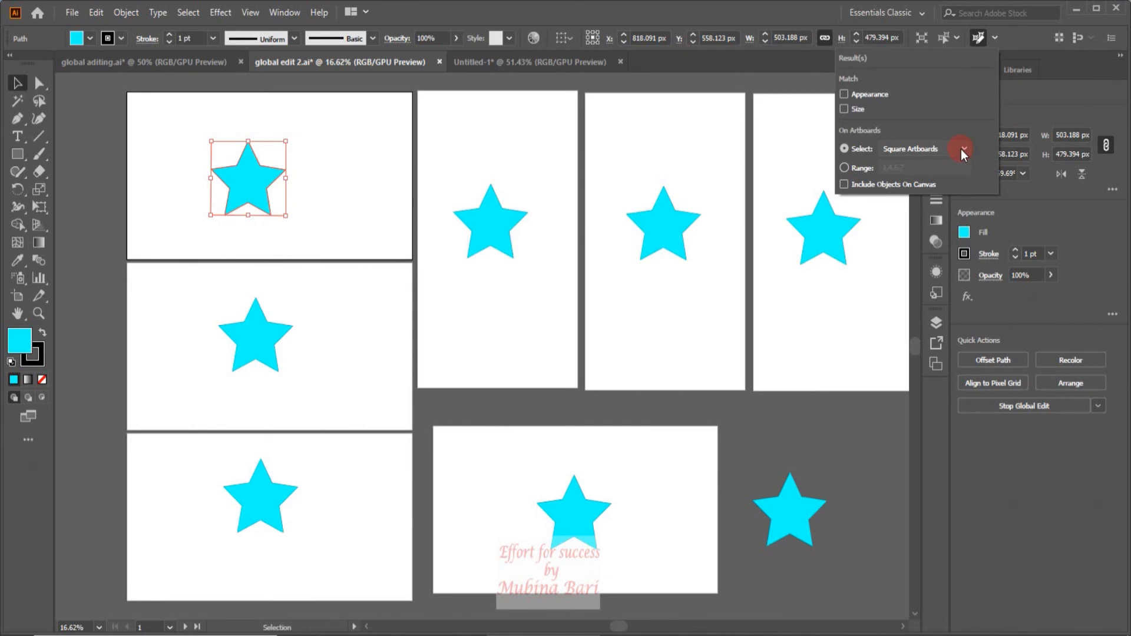
left_click(960, 150)
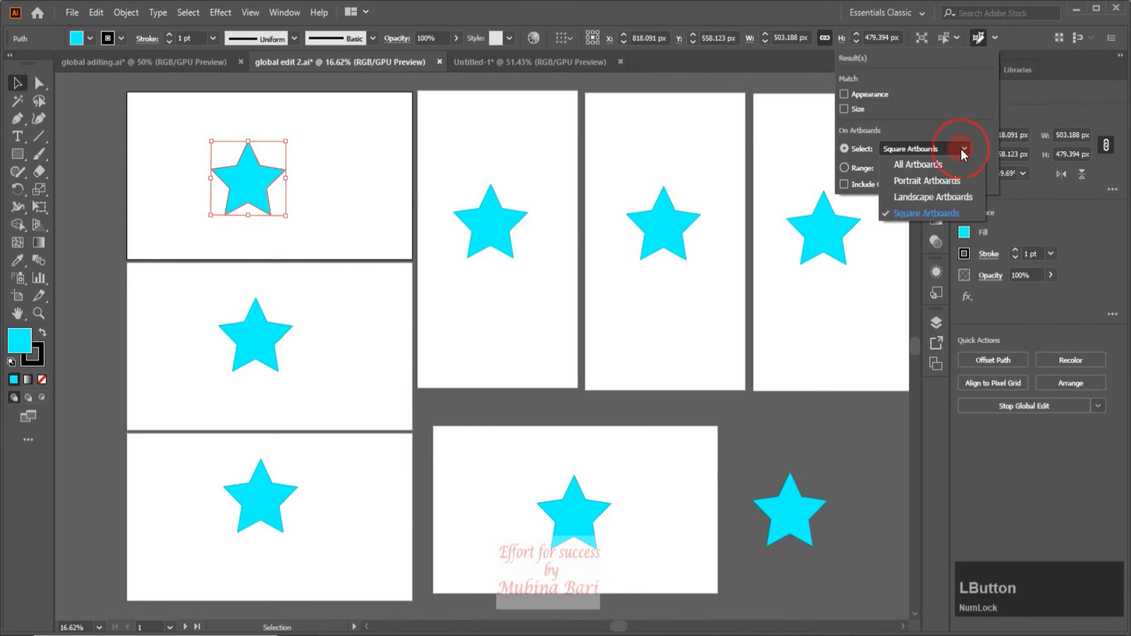
left_click(891, 165)
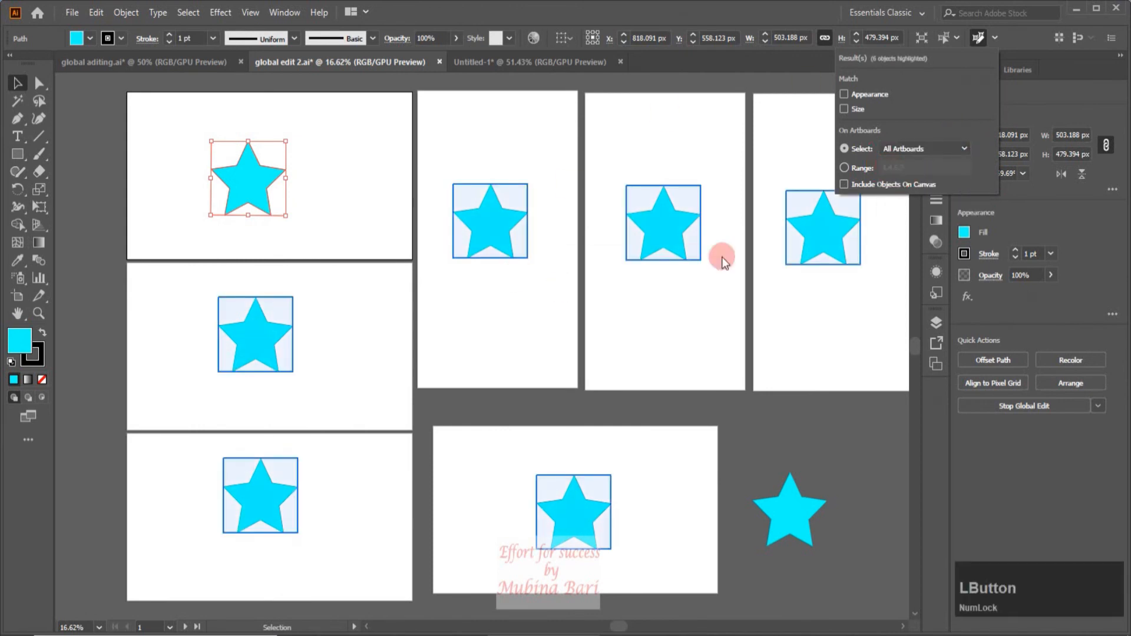
left_click(844, 184)
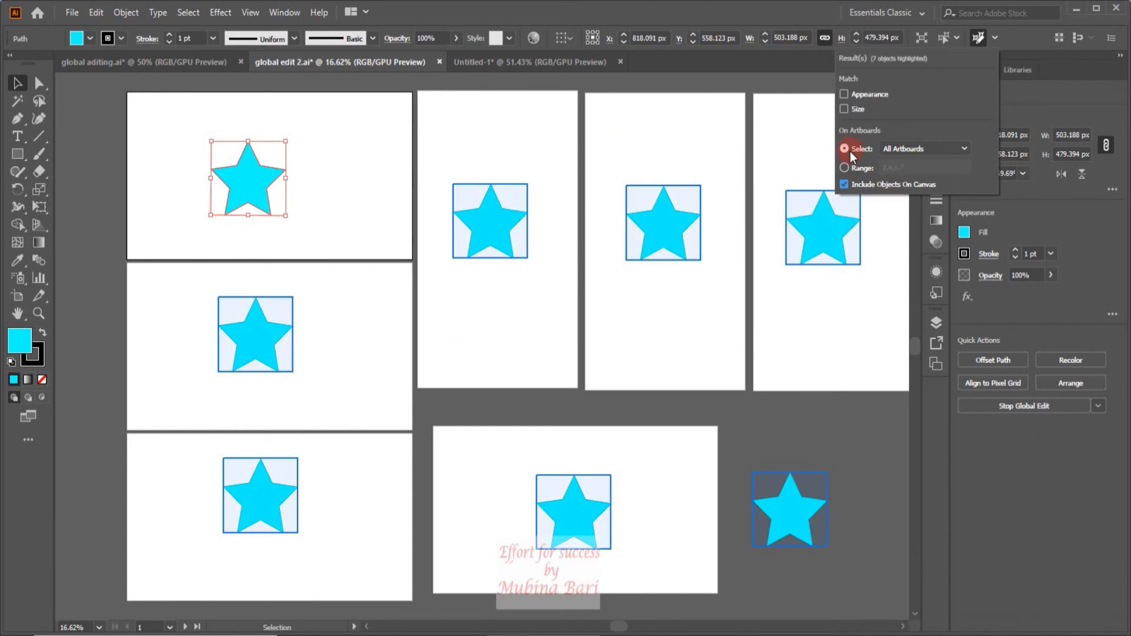
left_click(967, 148)
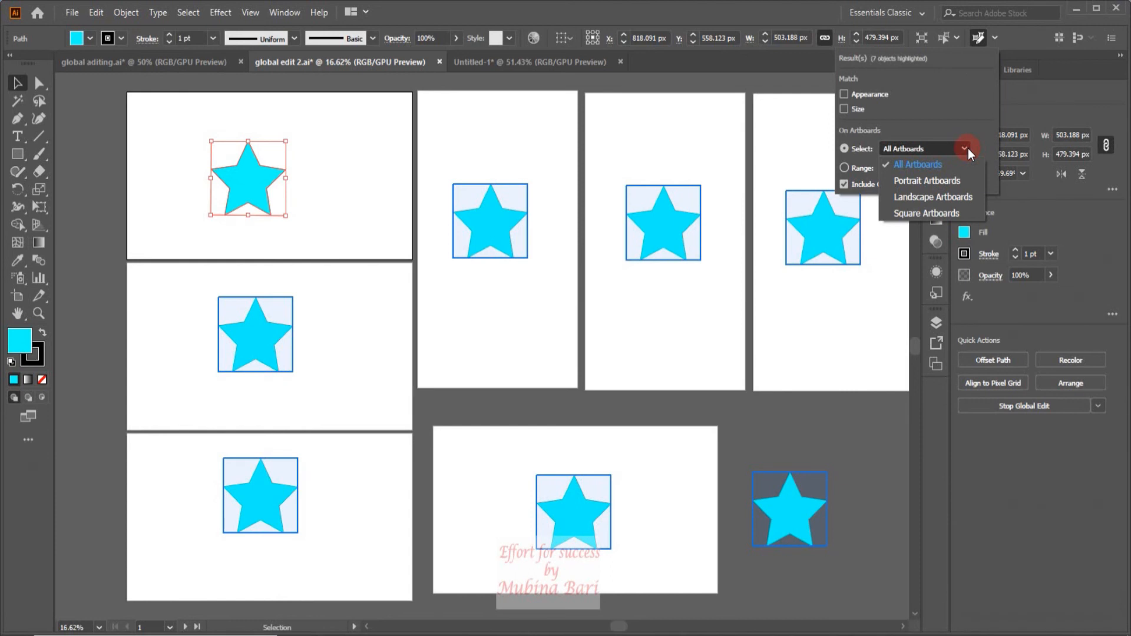
left_click(968, 149)
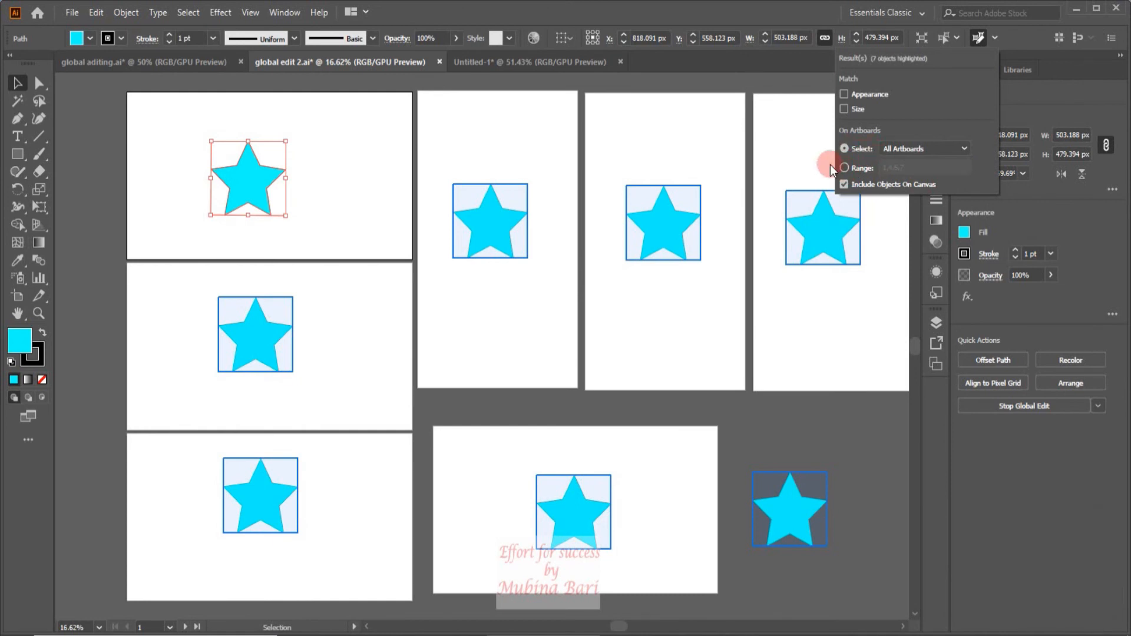
Limit the star global edit to the artboard range 1,4,6 and start the global edit.
left_click(845, 170)
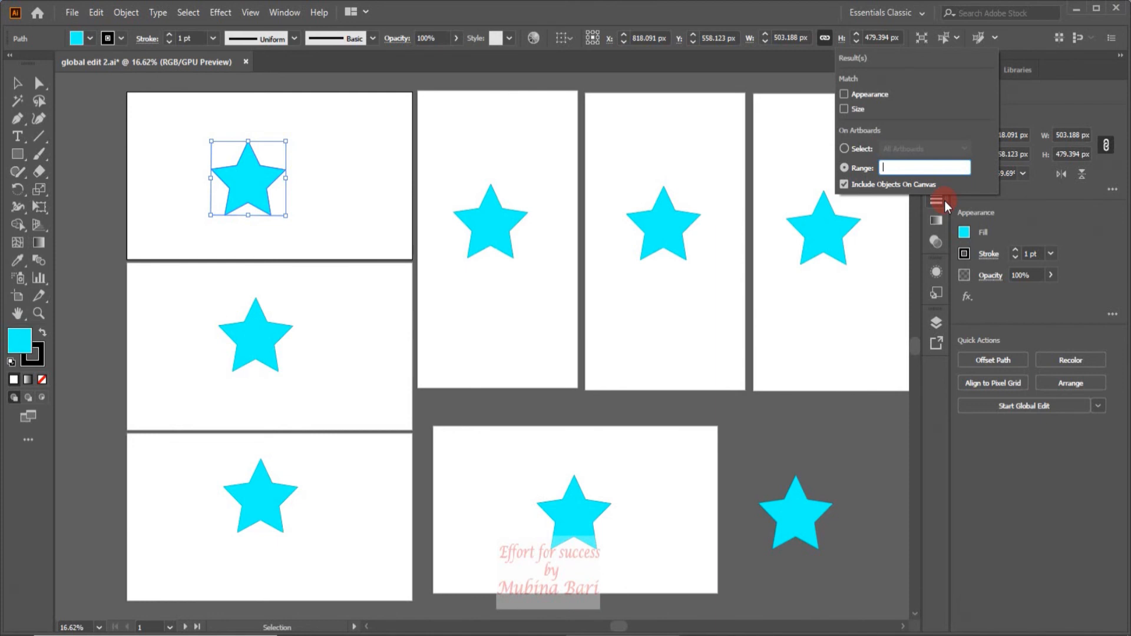
type("1")
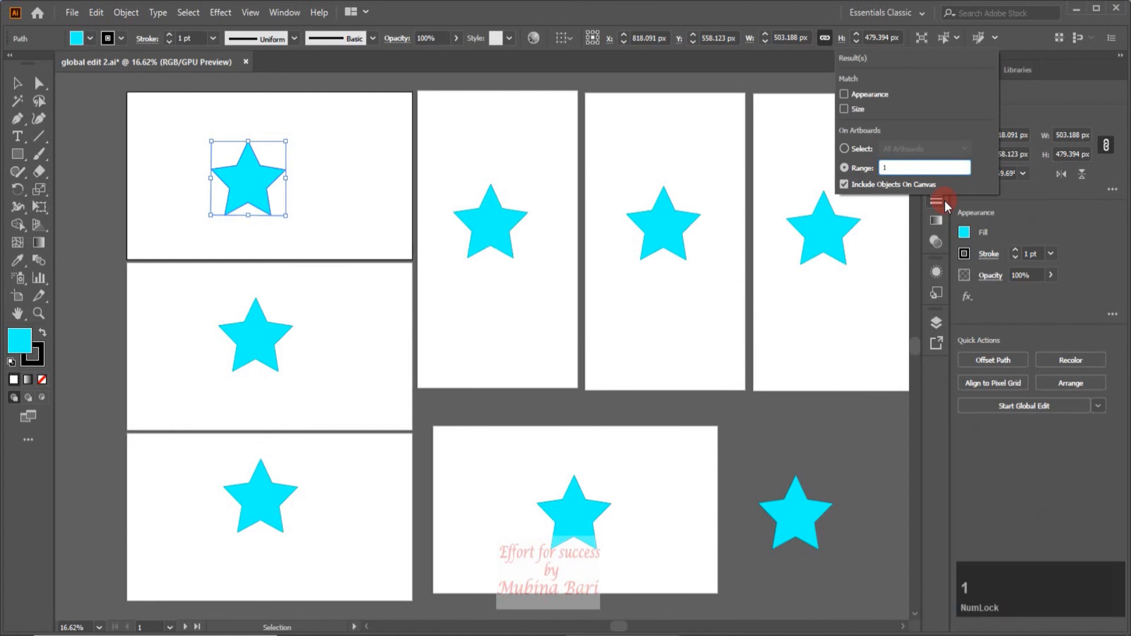
type(",")
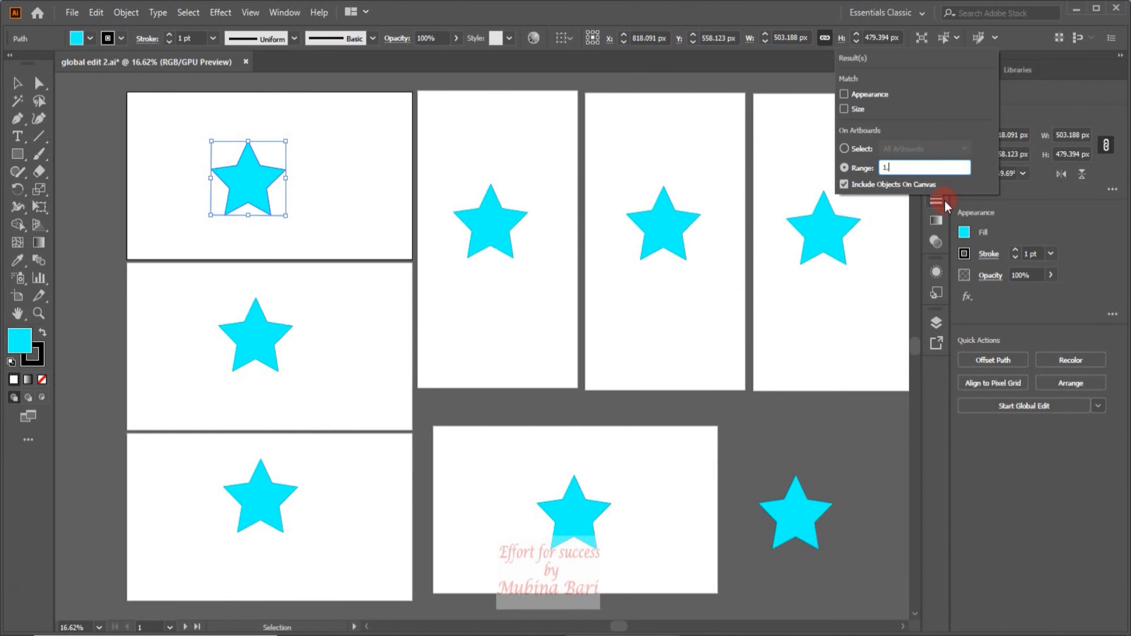
type("4,6")
left_click(1040, 407)
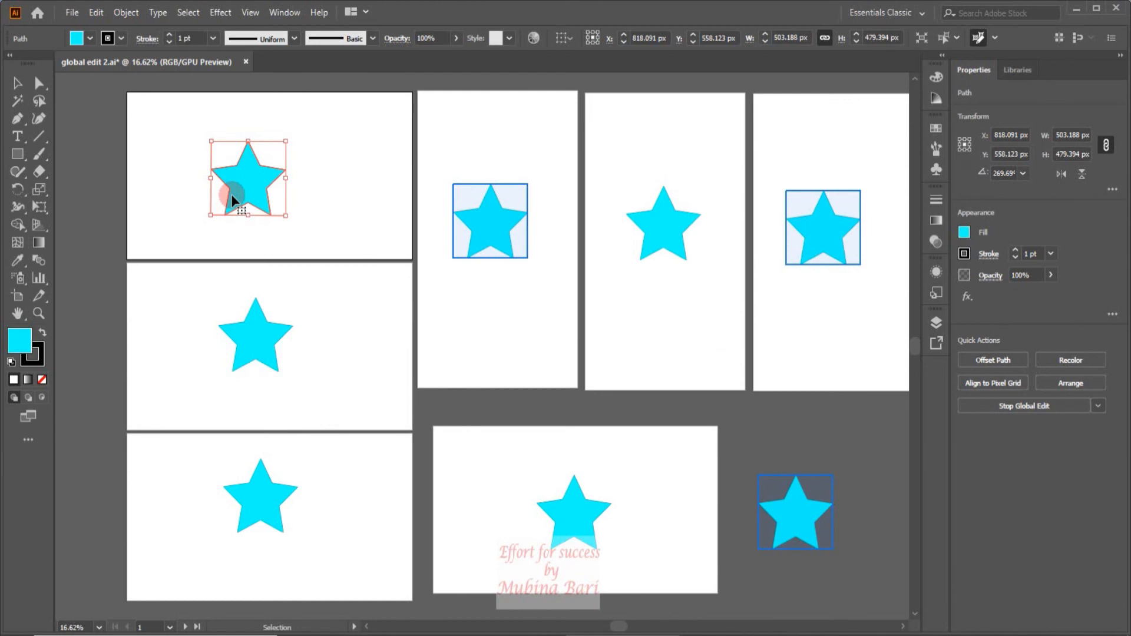
Fill the stars included in the global edit with blue, and end the edit after checking its artboard range.
left_click(90, 37)
left_click(88, 63)
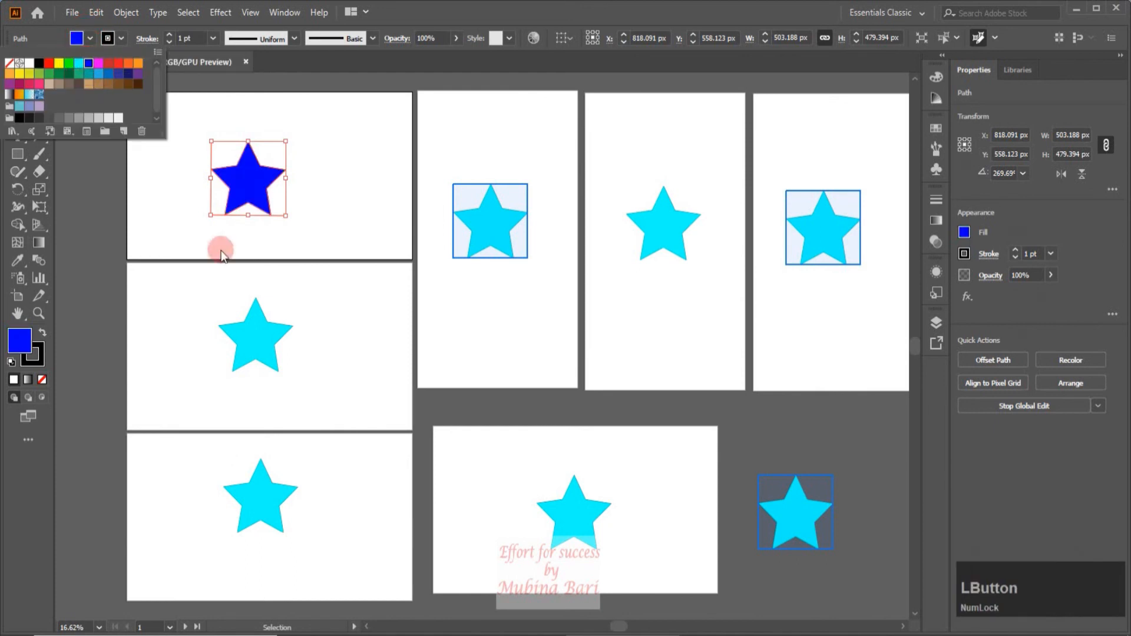
left_click(801, 426)
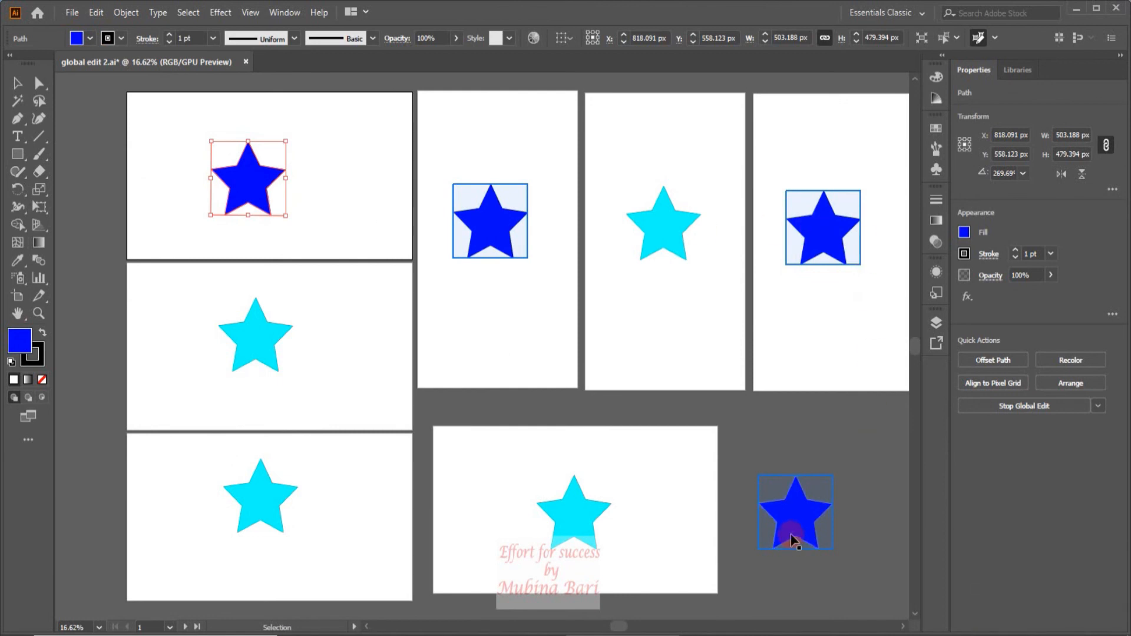
left_click(995, 38)
left_click(864, 168)
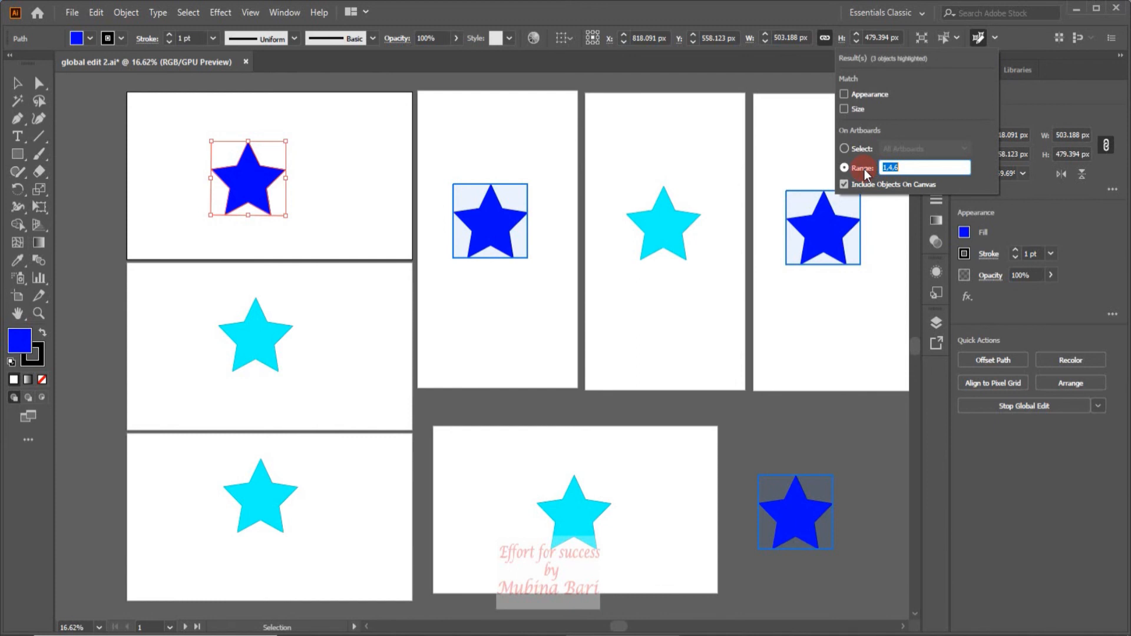
left_click(706, 241)
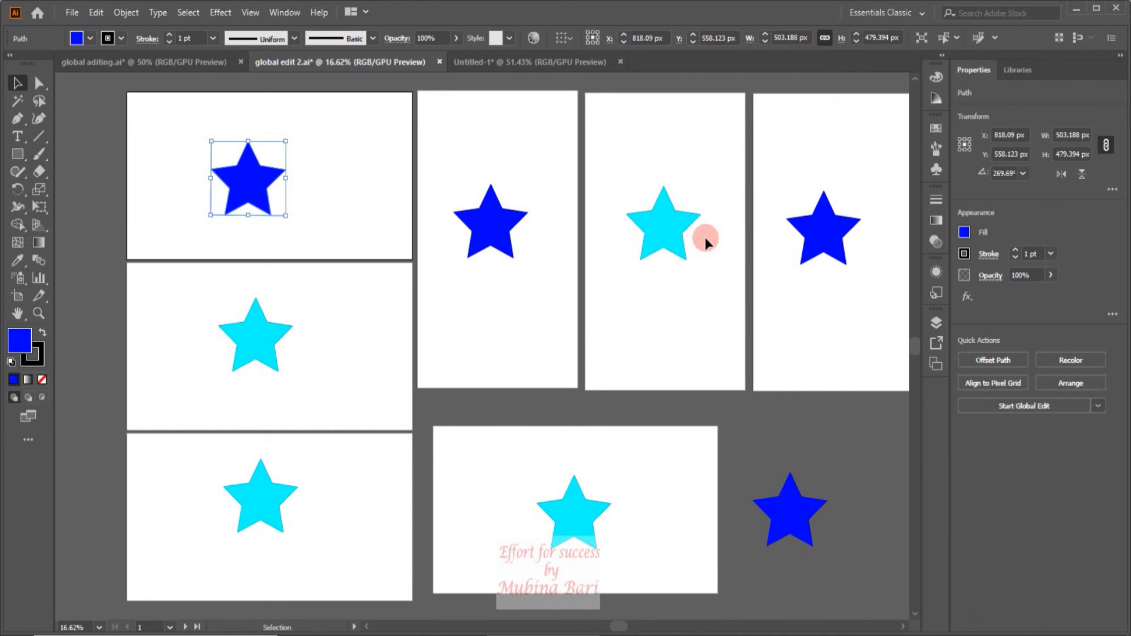
Switch to the document Untitled-1 and duplicate the blue square into a row of six evenly spaced squares.
left_click(509, 61)
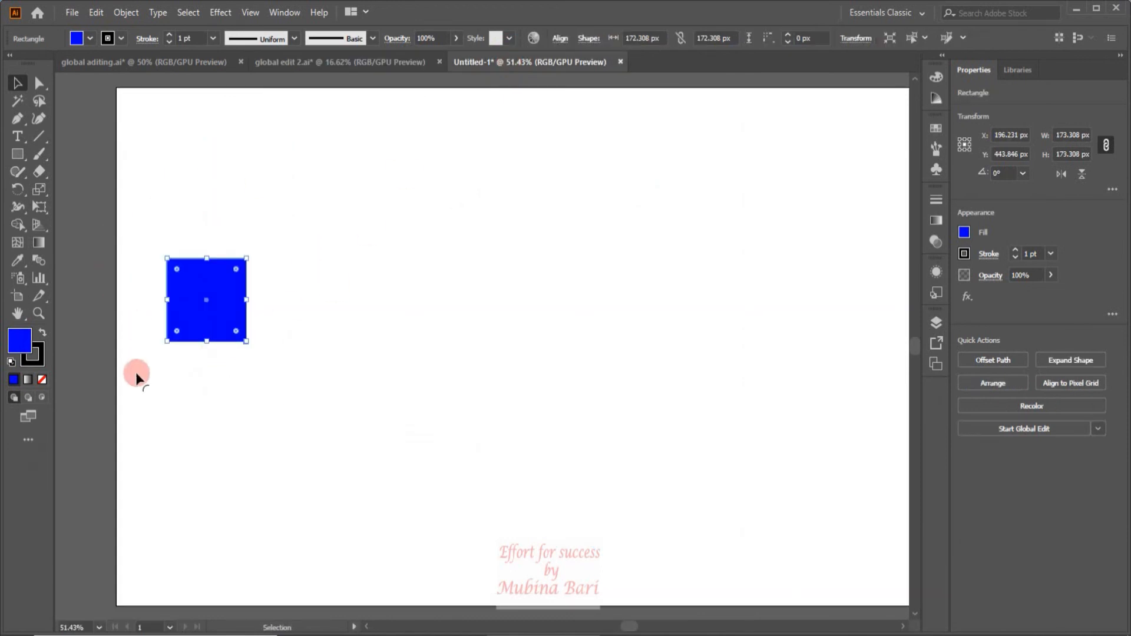
left_click_drag(203, 321, 297, 319)
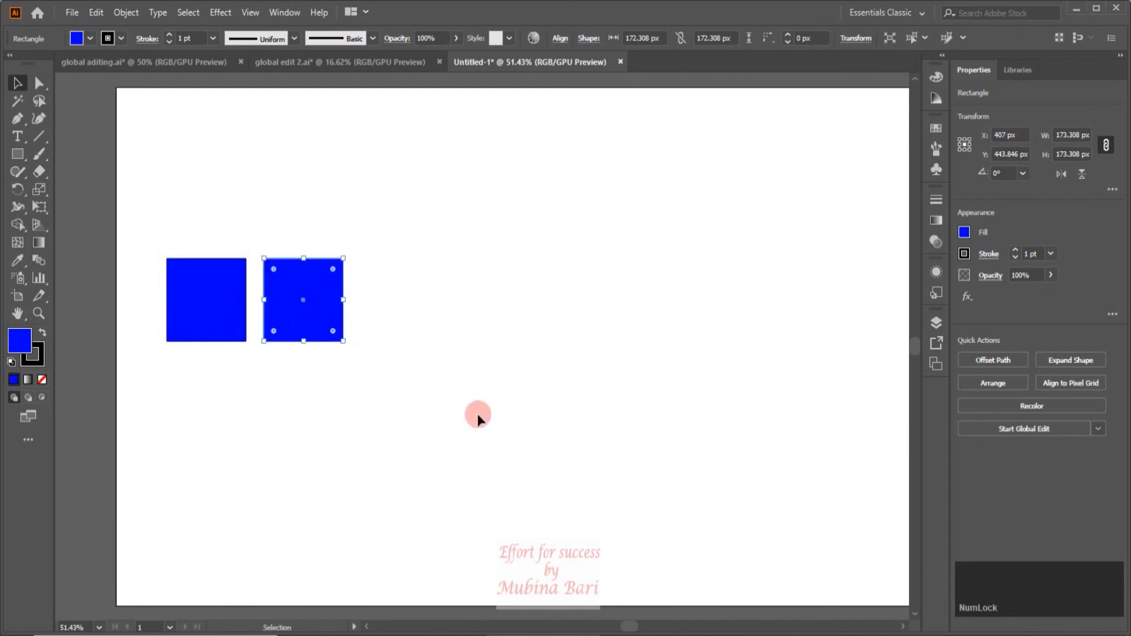
key("ctrl")
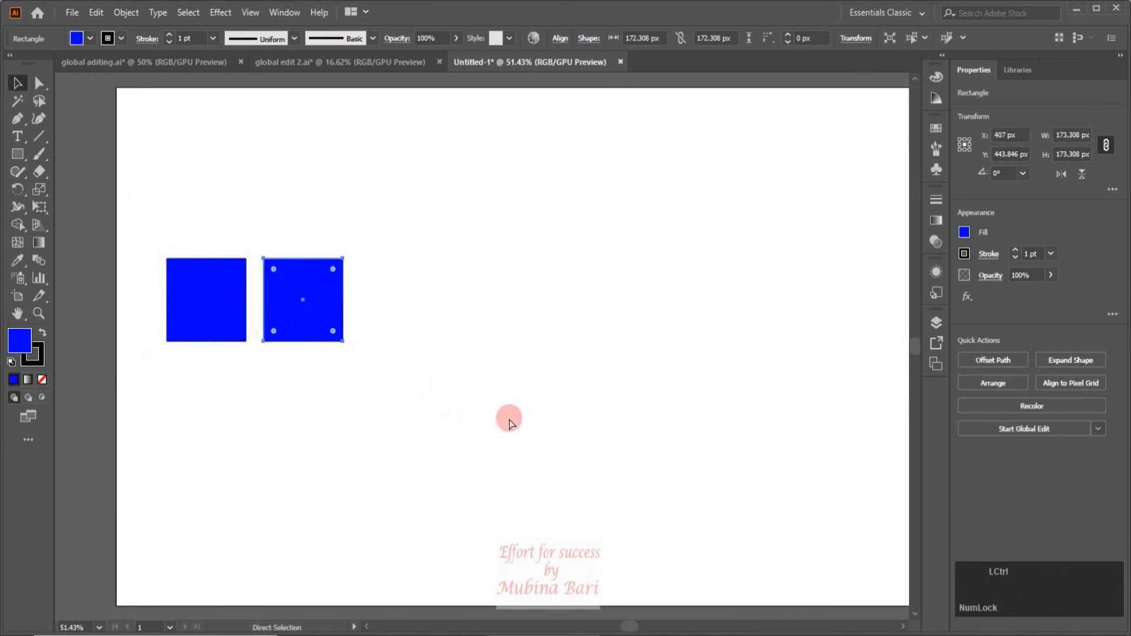
key("ctrl+d")
key("ctrl+d")
key("ctrl+d")
key("ctrl+d")
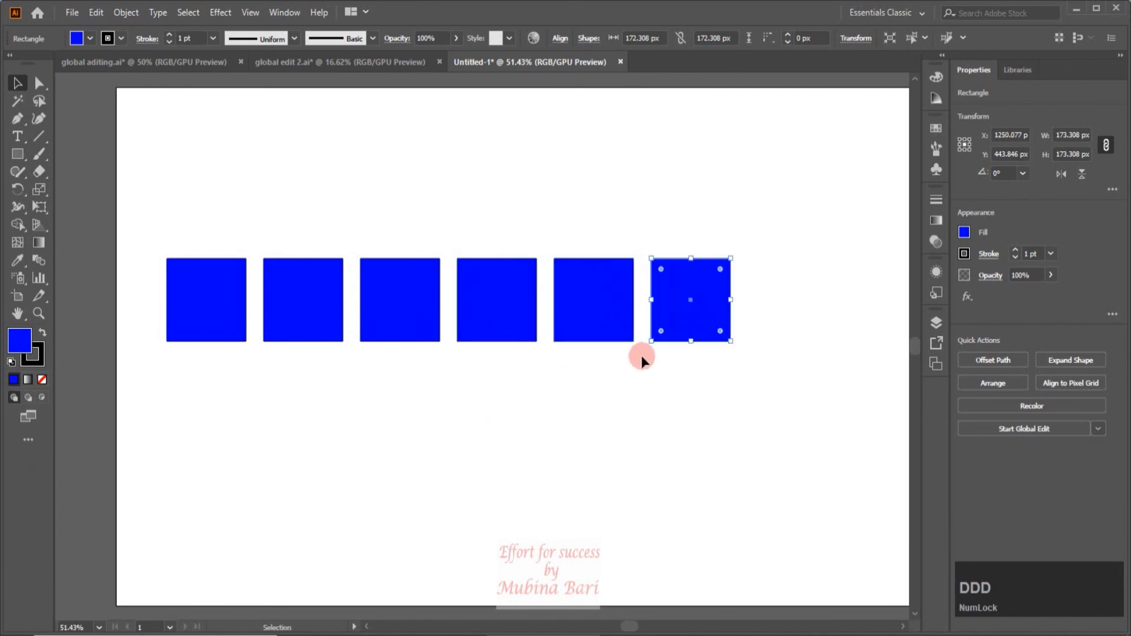
Spread the blue squares into a wider row of five and stretch the second one to about 283 px tall.
left_click_drag(603, 320, 764, 322)
left_click_drag(529, 321, 644, 326)
left_click_drag(496, 320, 504, 321)
left_click_drag(313, 308, 331, 395)
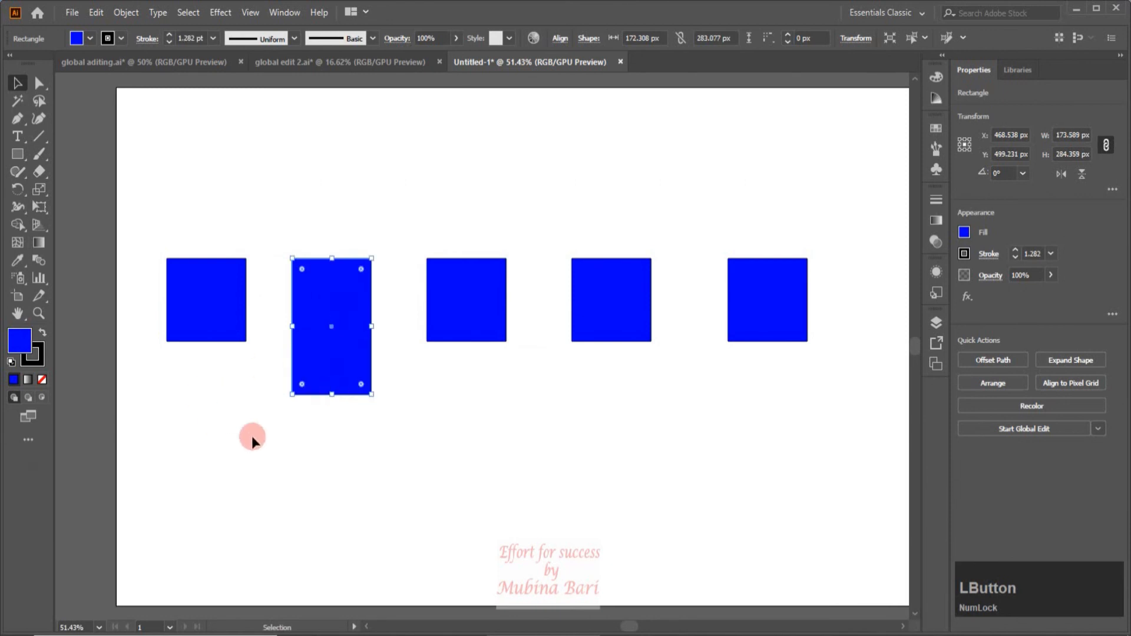
Scale the third square up proportionally to about 262 px and rotate the fourth square 45° into a diamond.
left_click(498, 335)
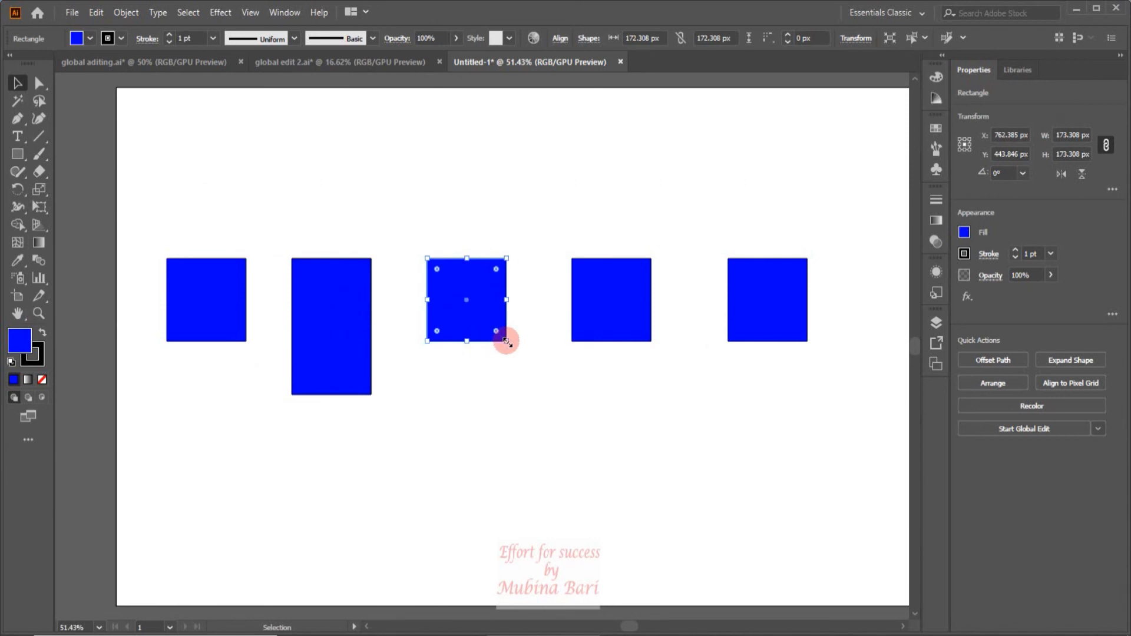
left_click_drag(507, 341, 547, 391)
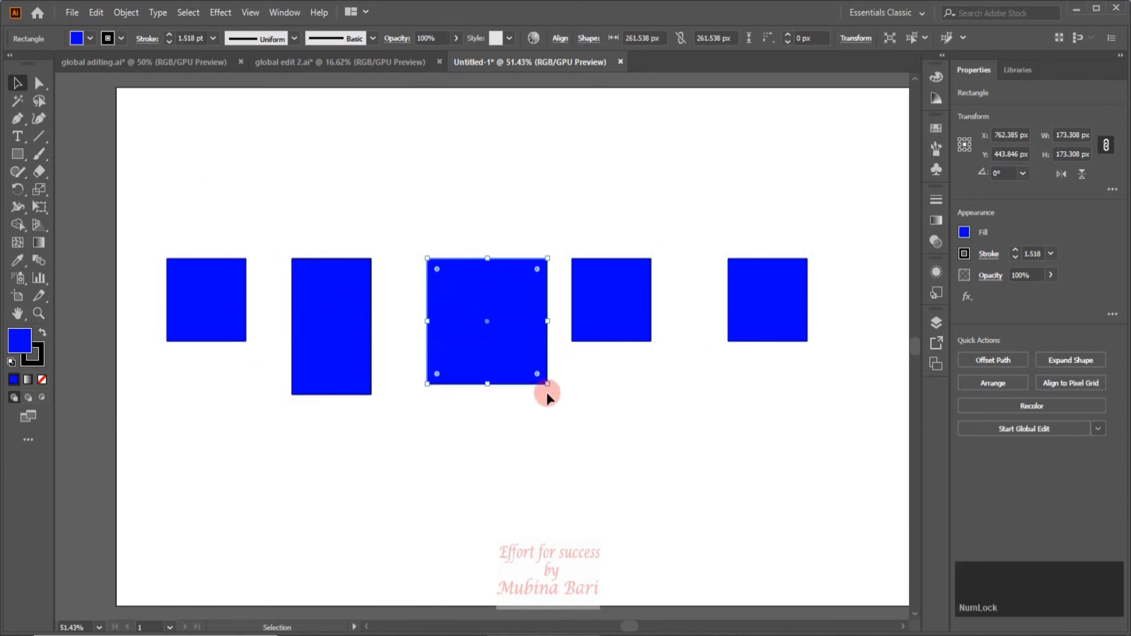
left_click(613, 333)
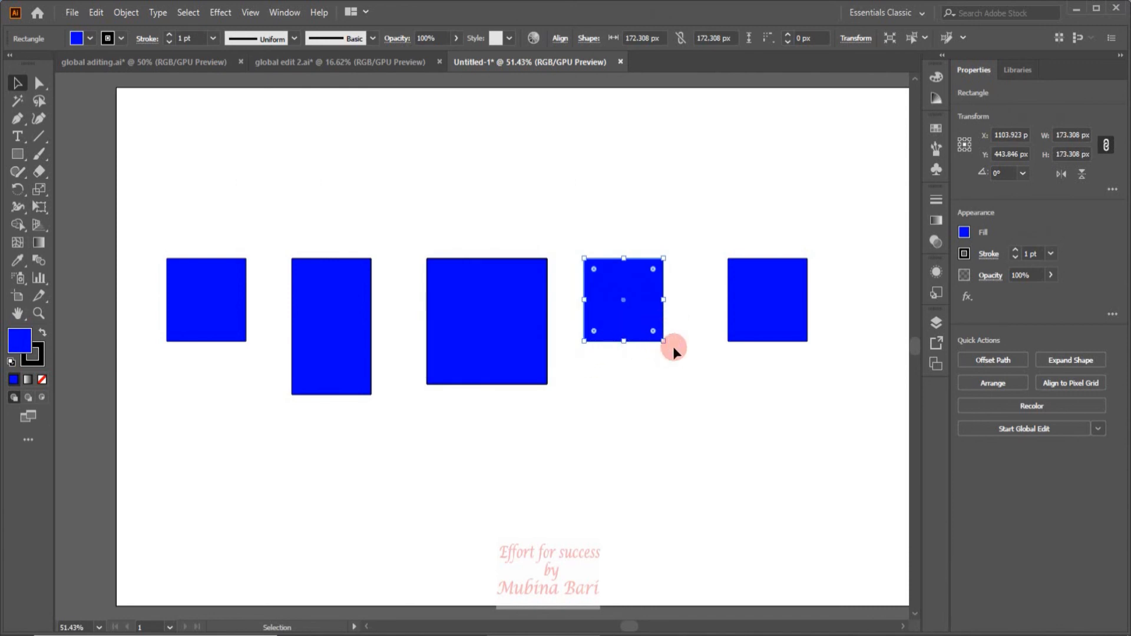
left_click_drag(673, 347, 686, 324)
Fill the last square in the row with cyan and clear the selection.
left_click(745, 283)
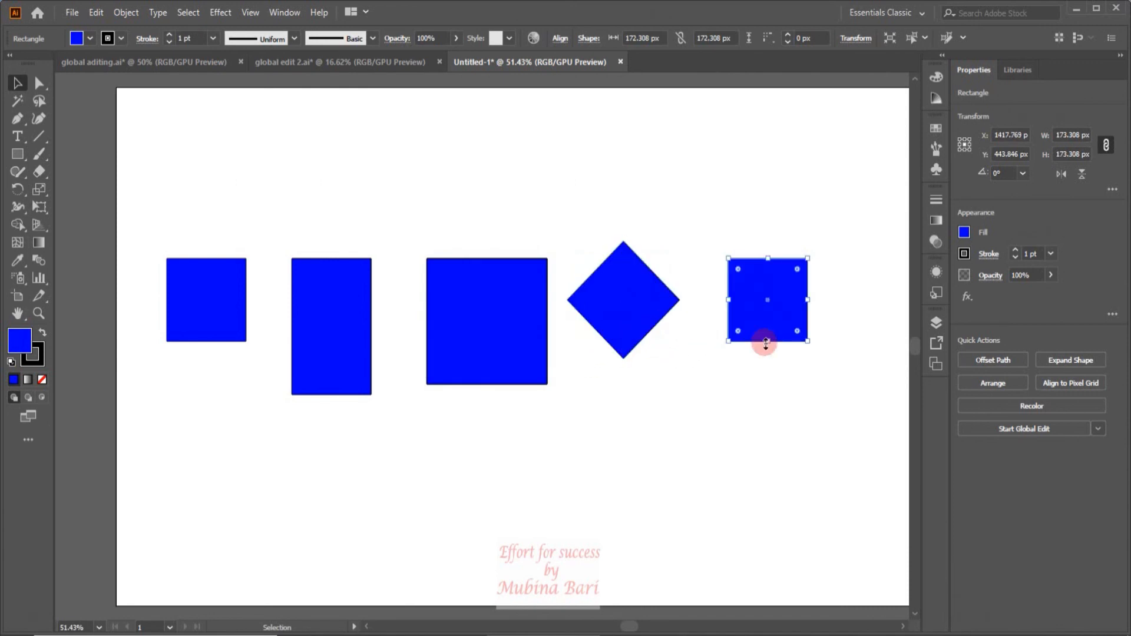
left_click(92, 39)
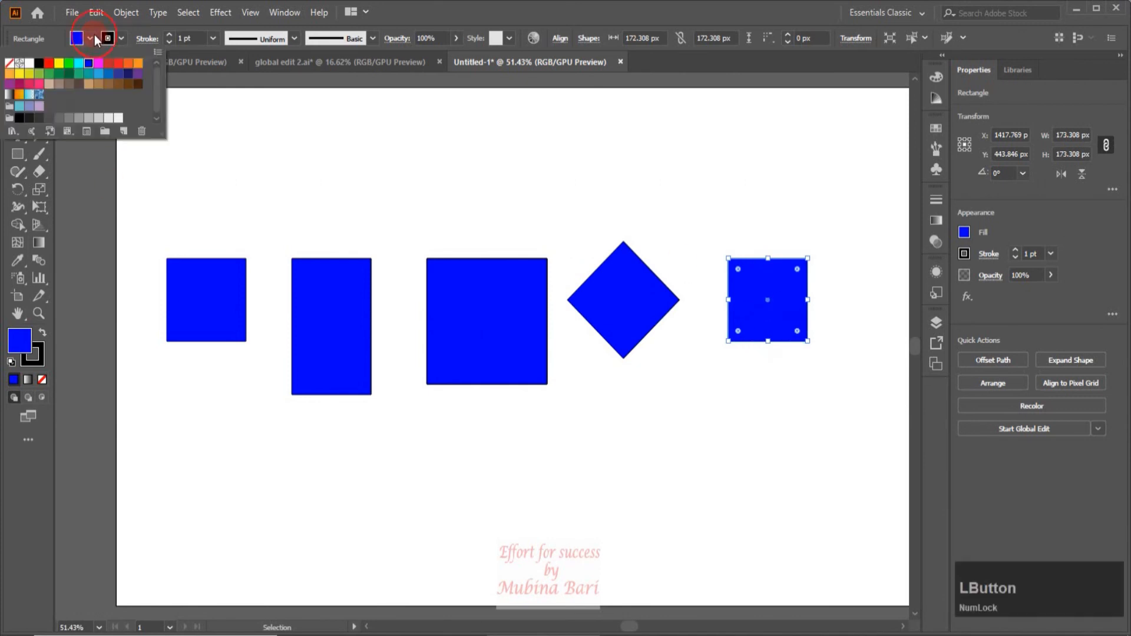
left_click(79, 62)
left_click(33, 303)
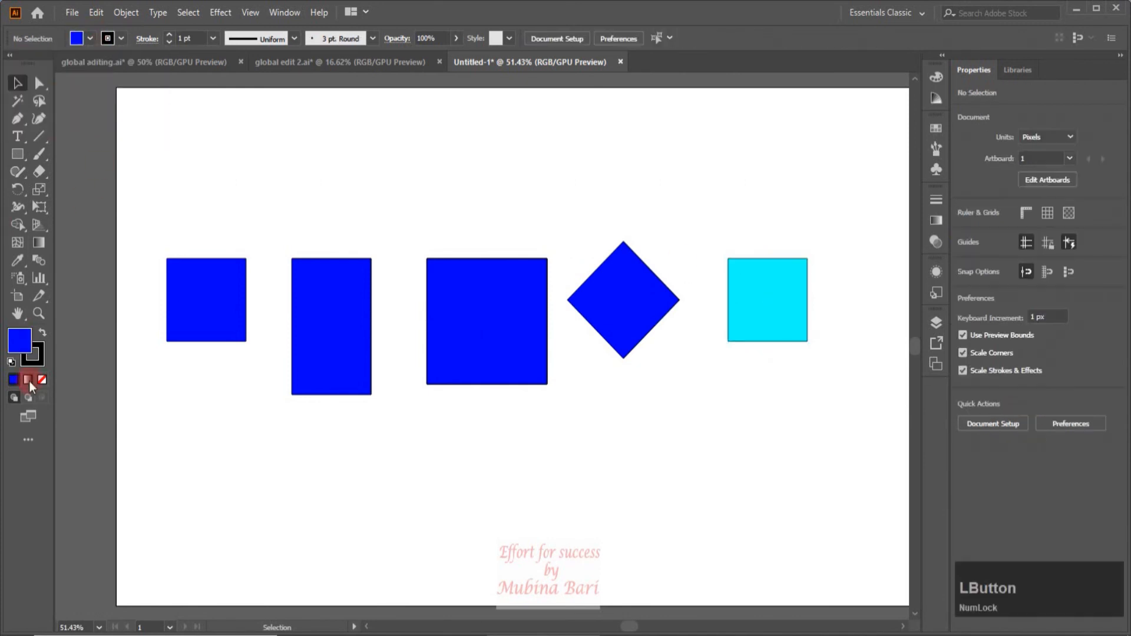
Start a global edit from the first blue square and change the fill to red.
left_click(187, 321)
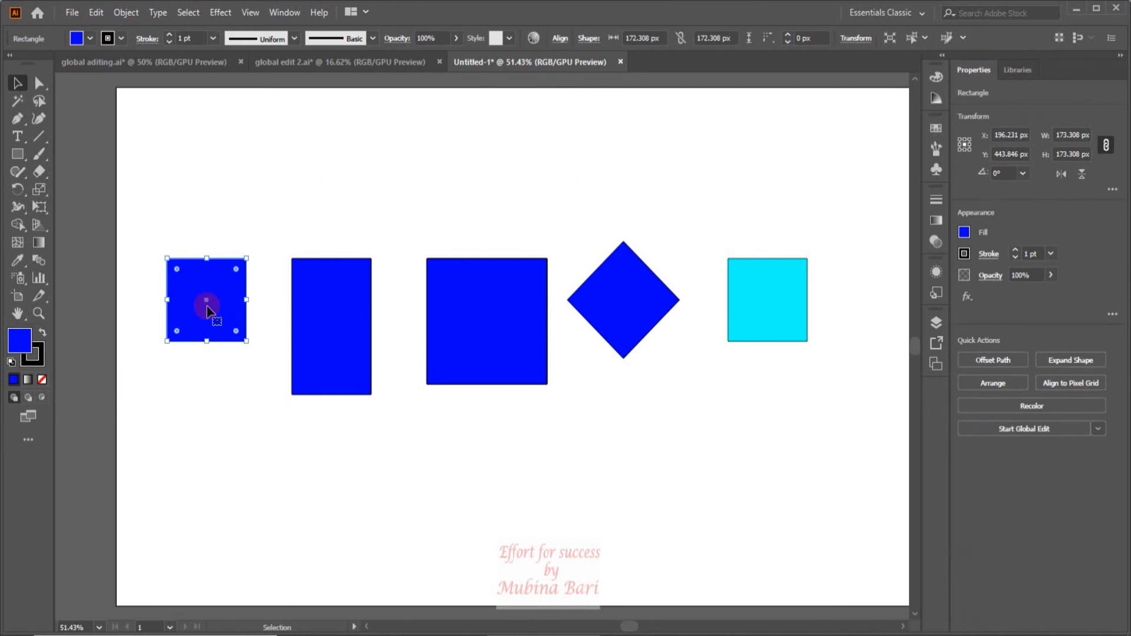
left_click(942, 37)
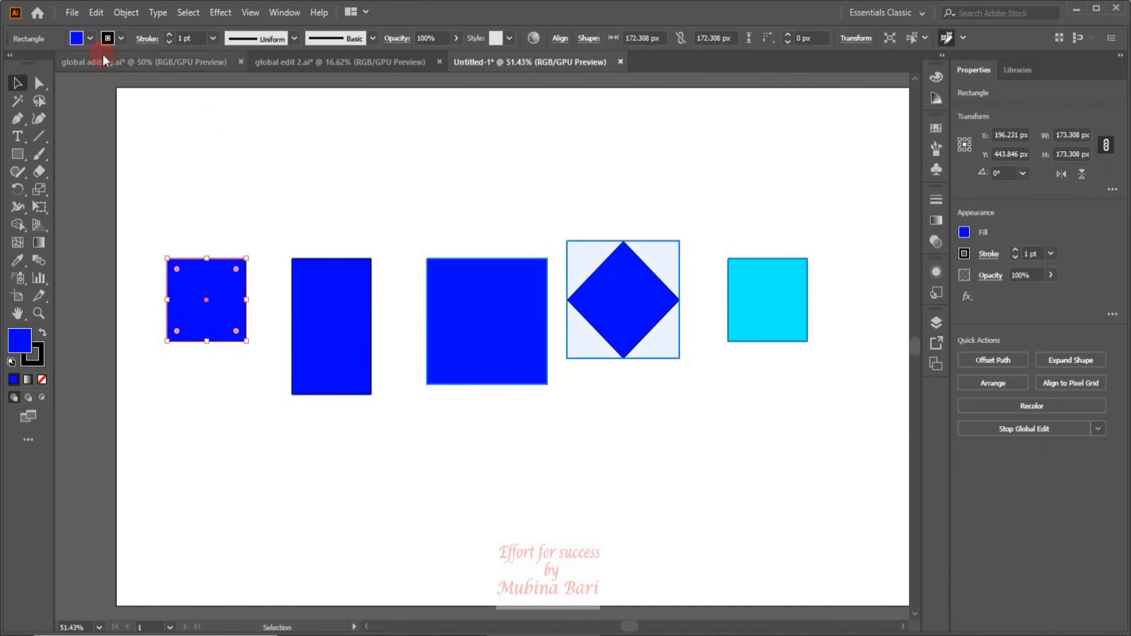
left_click(89, 38)
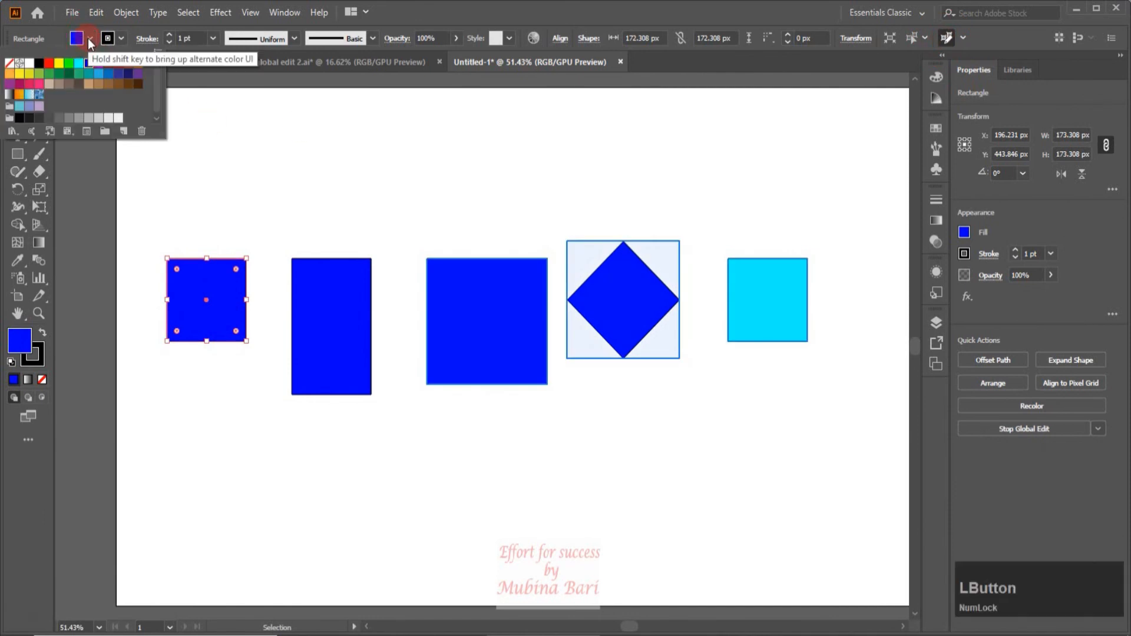
left_click(49, 63)
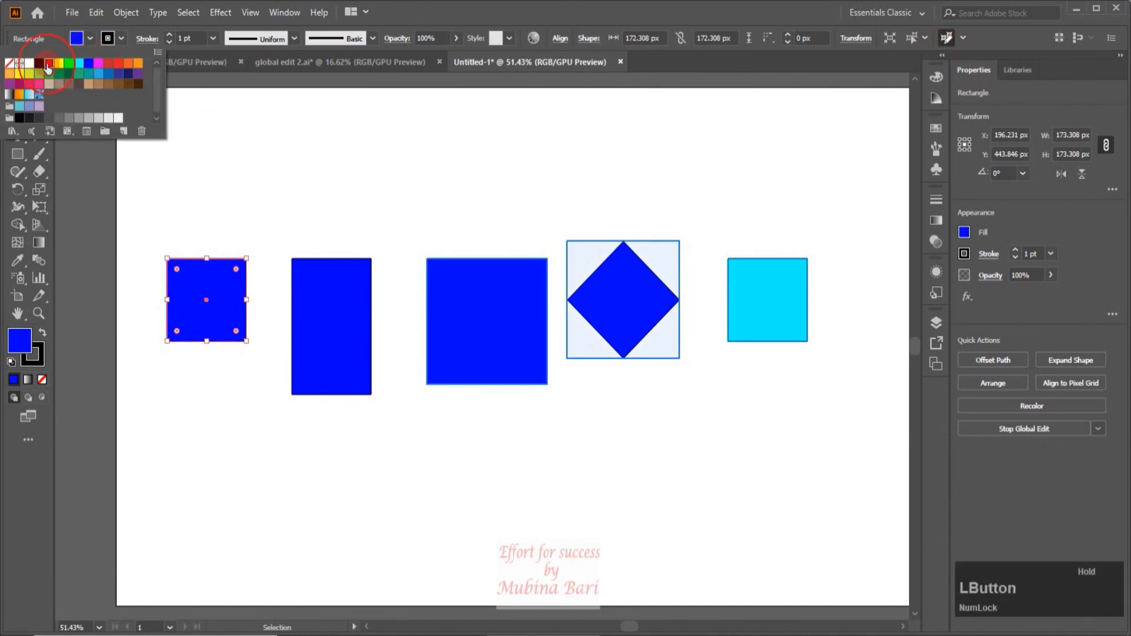
left_click(299, 155)
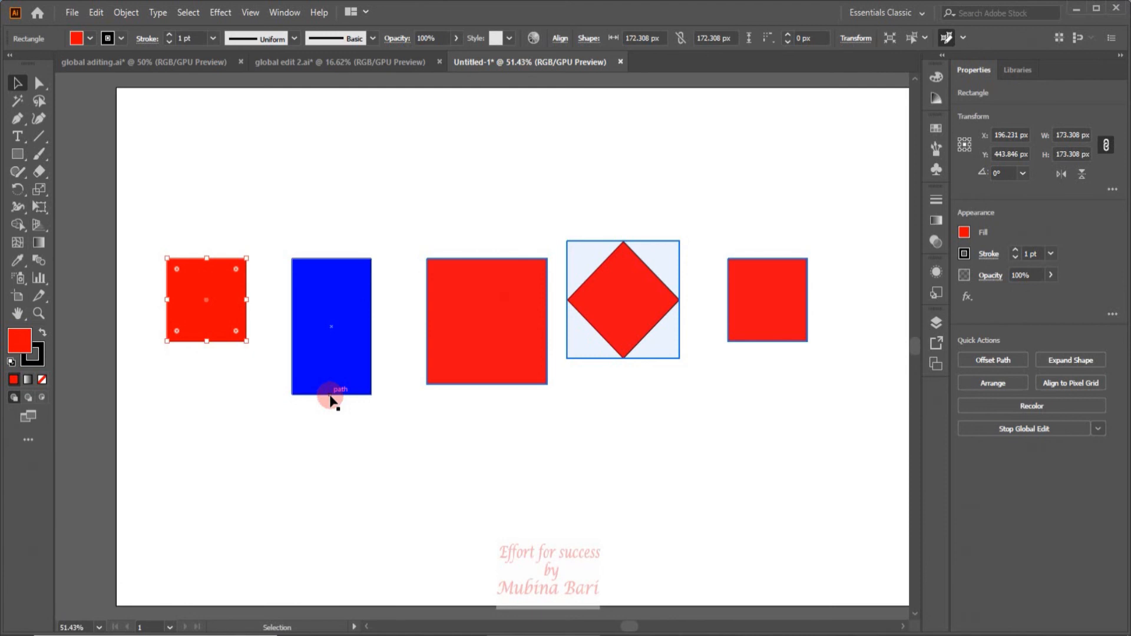
Switch to the document Untitled-2 and start a global edit from the first yellow hexagon in the upper row.
left_click(624, 62)
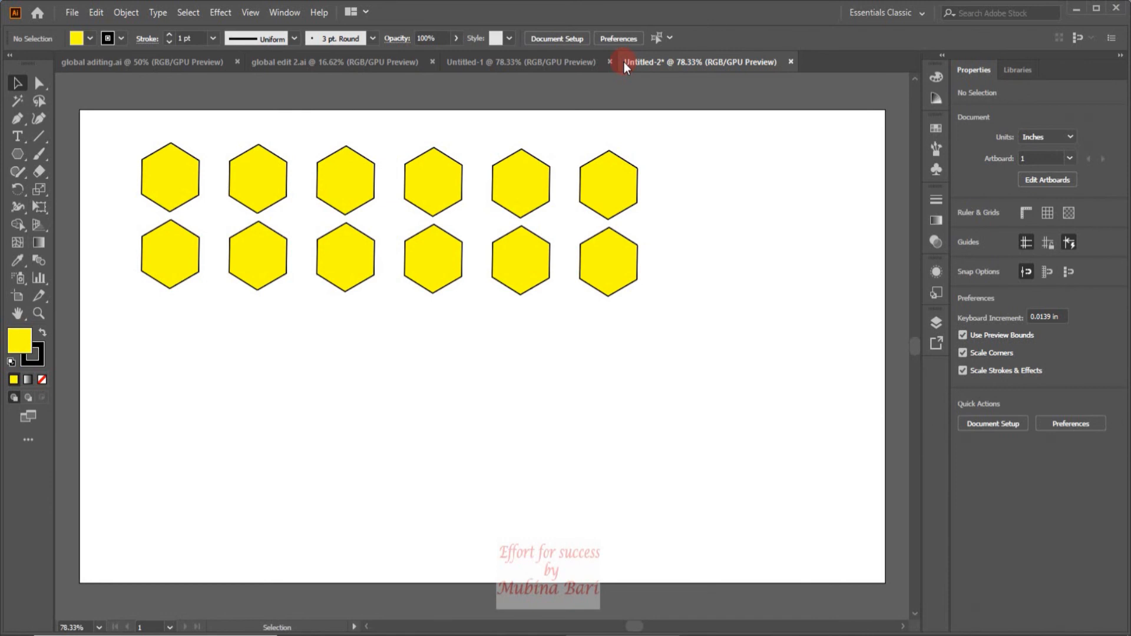
left_click(170, 168)
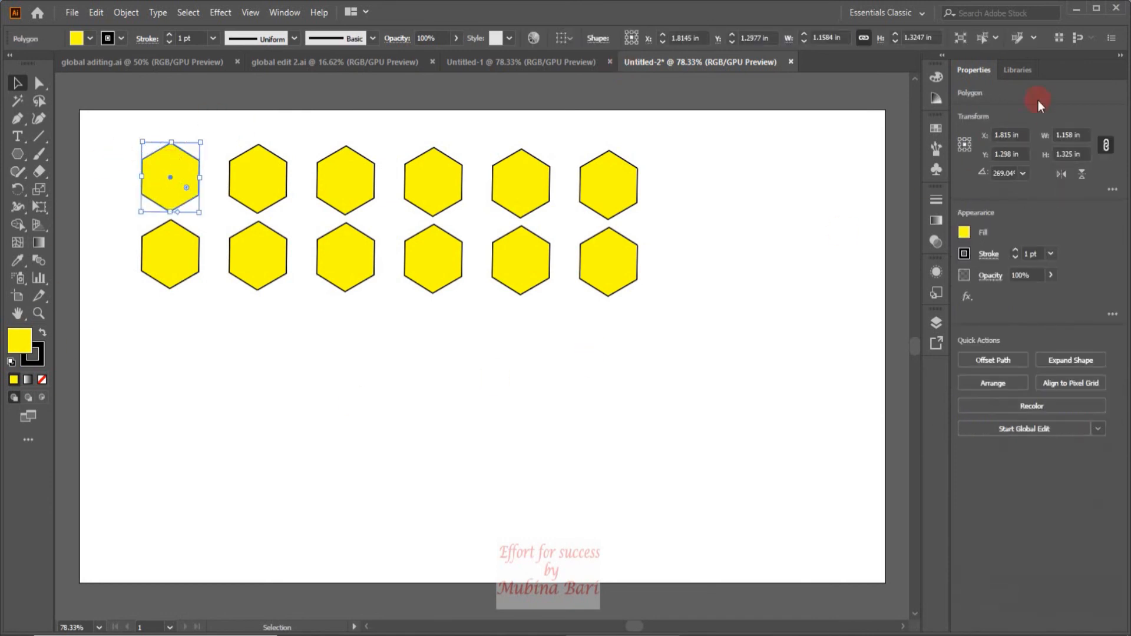
left_click(1020, 38)
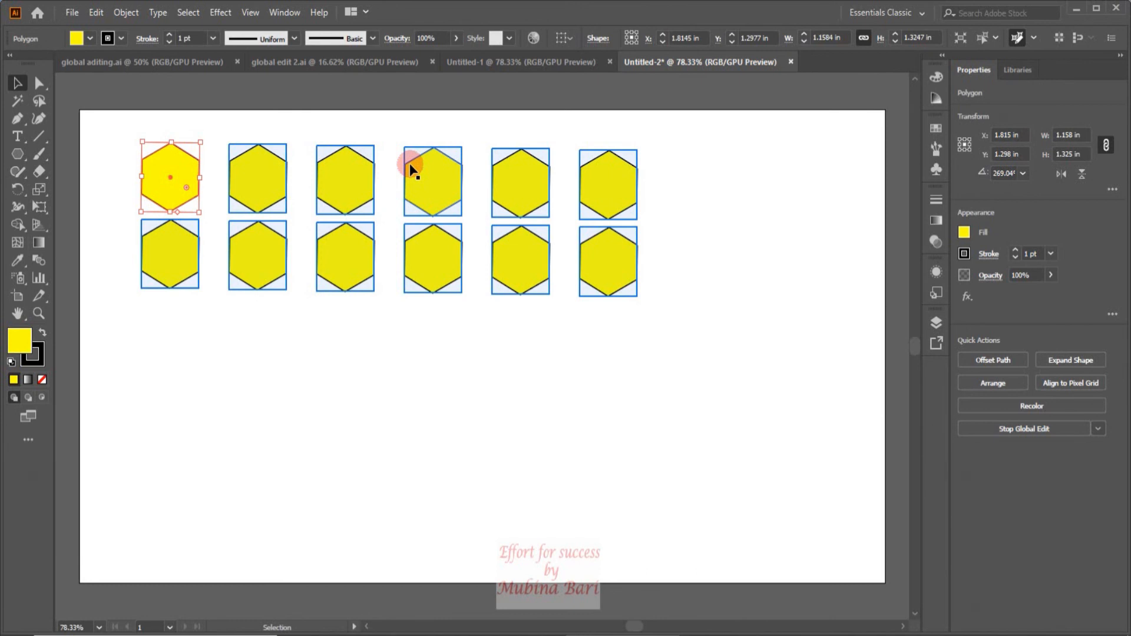
Exclude the fourth hexagon of the upper row and the second and sixth of the lower row from the global edit.
left_click(432, 193, "shift")
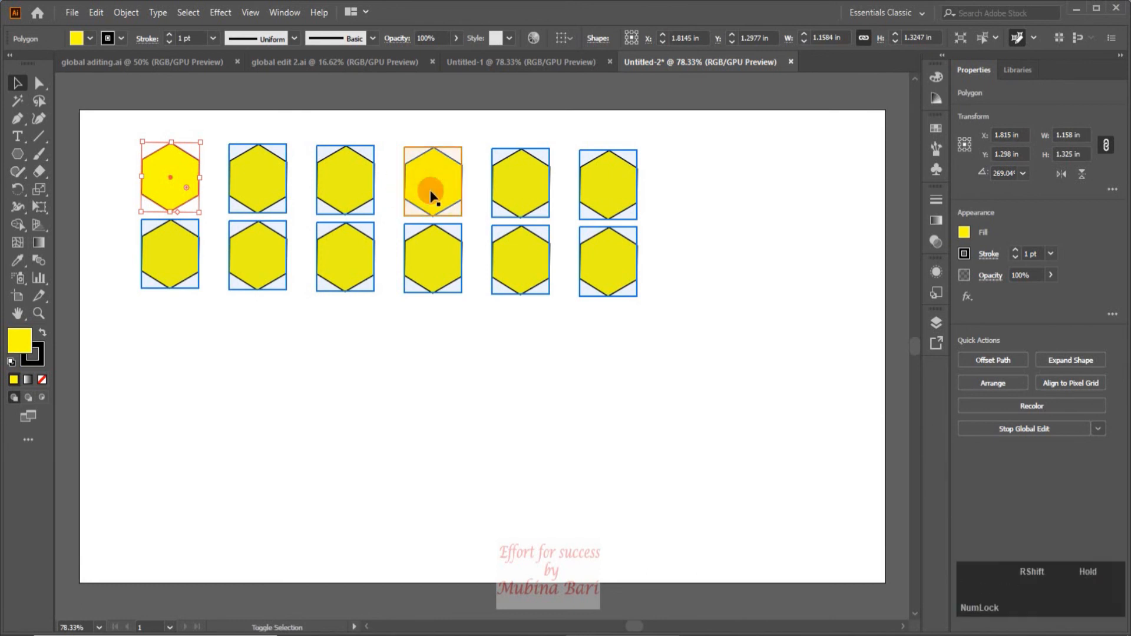
left_click(242, 261, "shift")
left_click(622, 268, "shift")
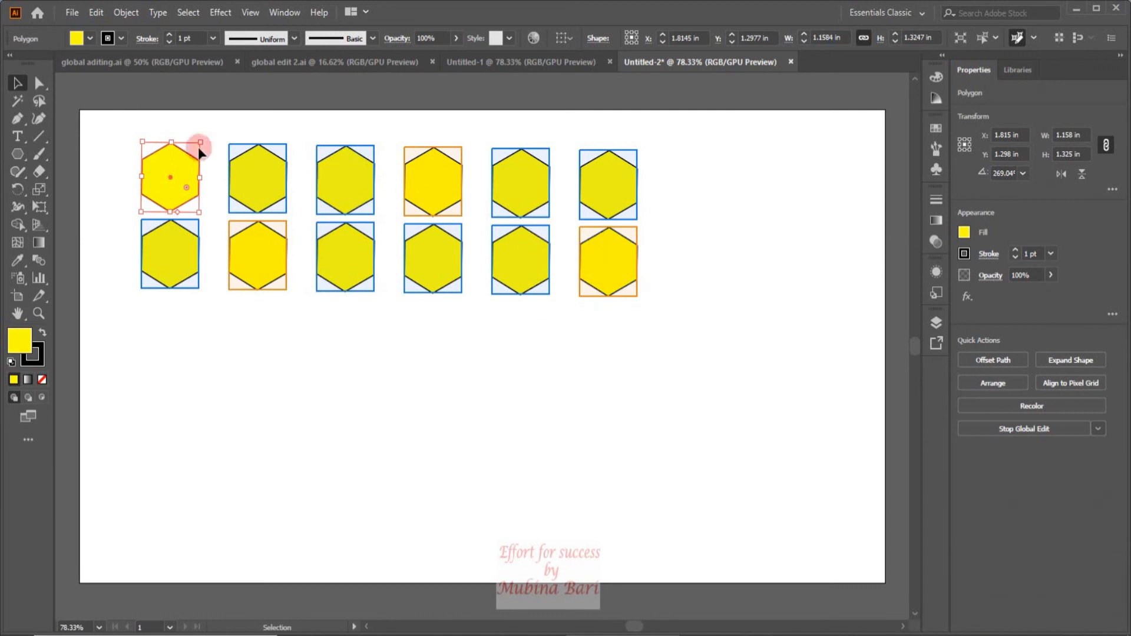
Fill the hexagons still included in the global edit with light green and clear the selection.
left_click(90, 39)
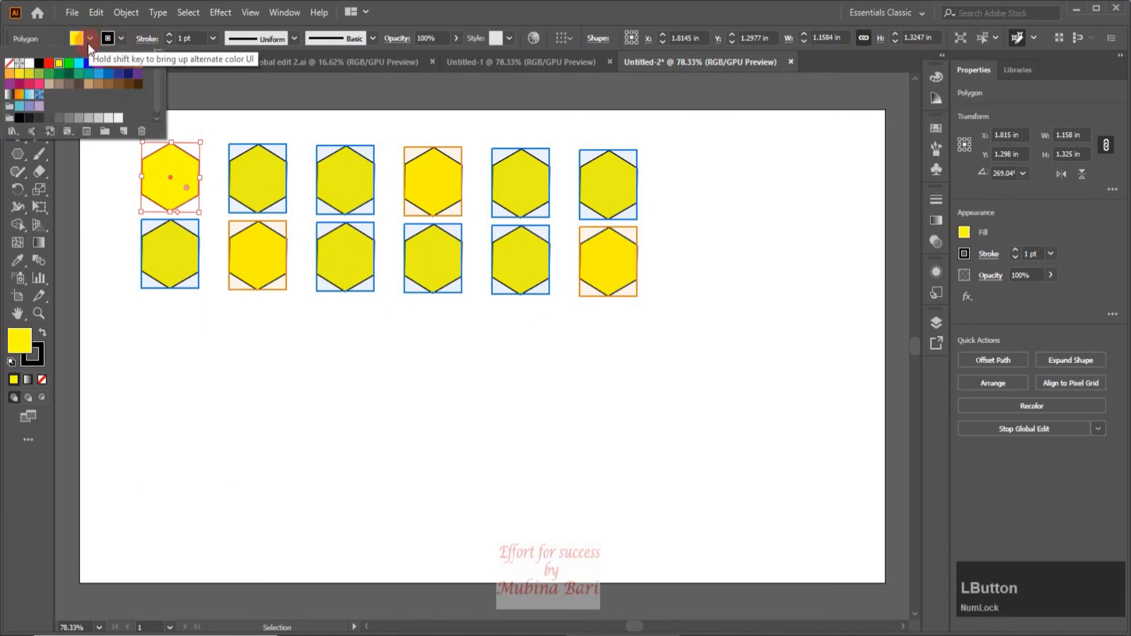
left_click(40, 79)
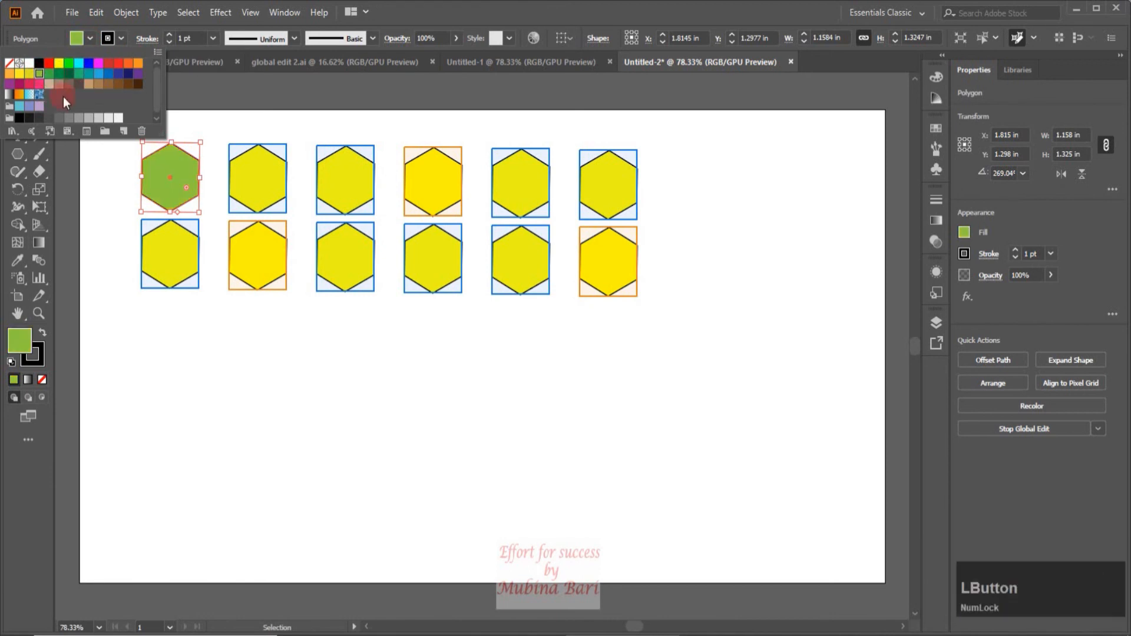
left_click(432, 391)
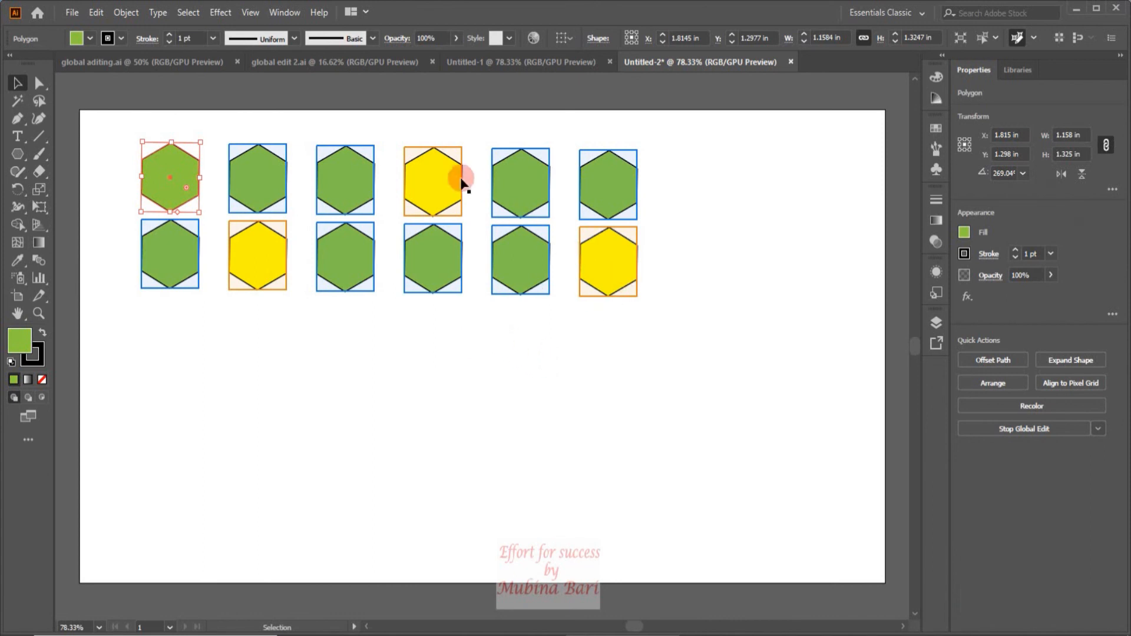
left_click(493, 352)
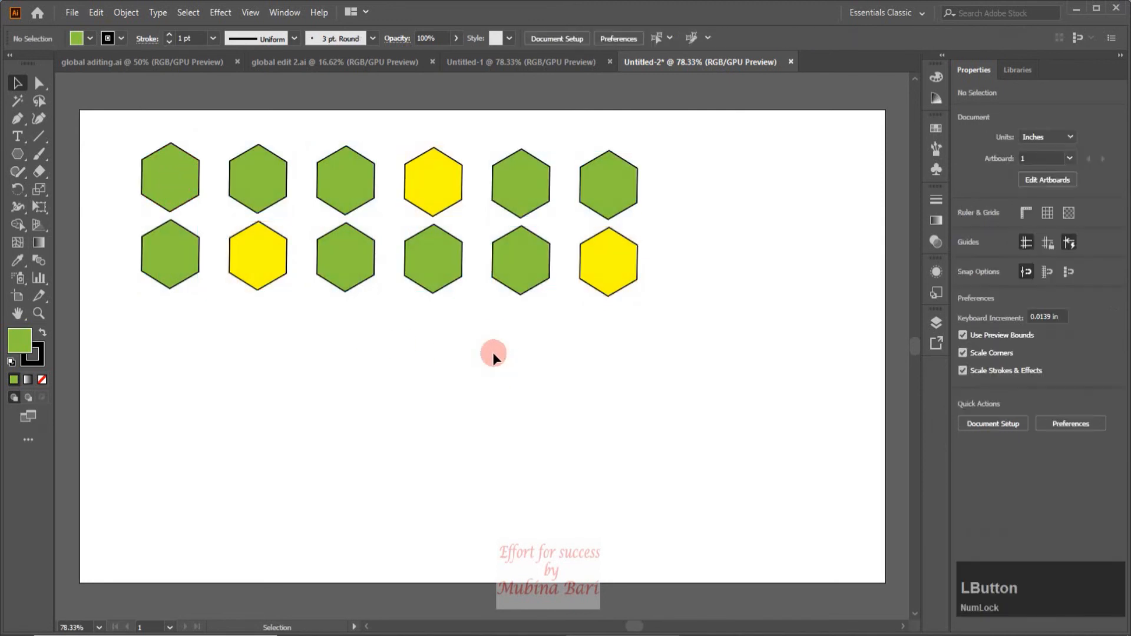